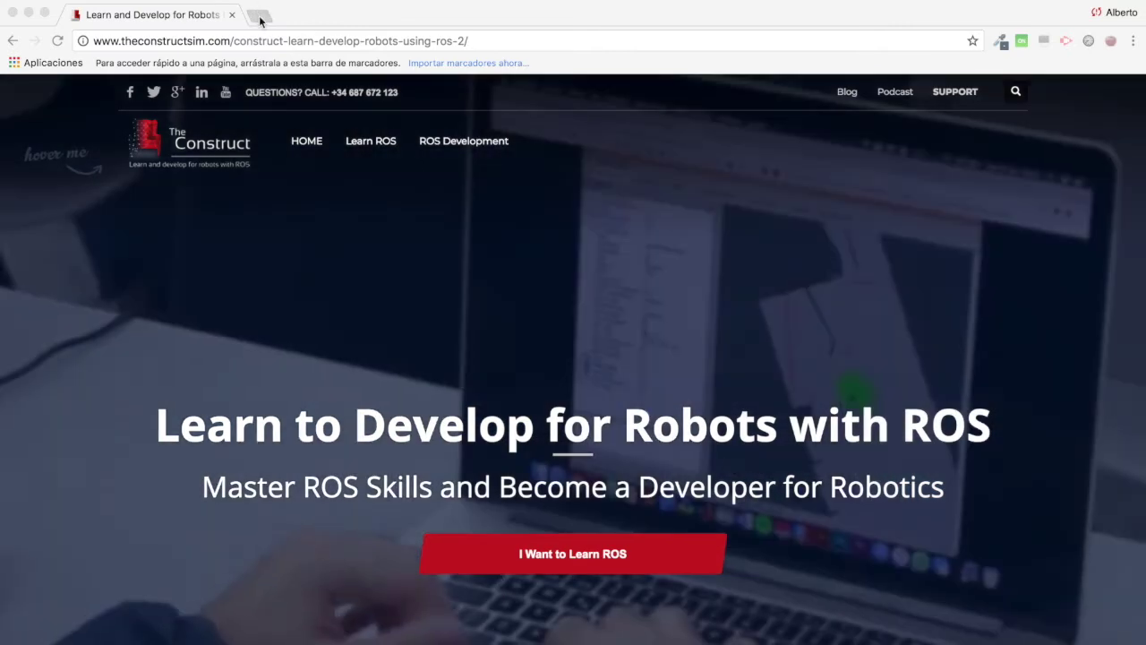
Step: Open robotigniteacademy.com in a new browser tab
click(259, 16)
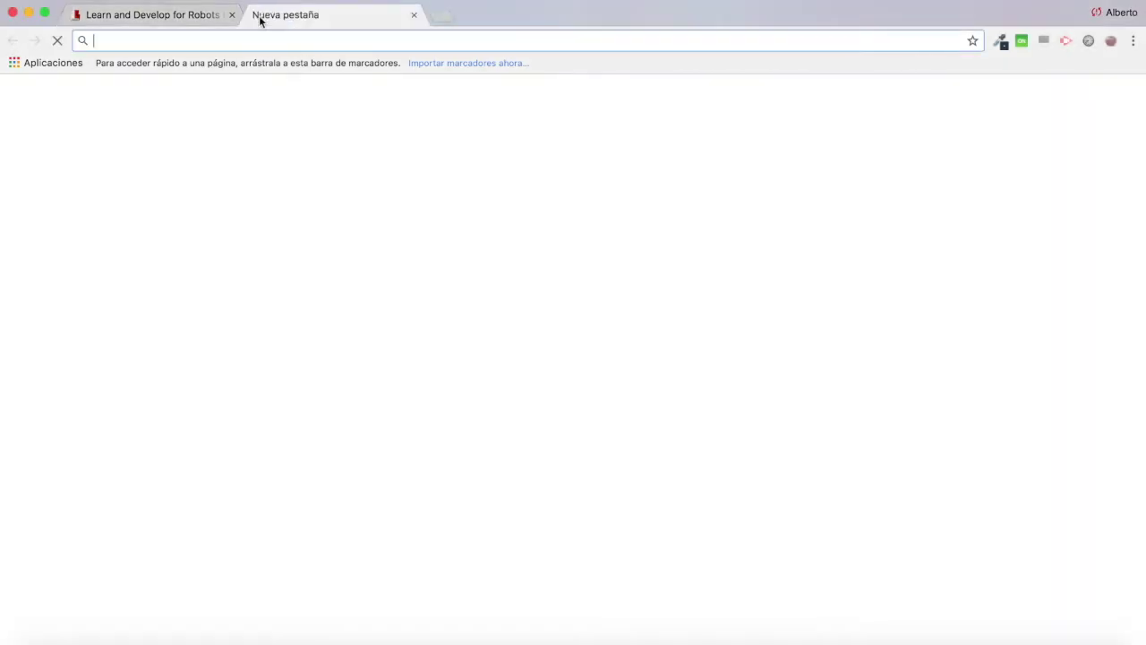
text(robotigniteacademy.com)
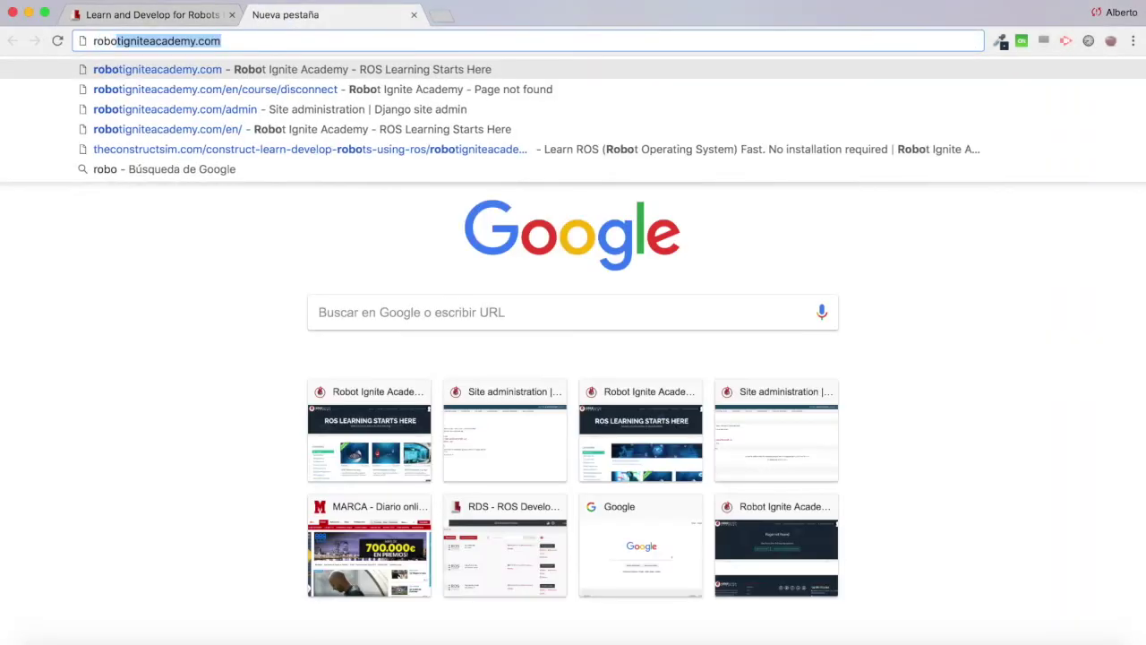
key(Return)
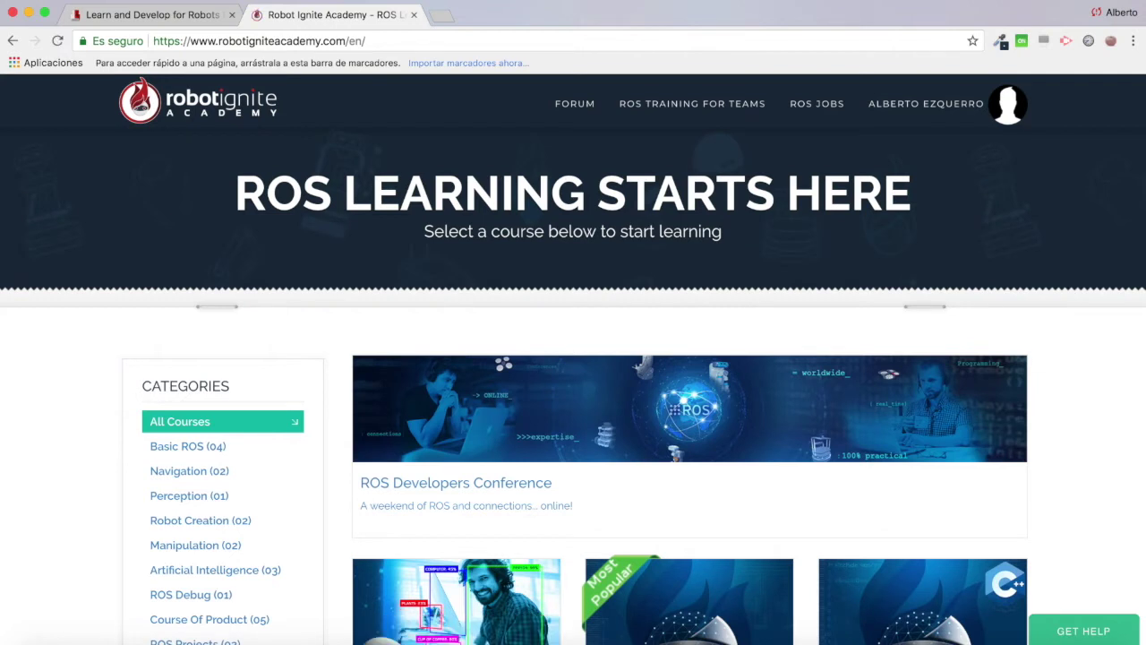
Step: Find the ROS Navigation in 5 Days course in the course catalogue and start it
scroll(431, 383, down, 5)
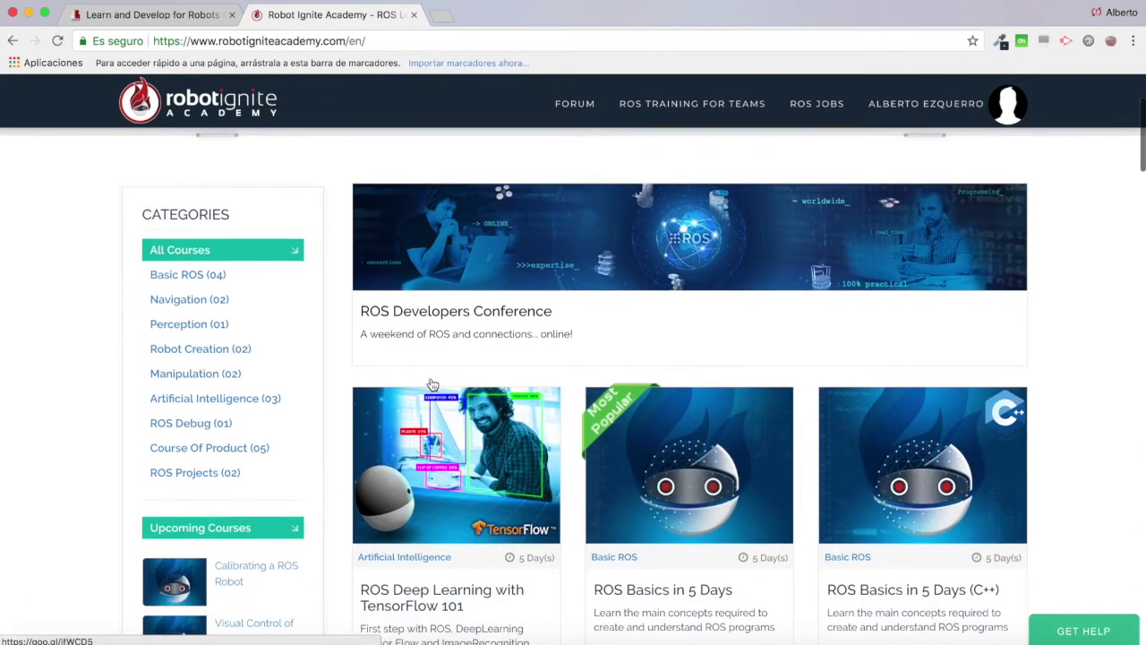
scroll(432, 383, down, 2)
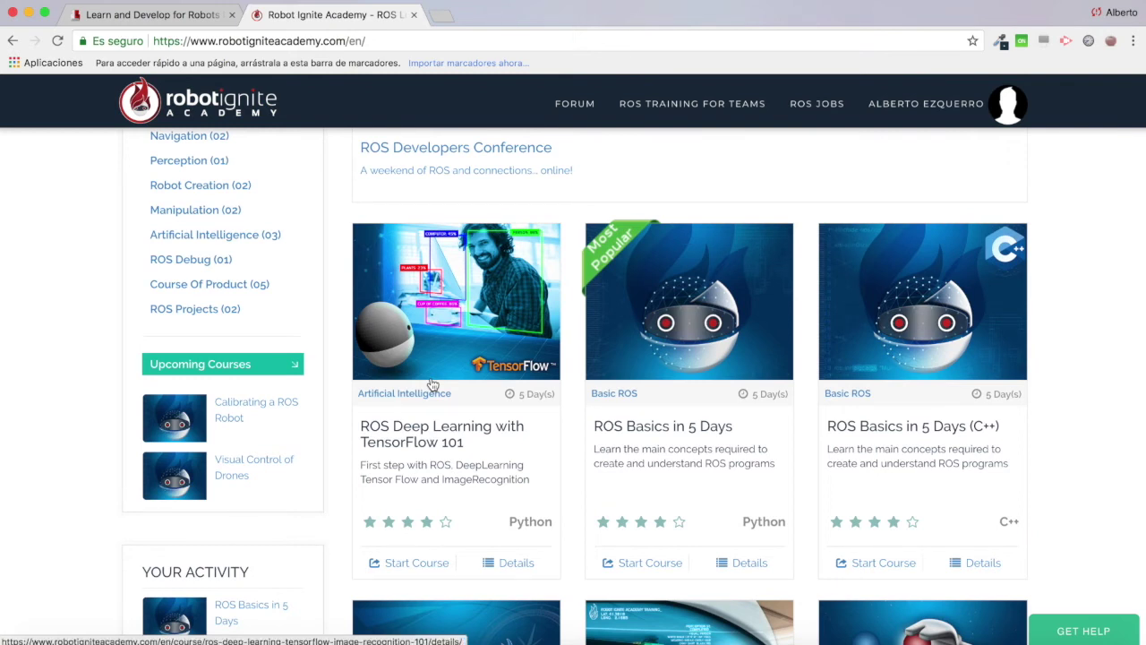
scroll(431, 383, up, 7)
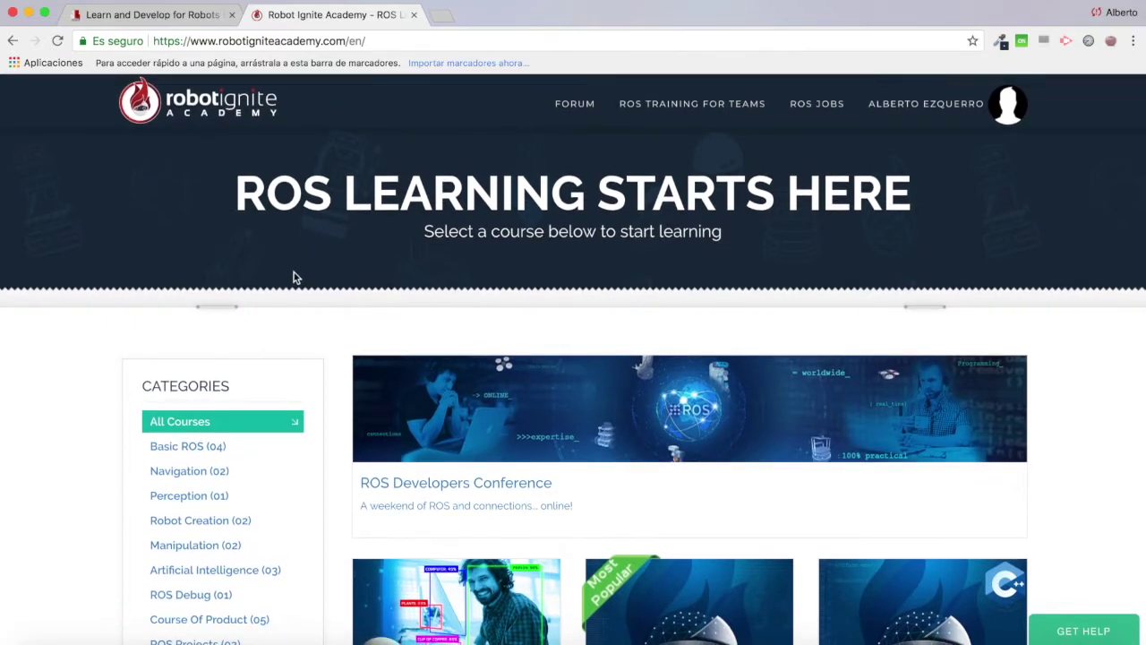
scroll(294, 278, down, 8)
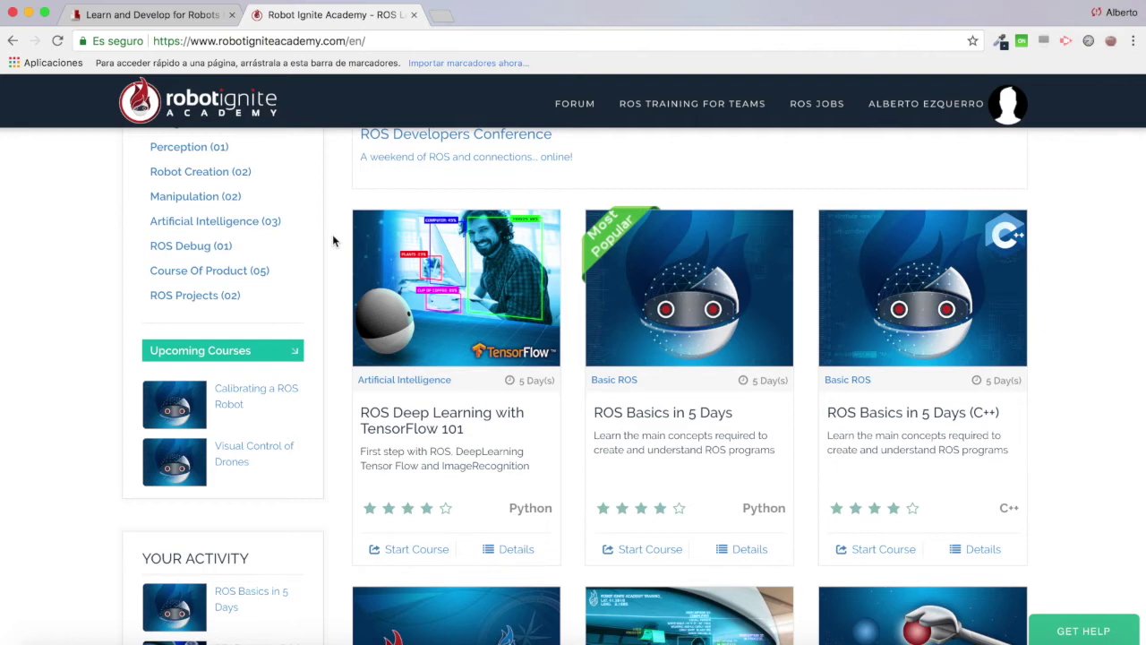
scroll(1114, 333, down, 5)
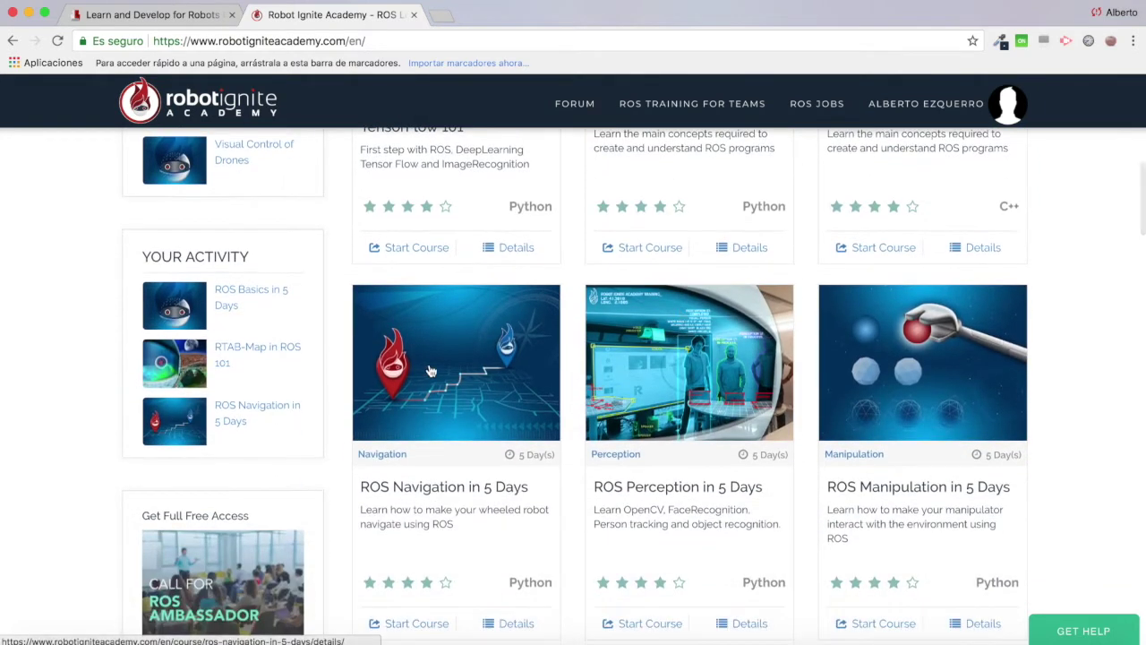
scroll(428, 373, down, 2)
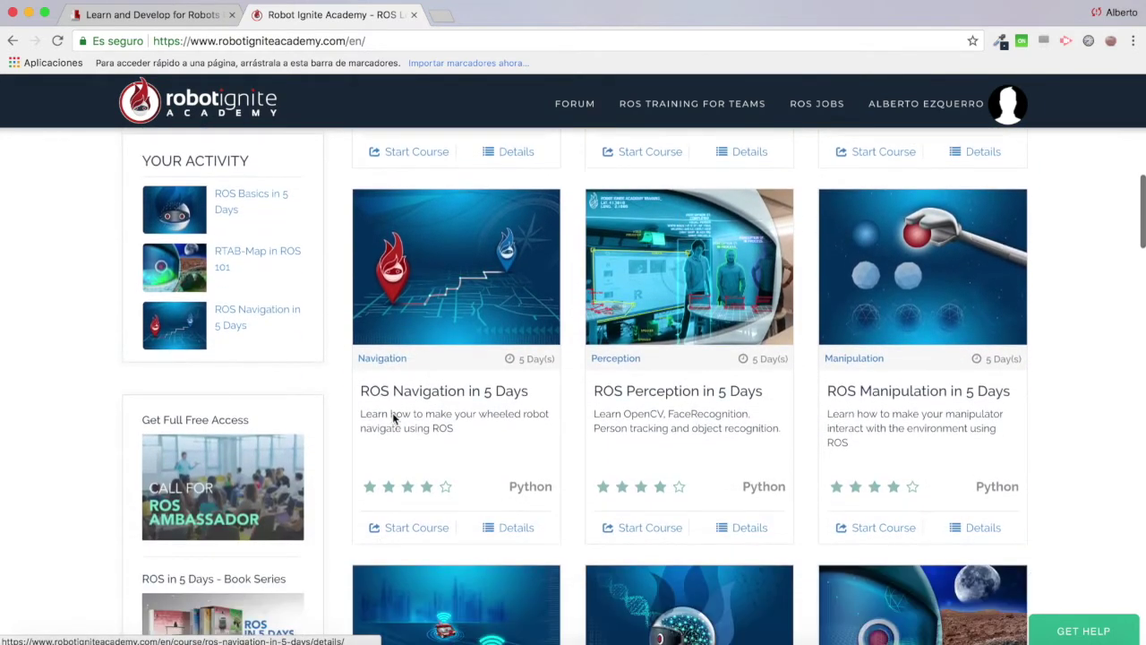
click(399, 531)
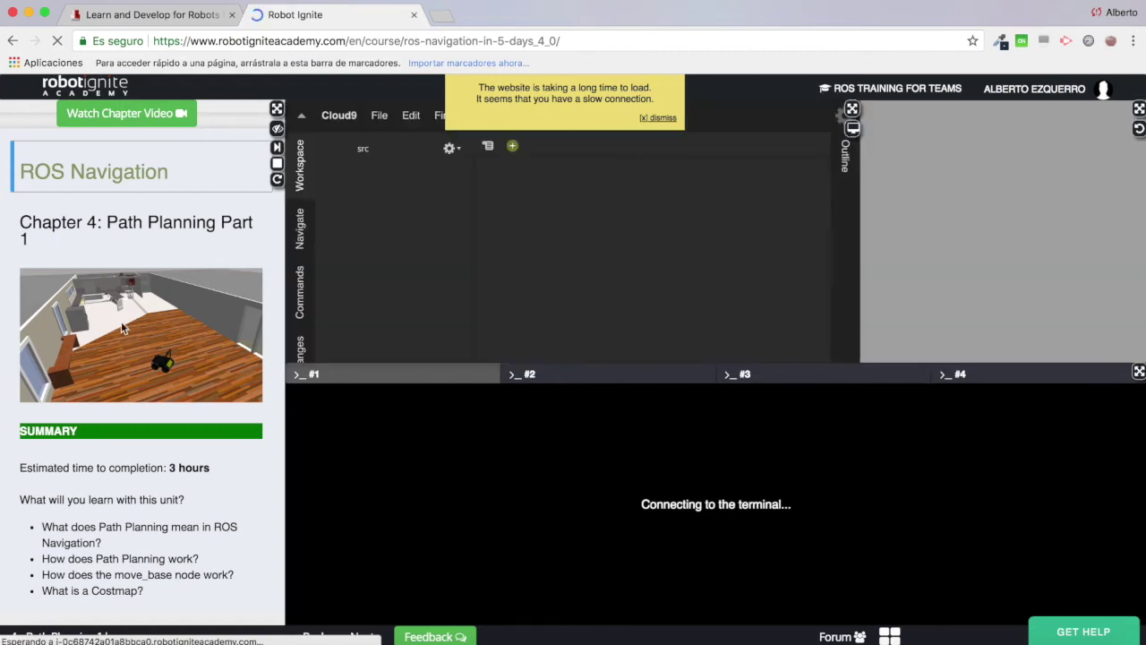
Step: Look over the Chapter 4 Path Planning introduction, the robot in the simulation, and the first web shell
scroll(78, 410, down, 15)
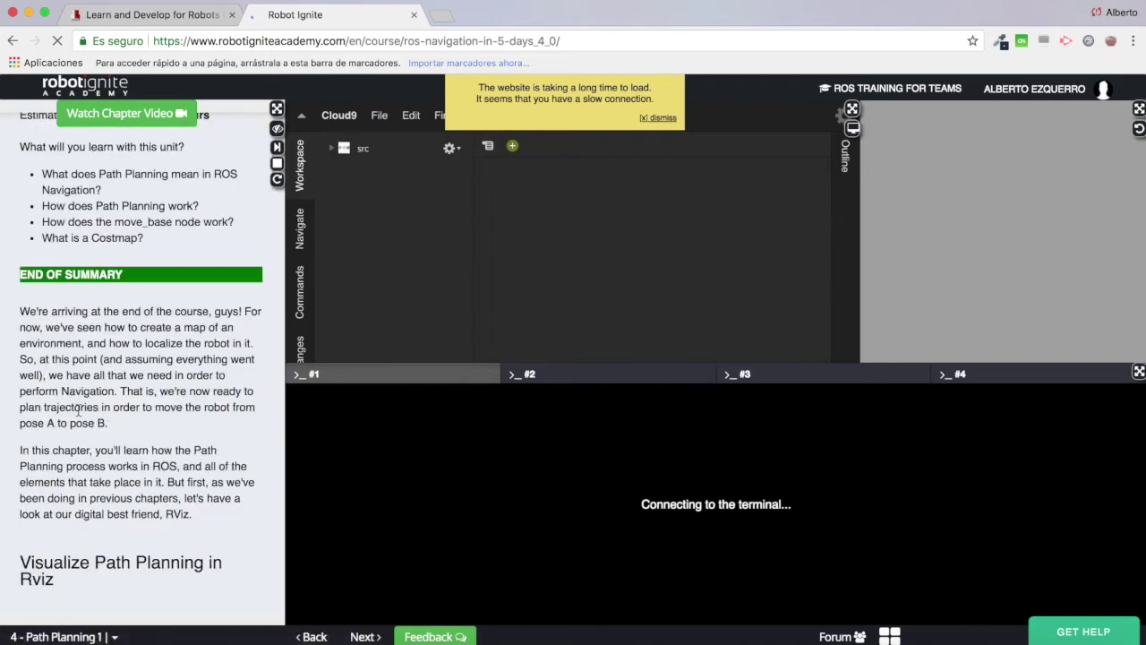
scroll(78, 409, down, 5)
scroll(78, 409, up, 10)
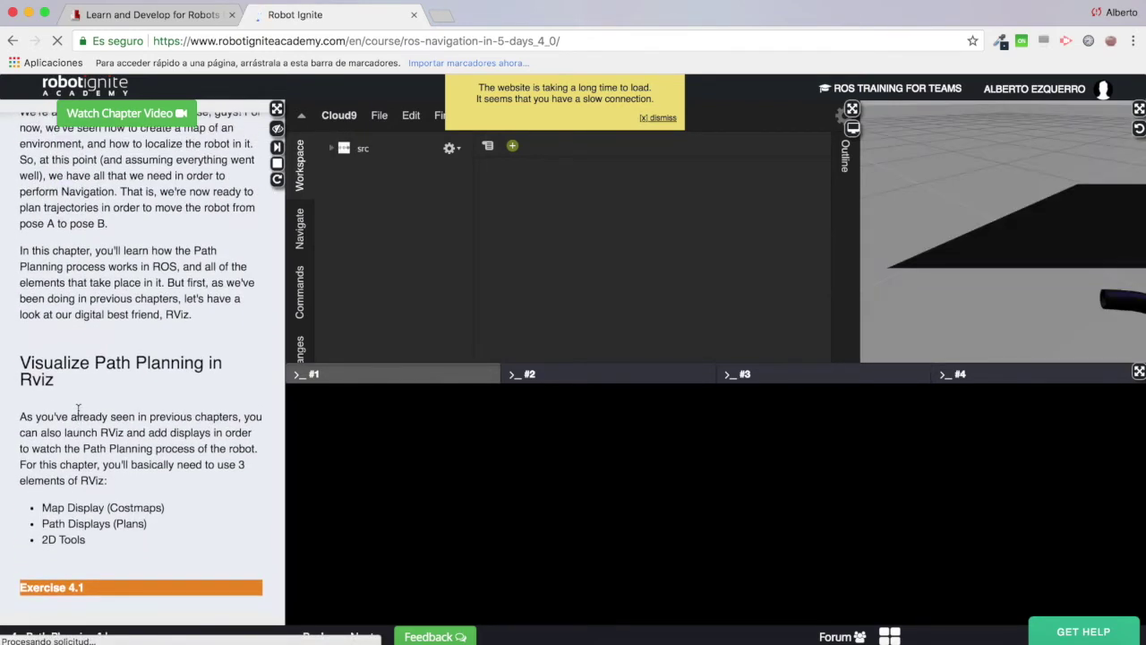
scroll(78, 409, up, 7)
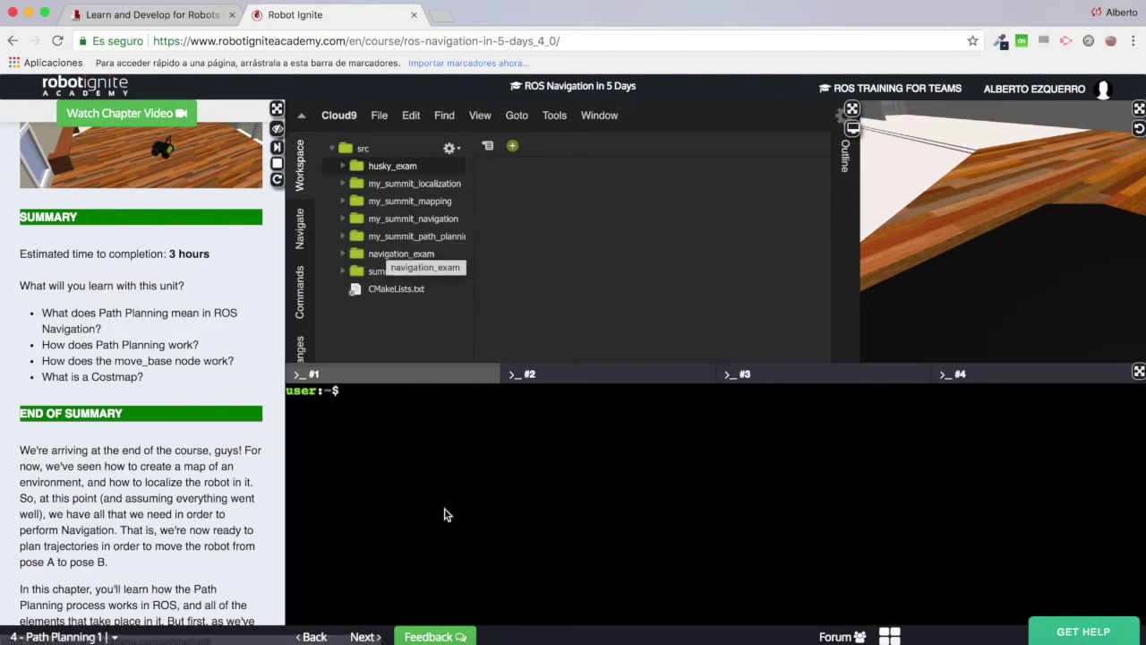
scroll(949, 305, up, 5)
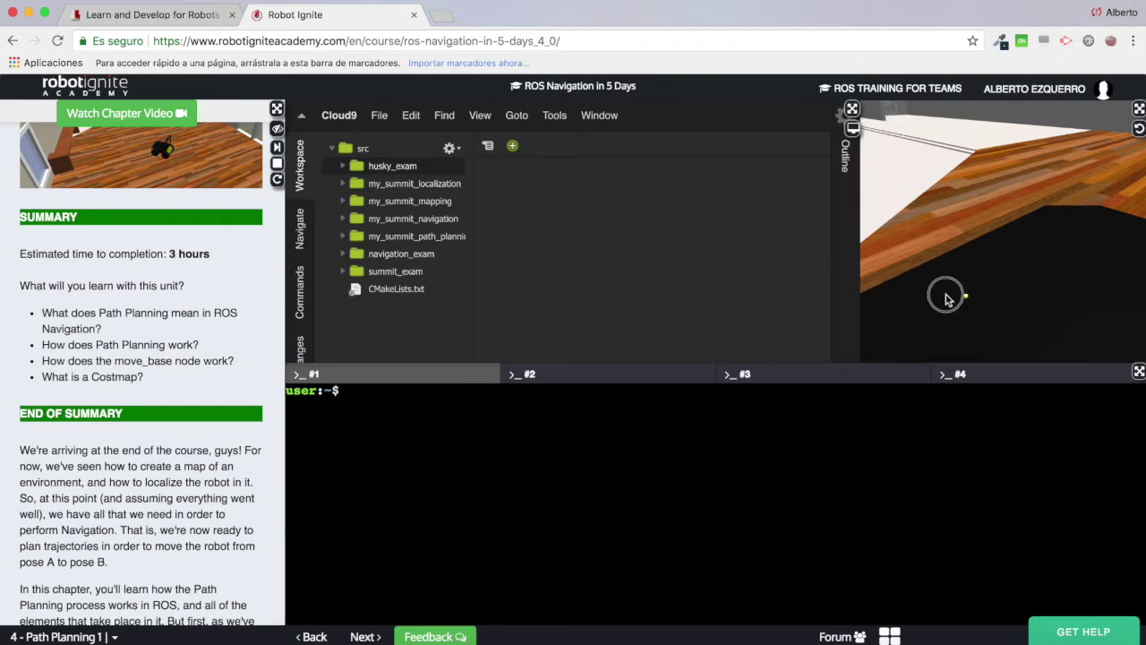
scroll(951, 310, down, 5)
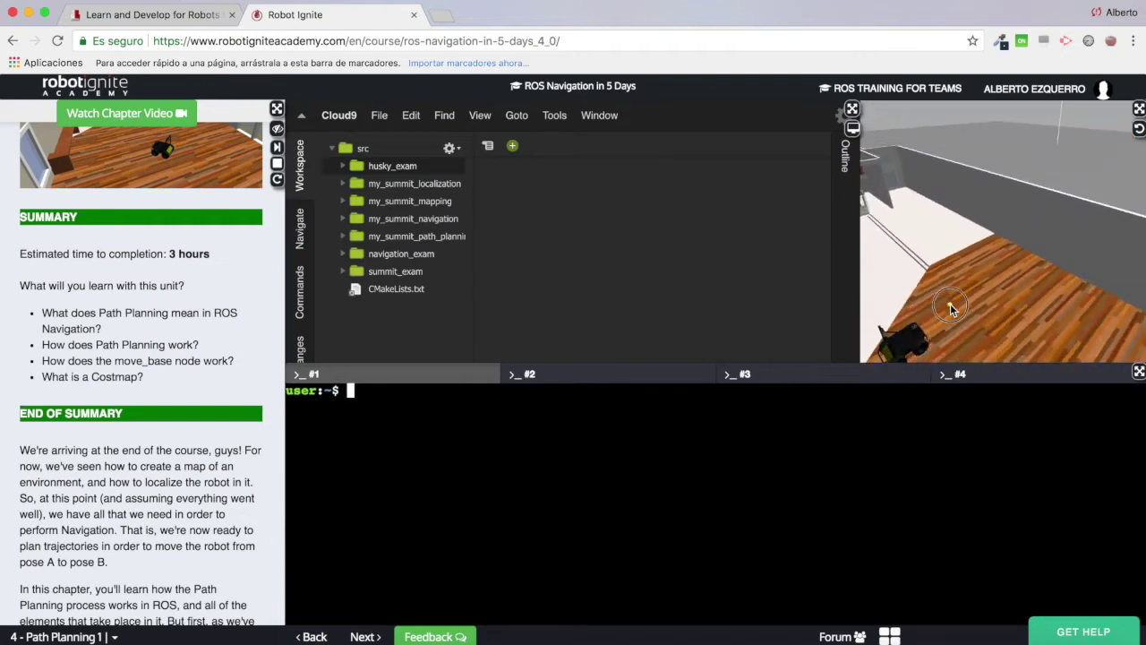
scroll(975, 259, down, 2)
click(456, 491)
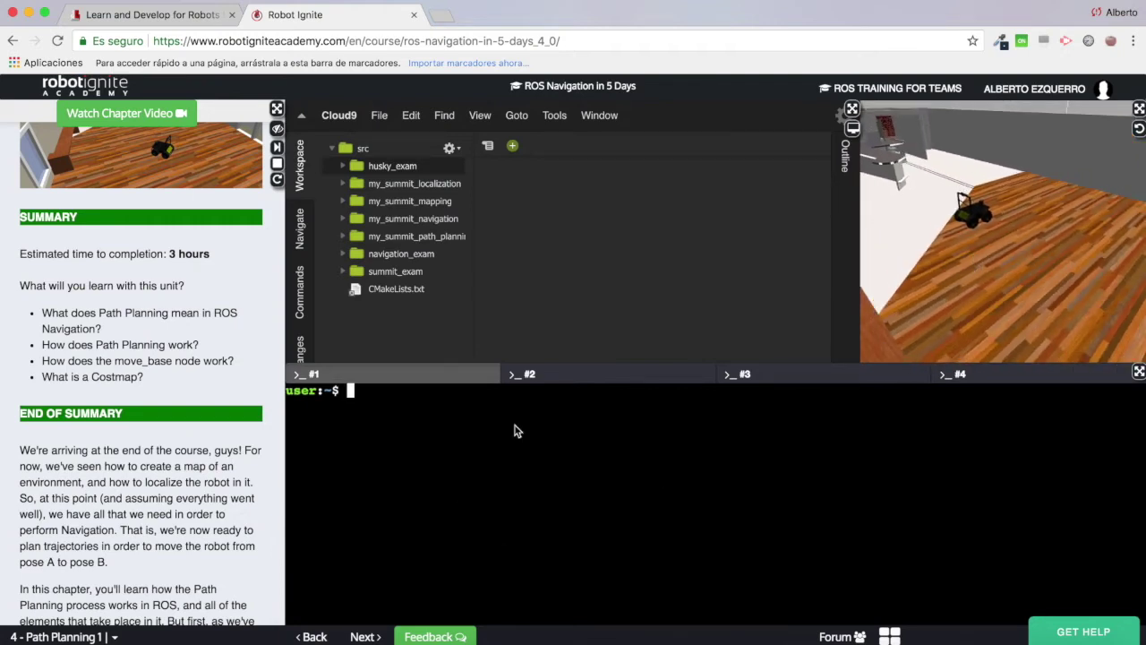
key(Return)
key(Return)
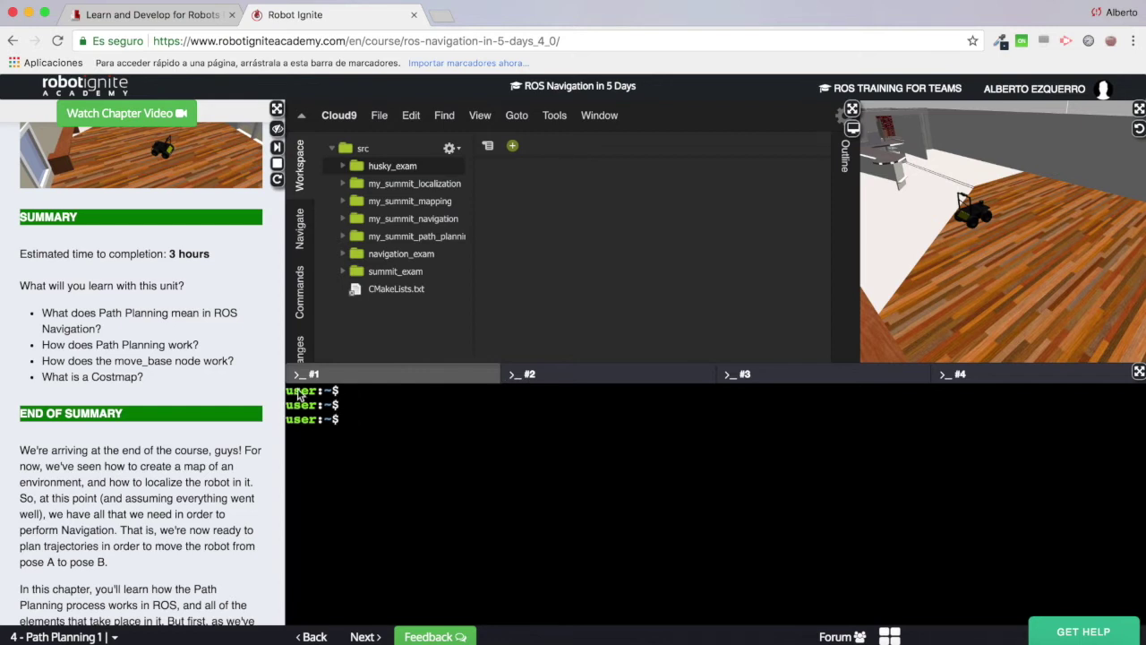
Step: Read the Exercise 4.1 instructions and the list of RViz elements needed to visualize path planning
scroll(111, 406, down, 10)
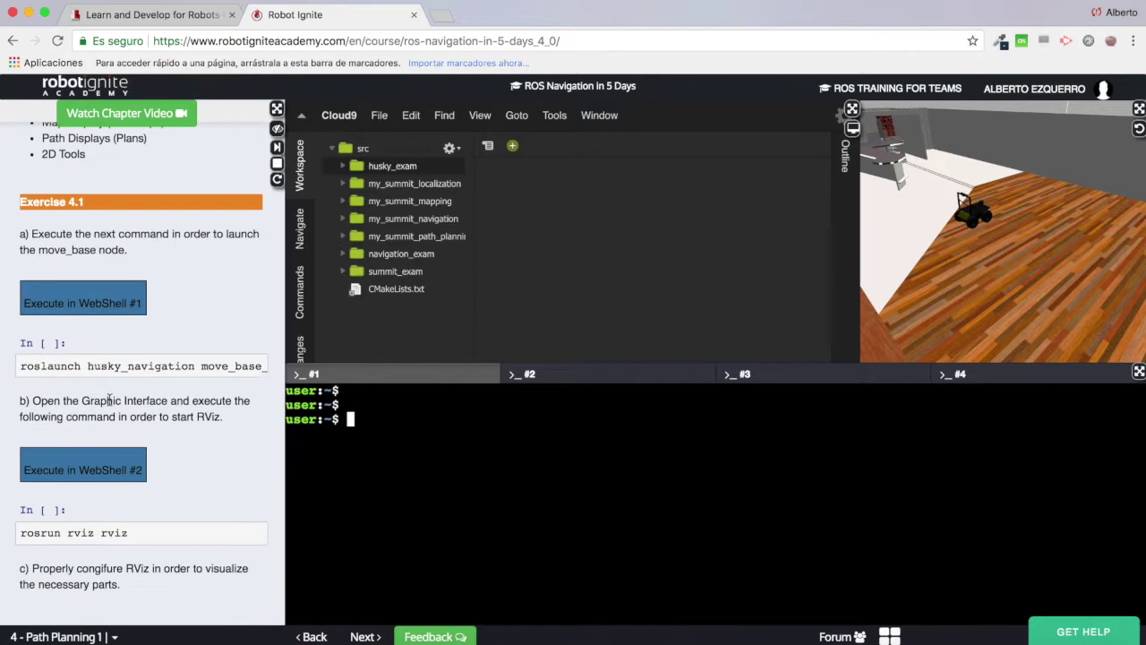
scroll(108, 400, down, 5)
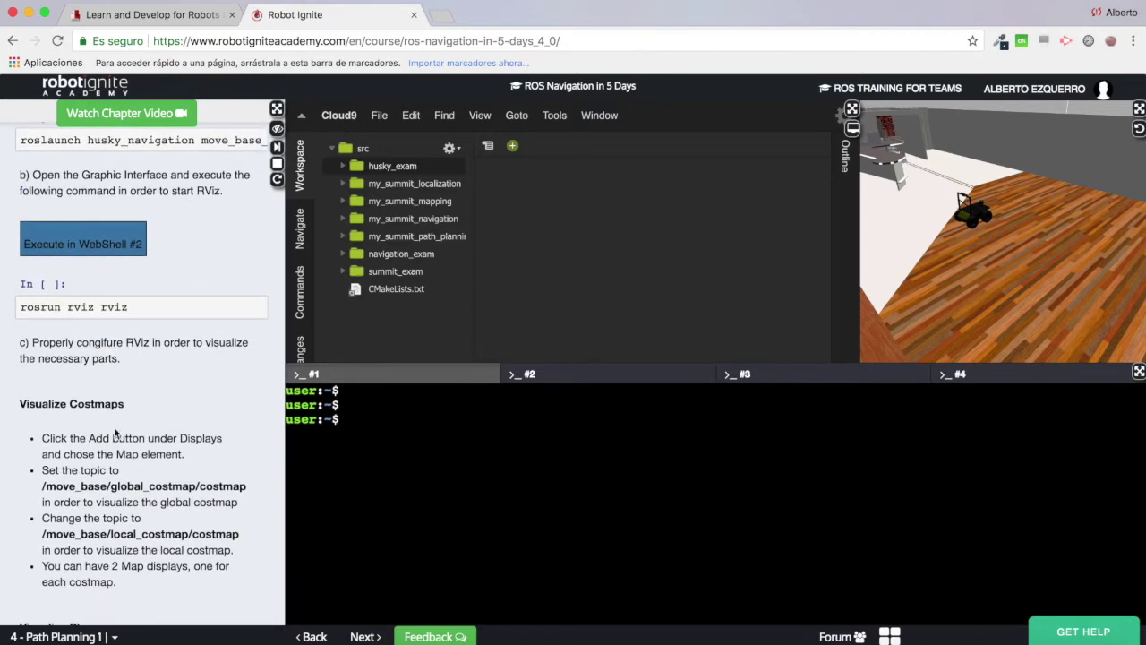
scroll(114, 433, up, 2)
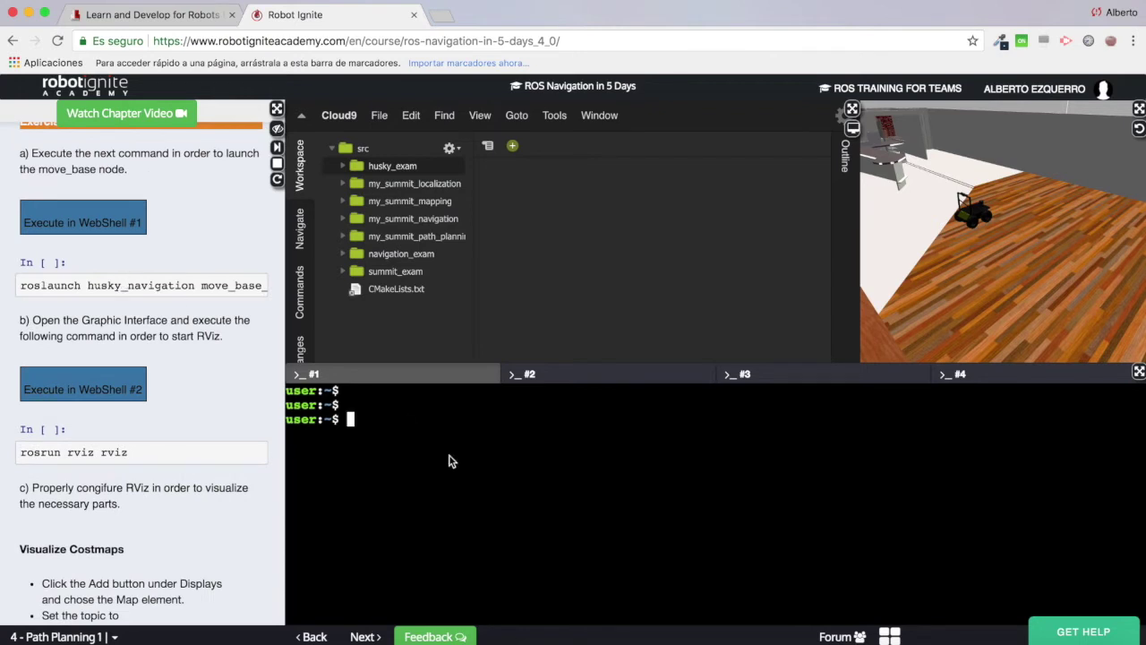
scroll(84, 175, up, 1)
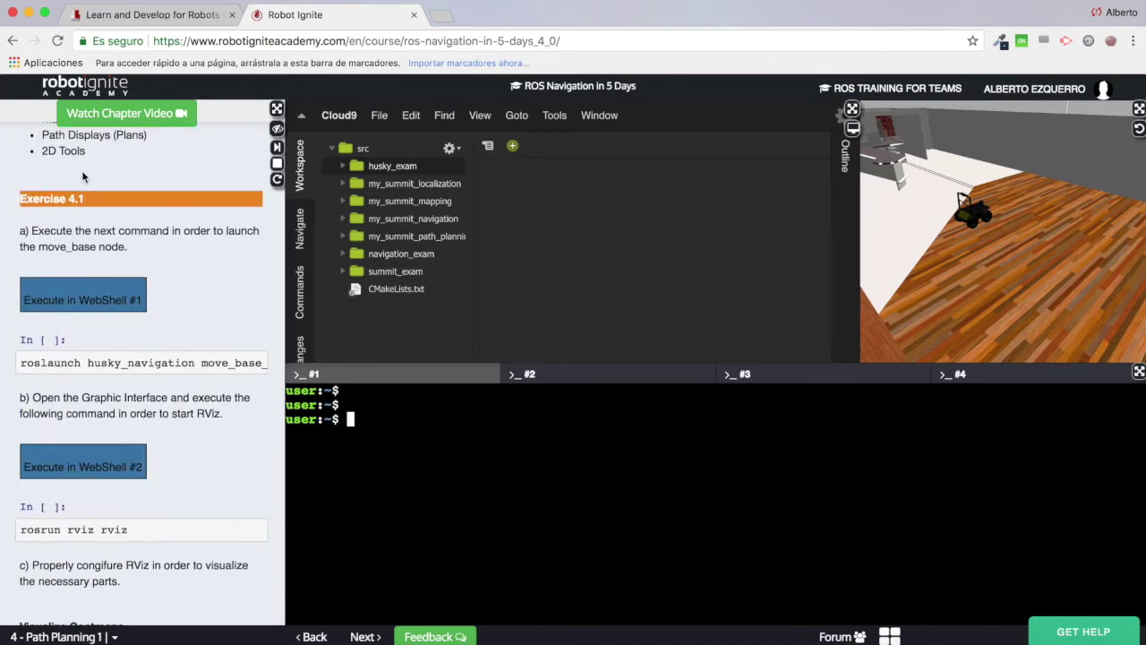
scroll(85, 174, up, 3)
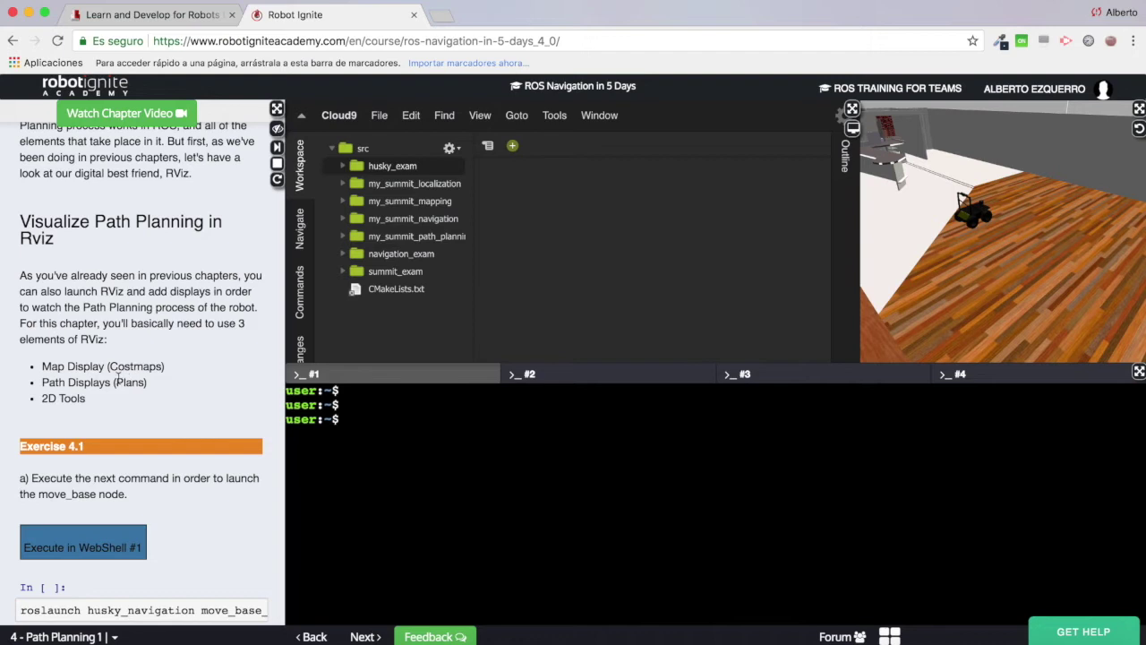
scroll(118, 380, down, 2)
drag(43, 329, 89, 329)
scroll(88, 328, down, 4)
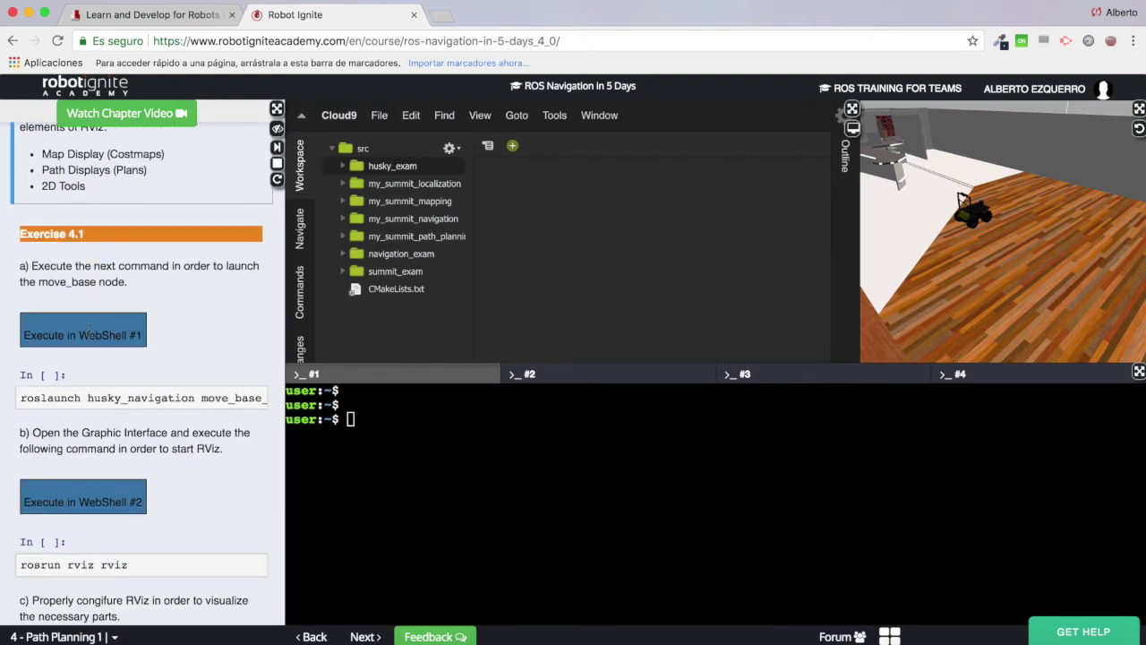
Step: Copy the roslaunch husky_navigation move_base_demo.launch command from Exercise 4.1 and run it in WebShell #1
triple_click(83, 398)
key(super+c)
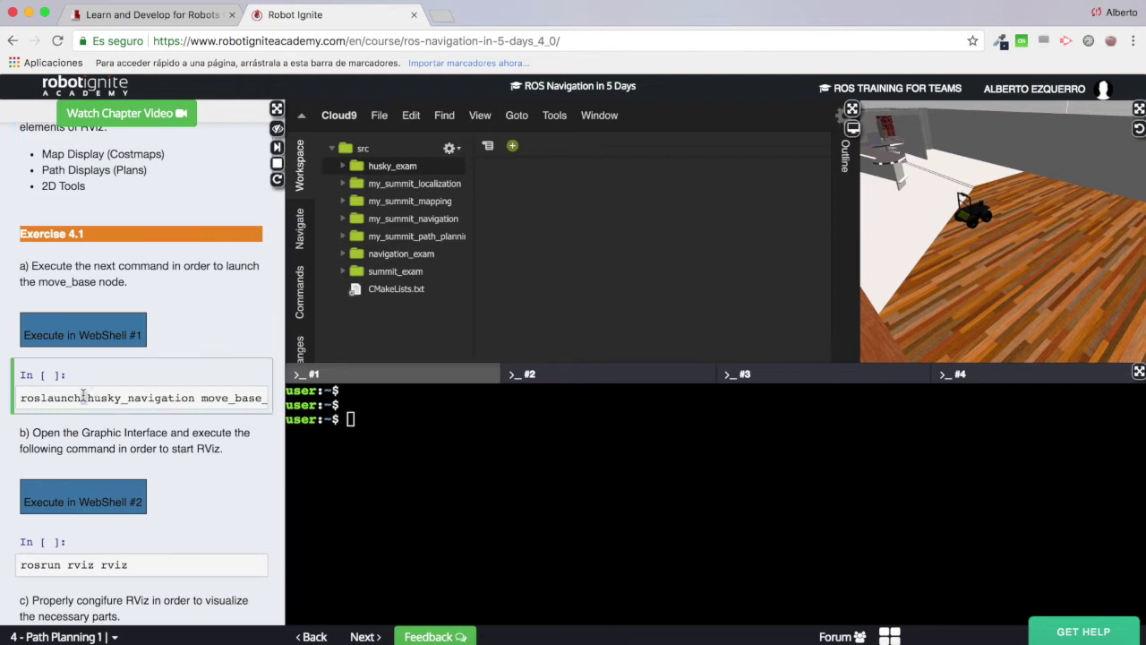
click(456, 462)
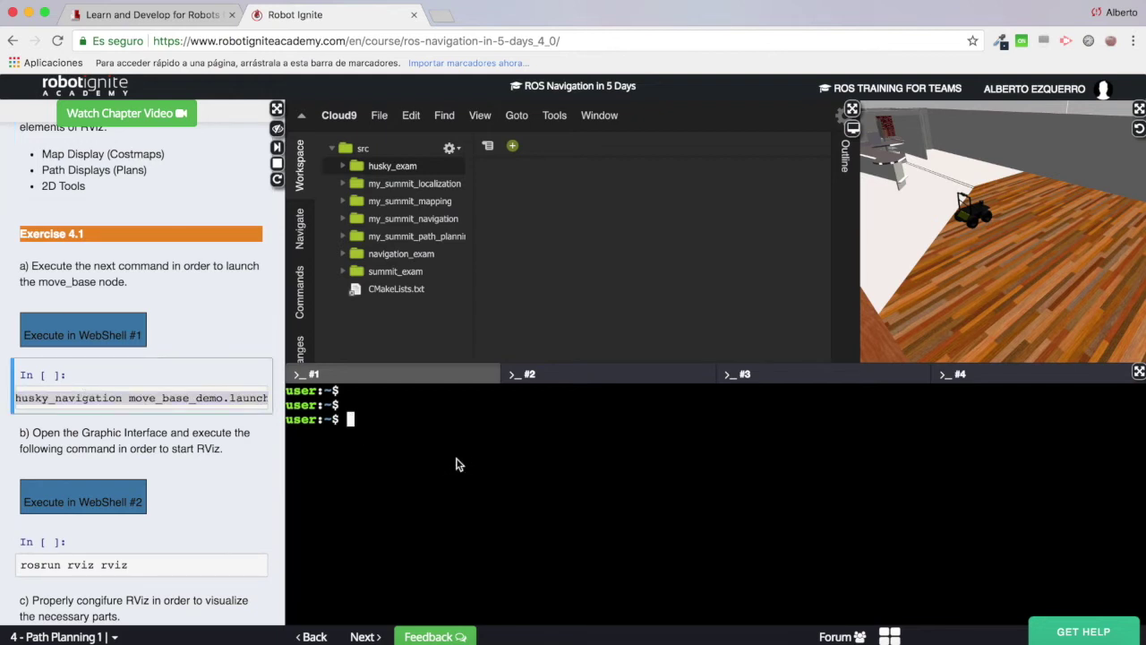
key(Return)
key(super+v)
key(Return)
Step: Copy the rosrun rviz rviz command from Exercise 4.1 and run it in WebShell #2
scroll(135, 403, down, 4)
triple_click(117, 394)
key(super+c)
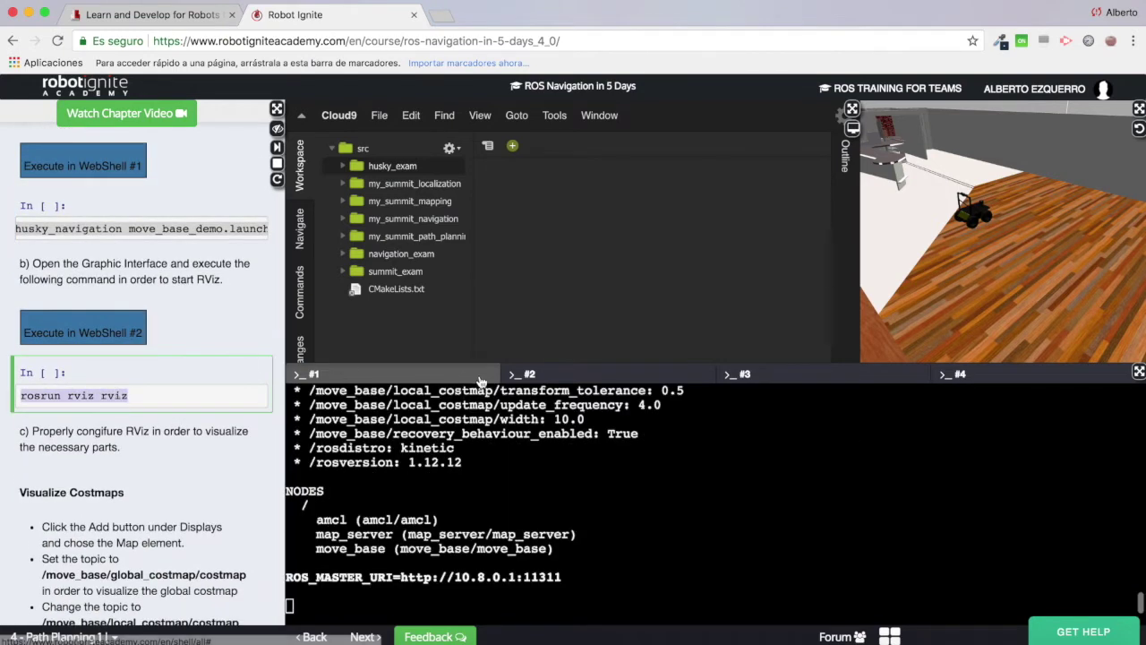
click(563, 376)
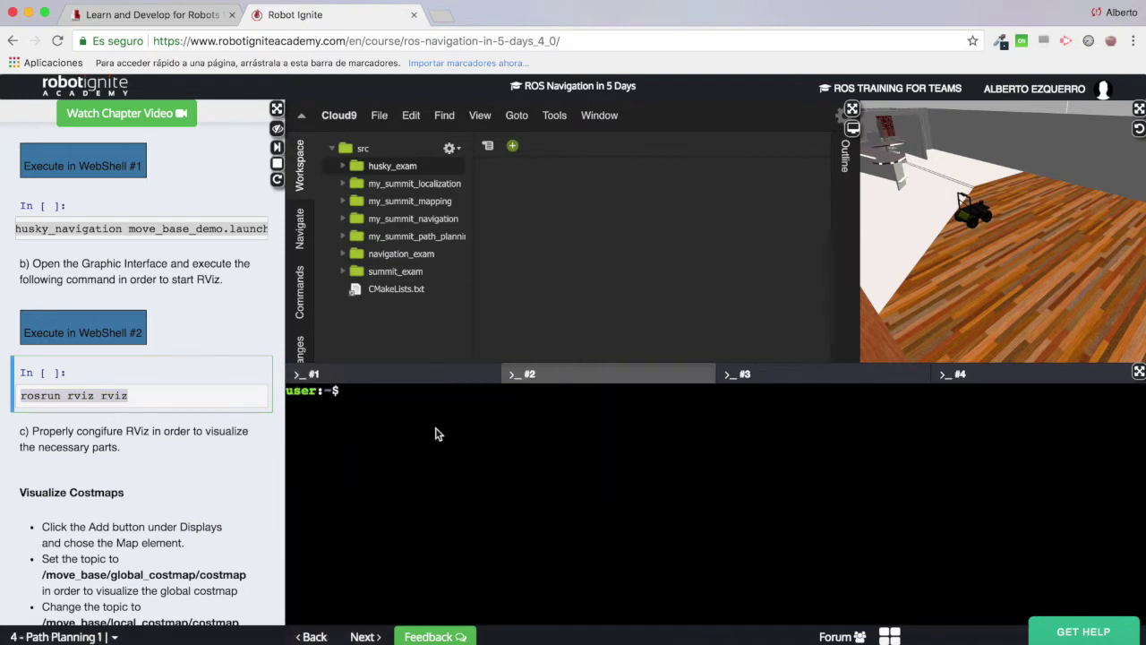
key(super+v)
key(Return)
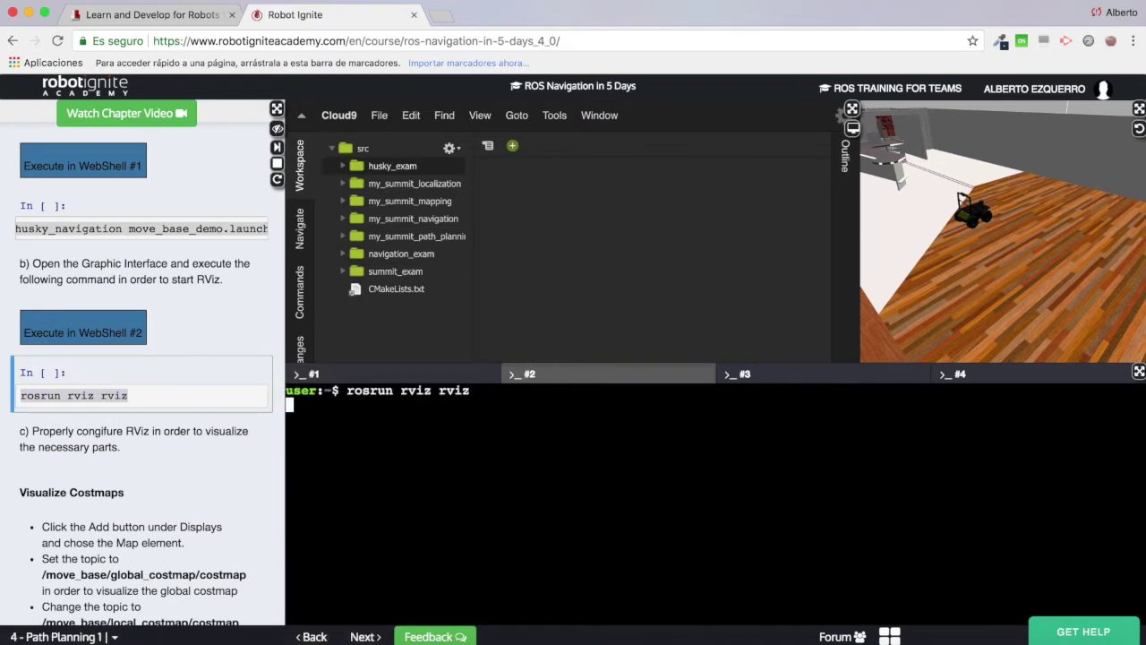
Step: Open the graphical interface, log in to it, and maximize the RViz window
click(851, 130)
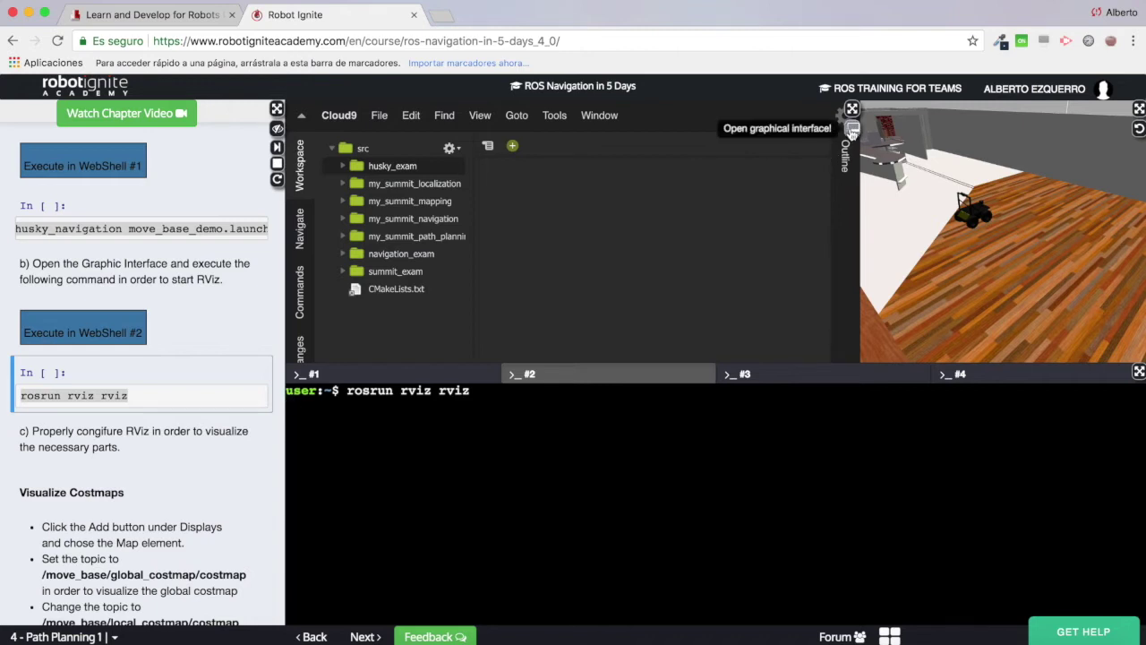
click(851, 130)
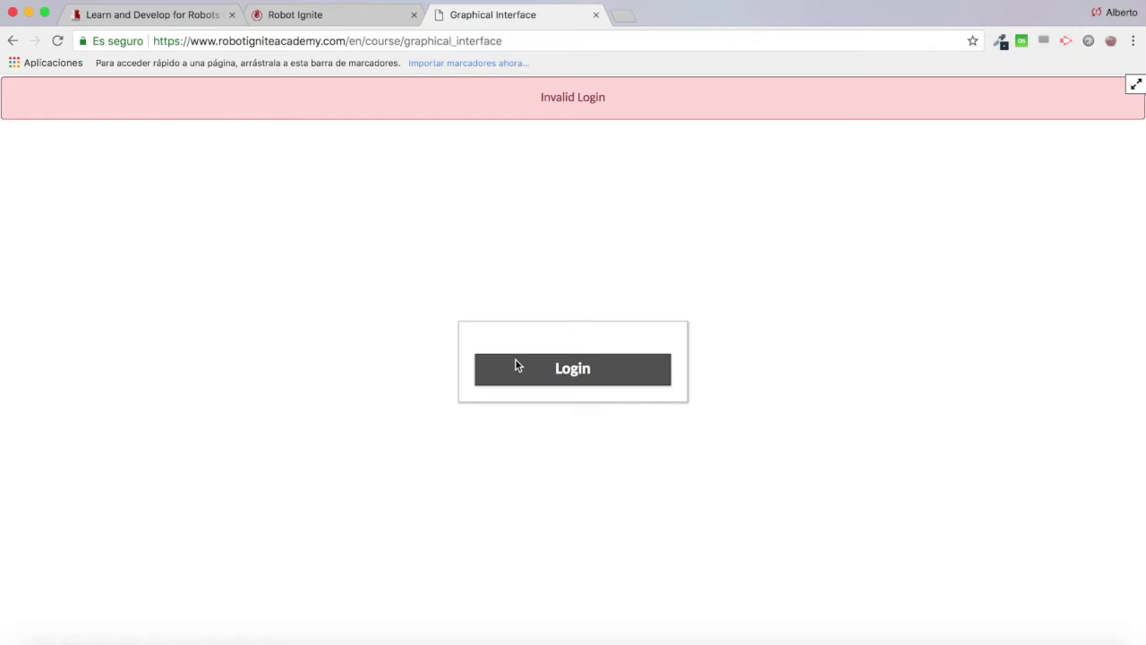
click(549, 374)
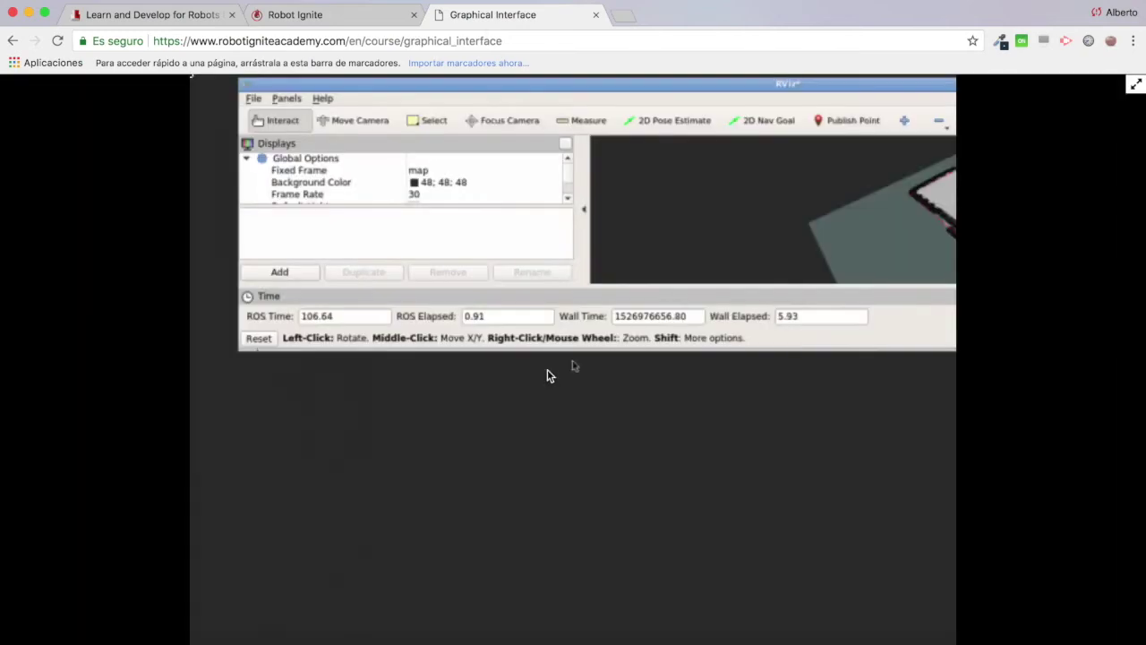
double_click(468, 90)
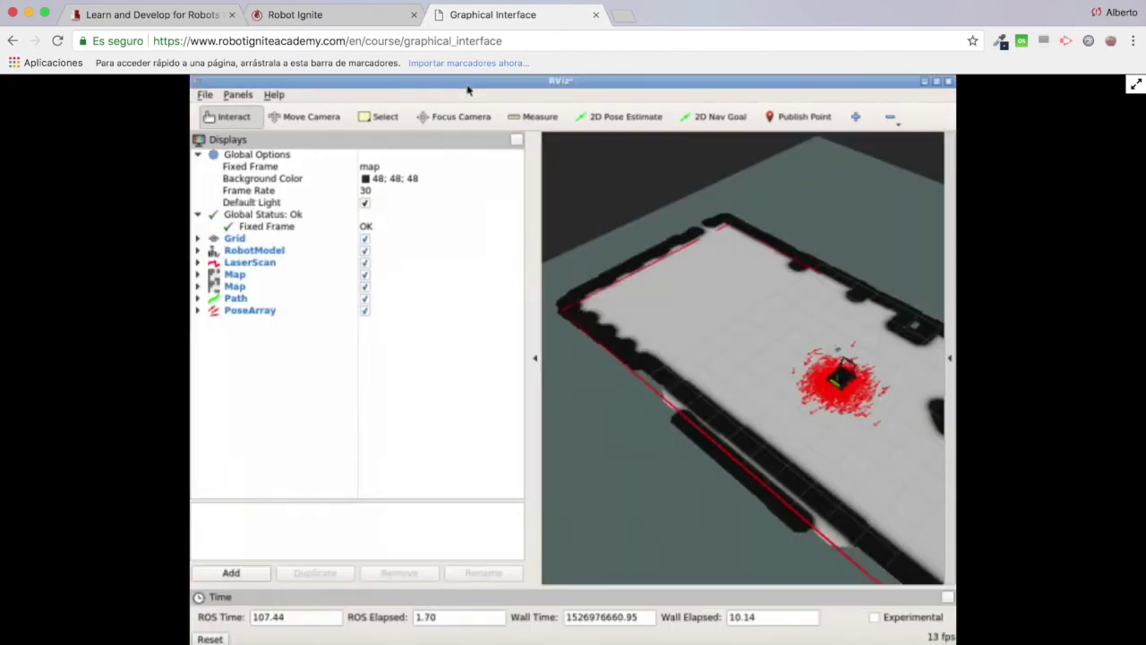
Step: Remove the RobotModel, LaserScan, both Map, Path and PoseArray displays from RViz, keeping only the Grid
click(244, 253)
key(shift+Down)
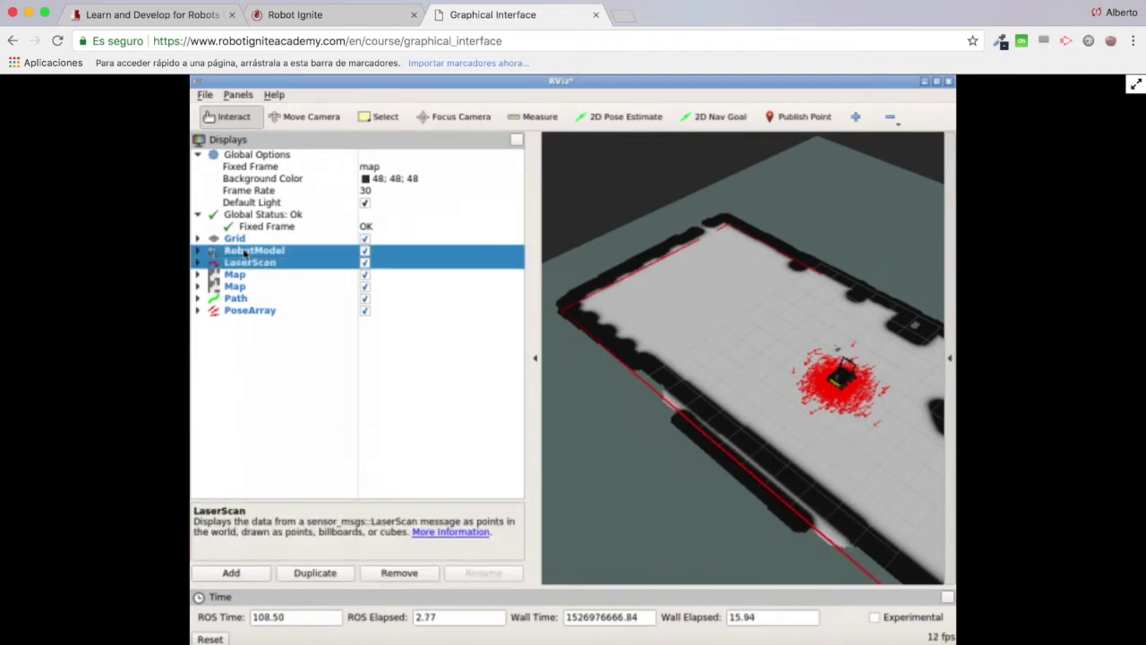
key(shift+Down)
key(shift+Down)
key(shift+Down)
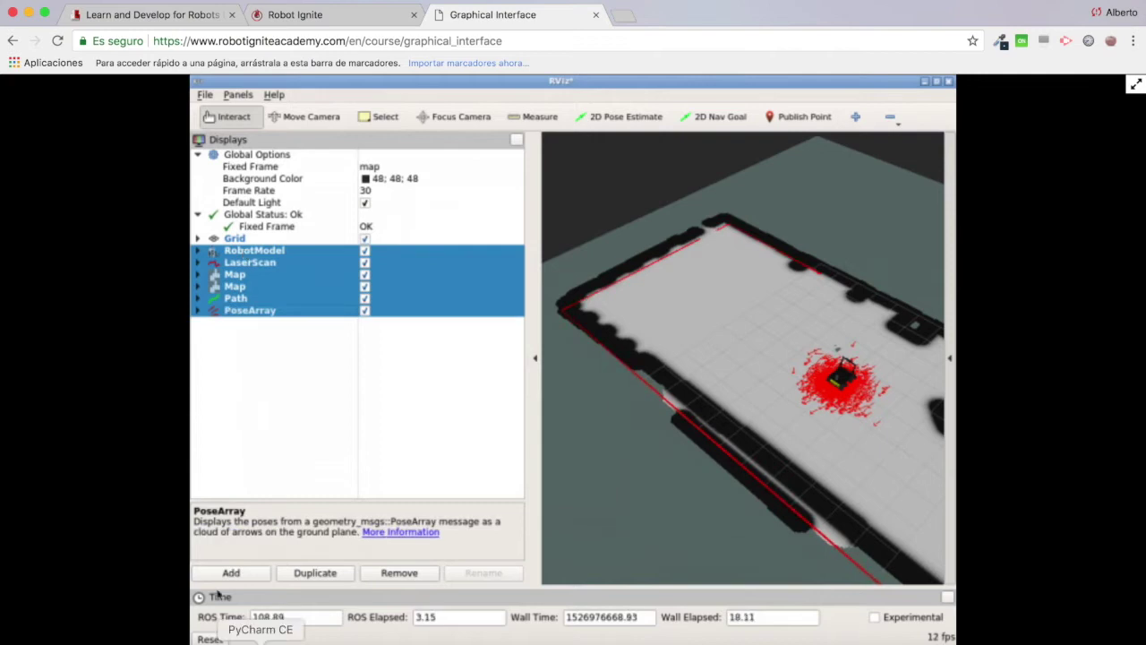
click(387, 575)
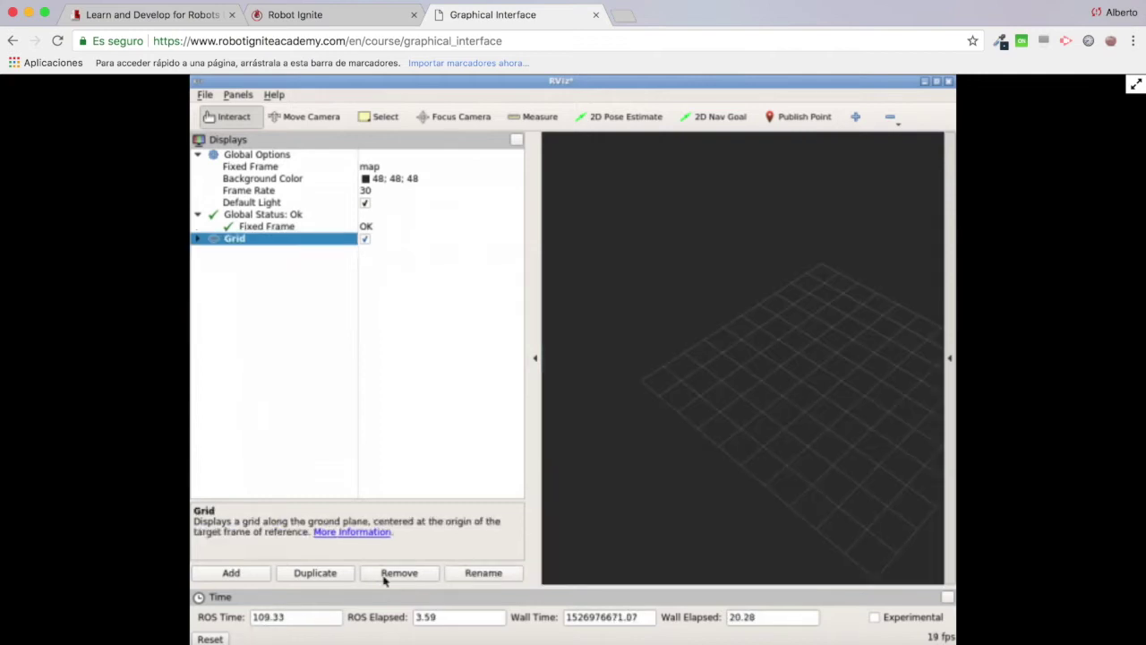
Step: Stop RViz in WebShell #2, rerun rosrun rviz rviz, and return to the graphical interface
click(324, 16)
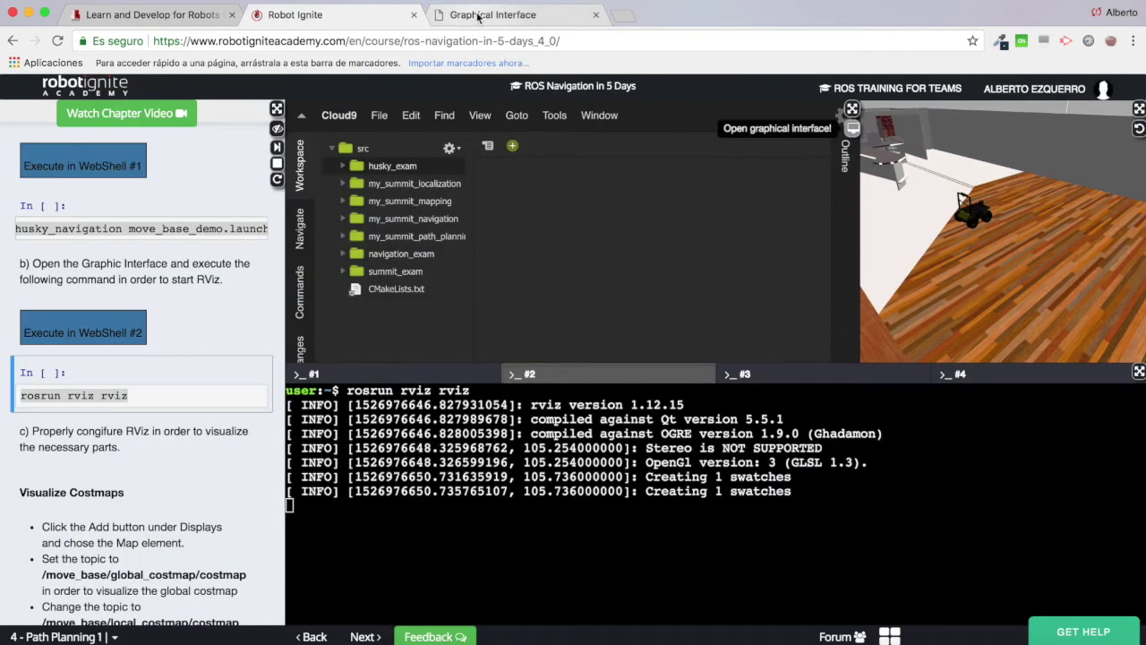
key(ctrl+c)
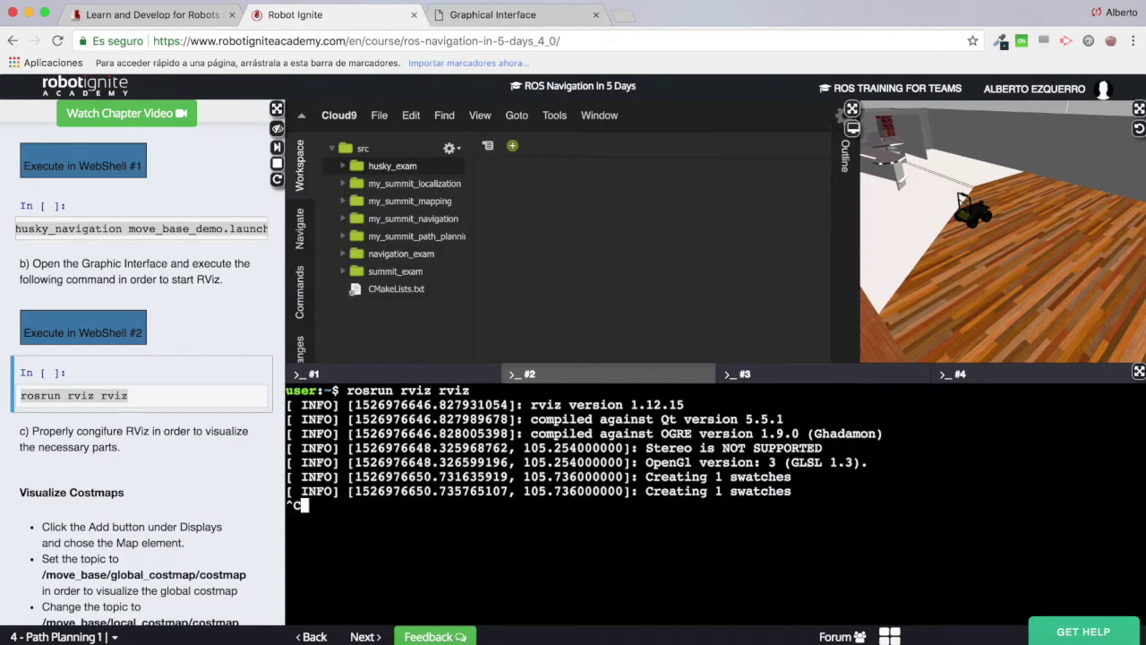
key(Return)
key(Up)
key(Return)
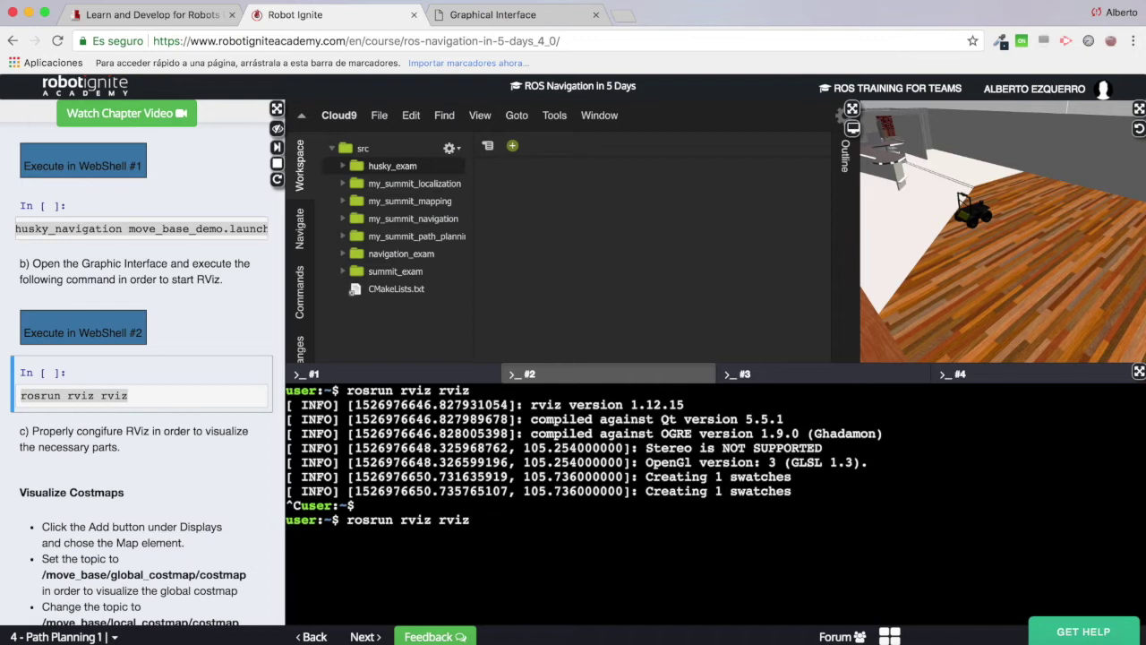
click(508, 16)
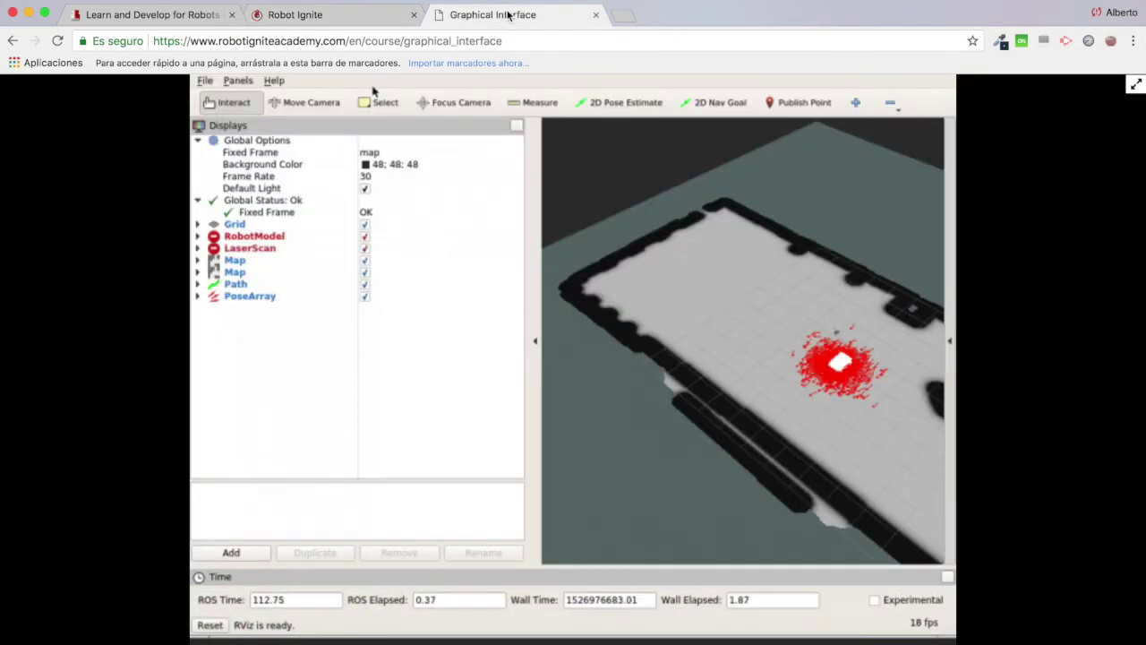
Step: Remove every display listed below the Grid, from RobotModel through PoseArray, in the restarted RViz
click(227, 238)
key(shift+Down)
key(shift+Down)
key(shift+Down)
key(shift+Down)
key(shift+Down)
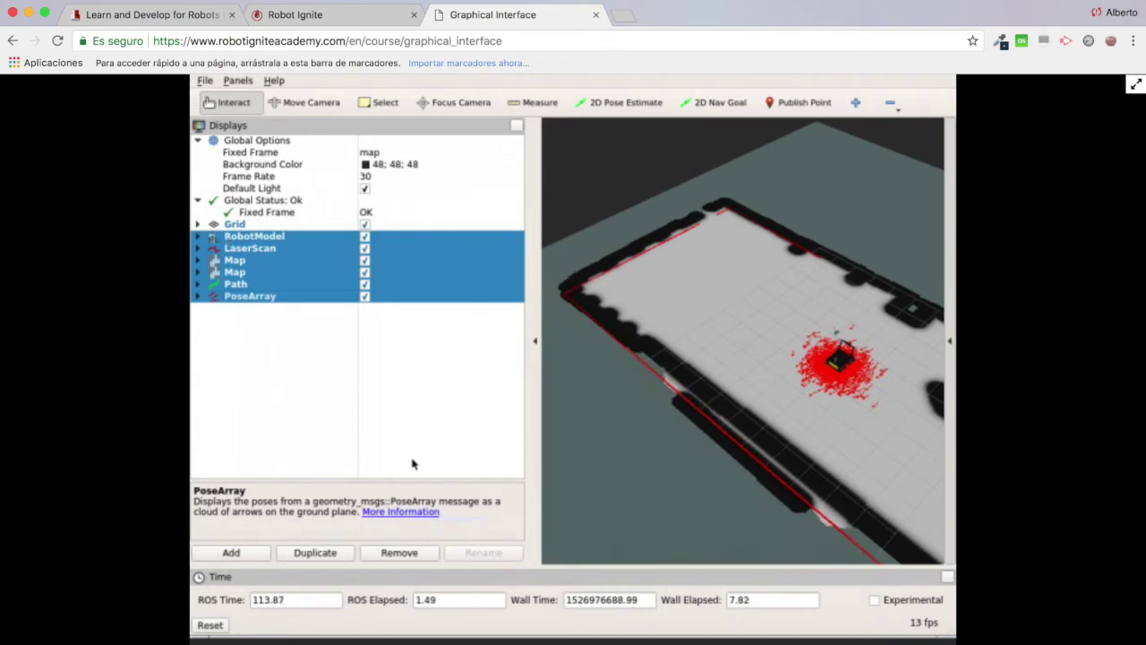
click(334, 18)
click(497, 16)
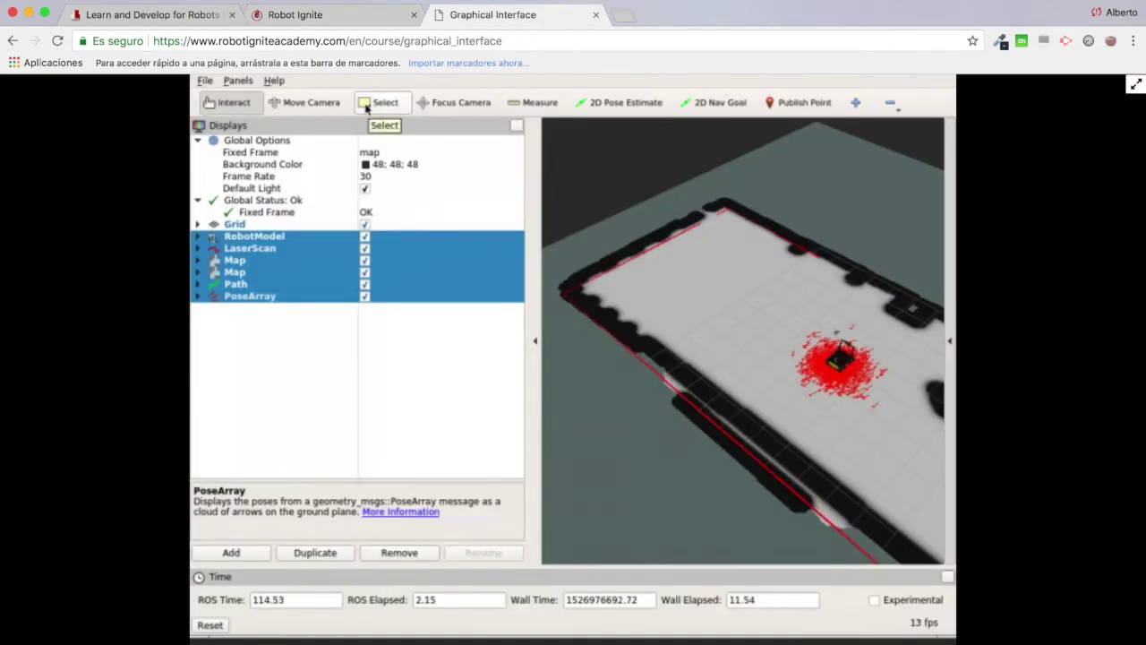
click(399, 553)
click(266, 311)
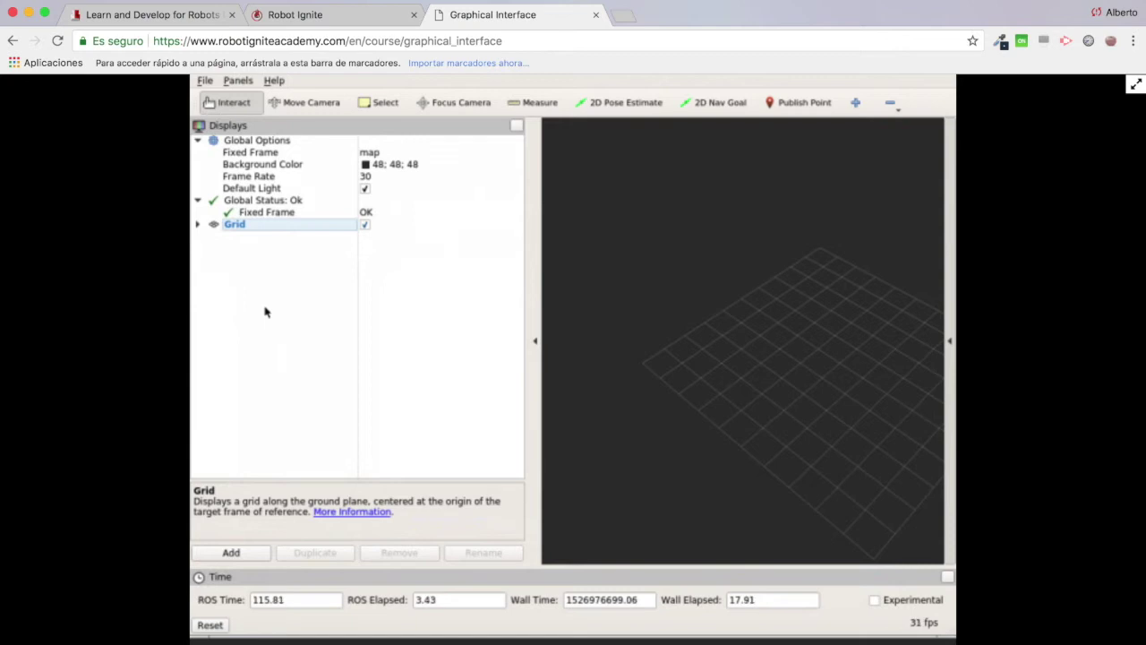
Step: Save the RViz configuration with only the Grid display
click(238, 225)
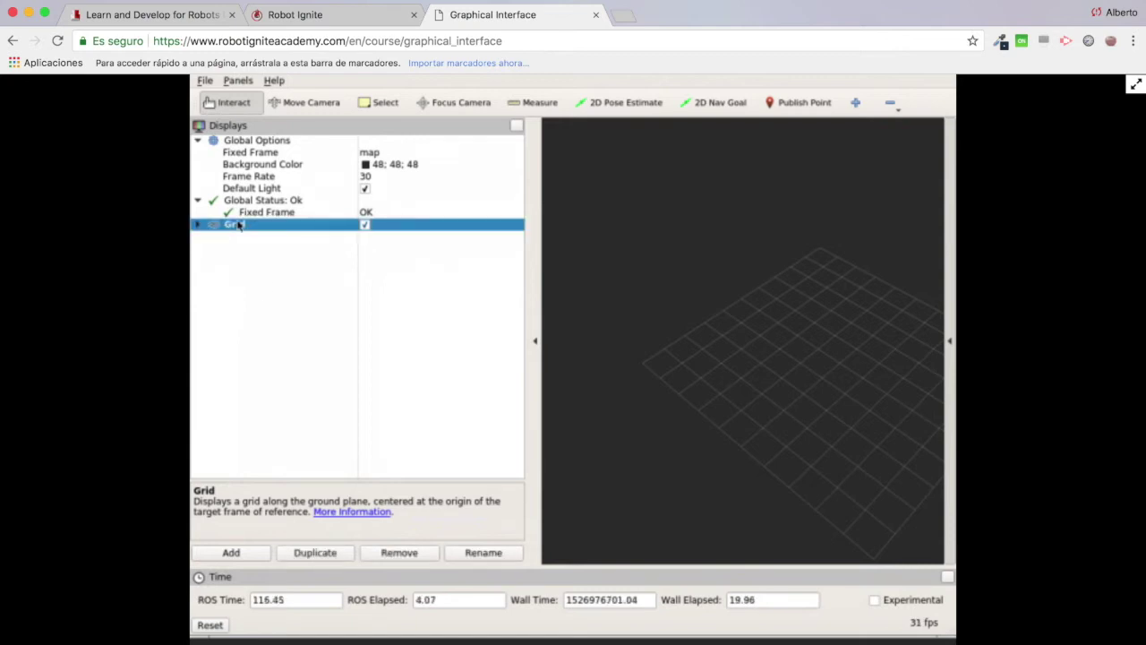
click(205, 81)
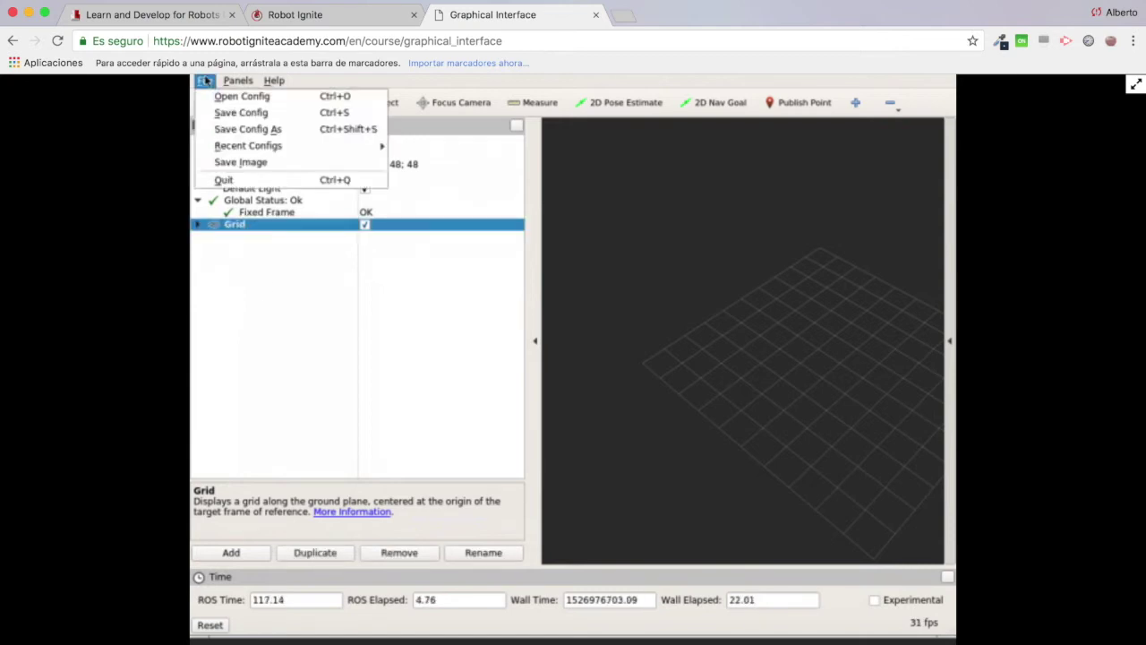
click(223, 112)
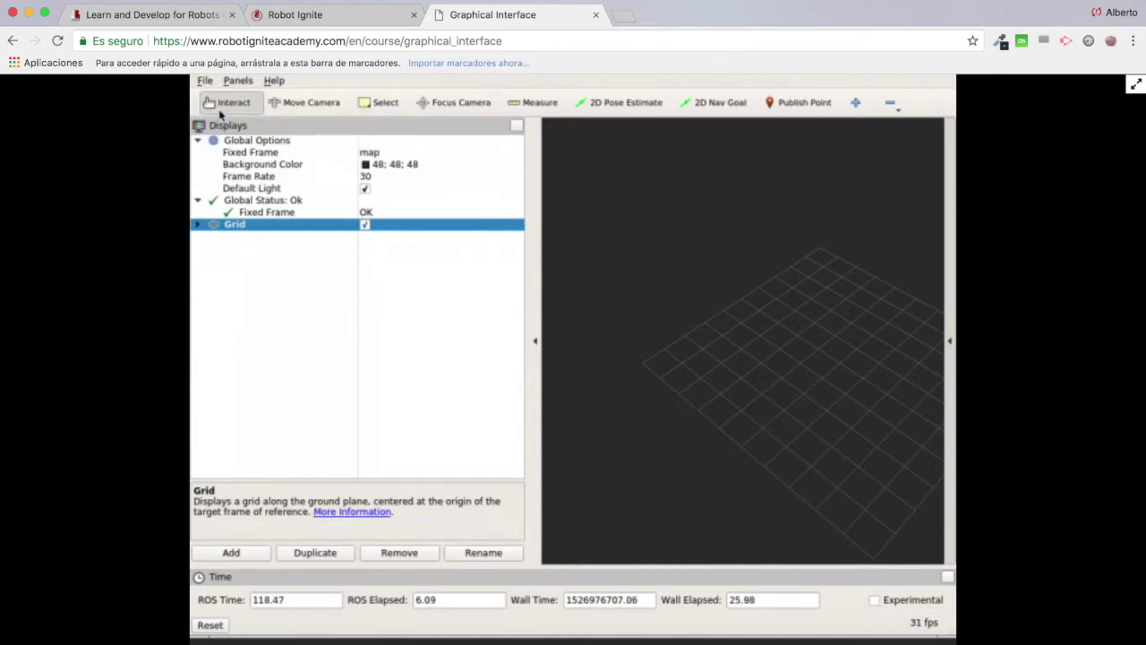
Step: Terminate RViz in WebShell #2, launch it again with rosrun rviz rviz, and switch back to the graphical interface
click(338, 14)
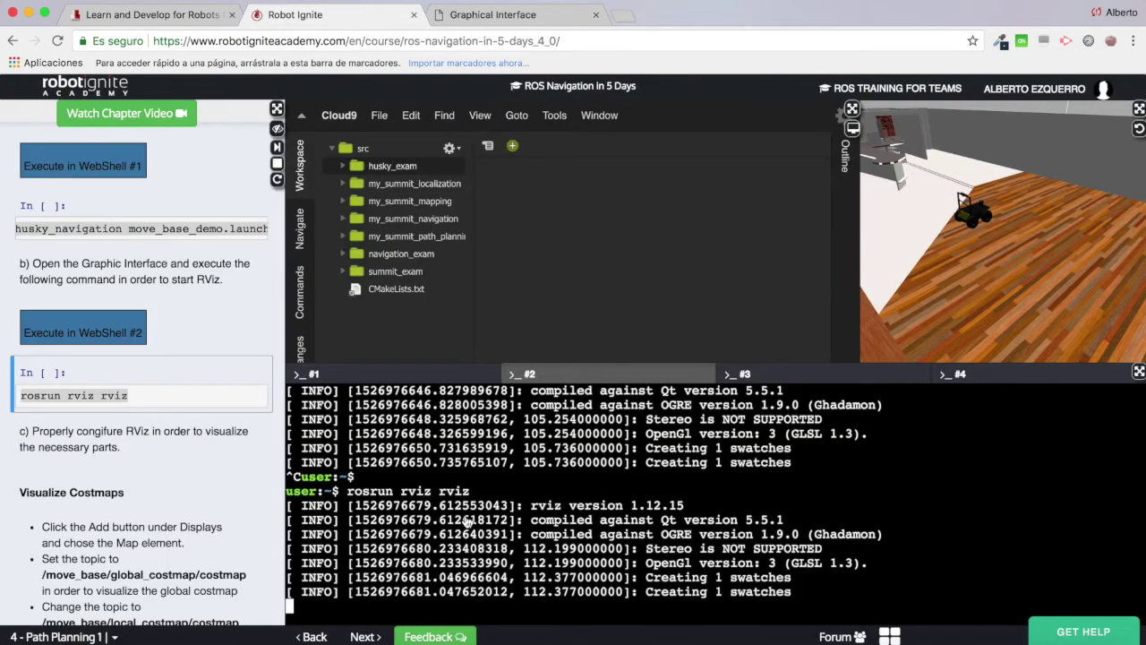
click(494, 15)
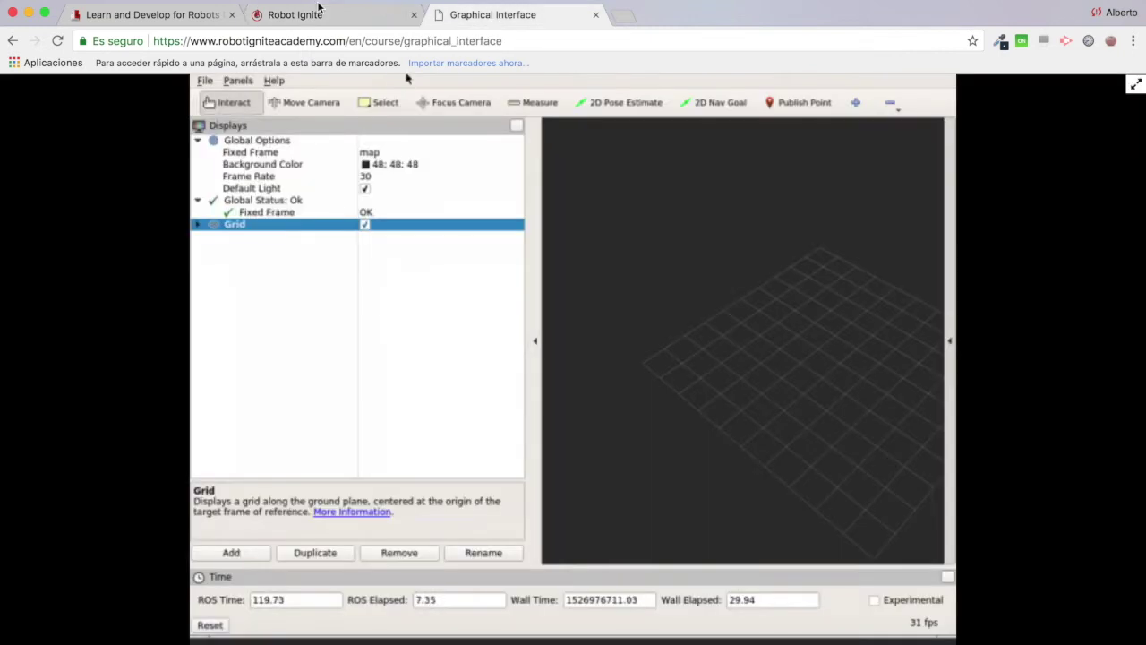
click(309, 14)
click(517, 528)
key(ctrl+c)
key(Return)
text(rosrun rviz rviz)
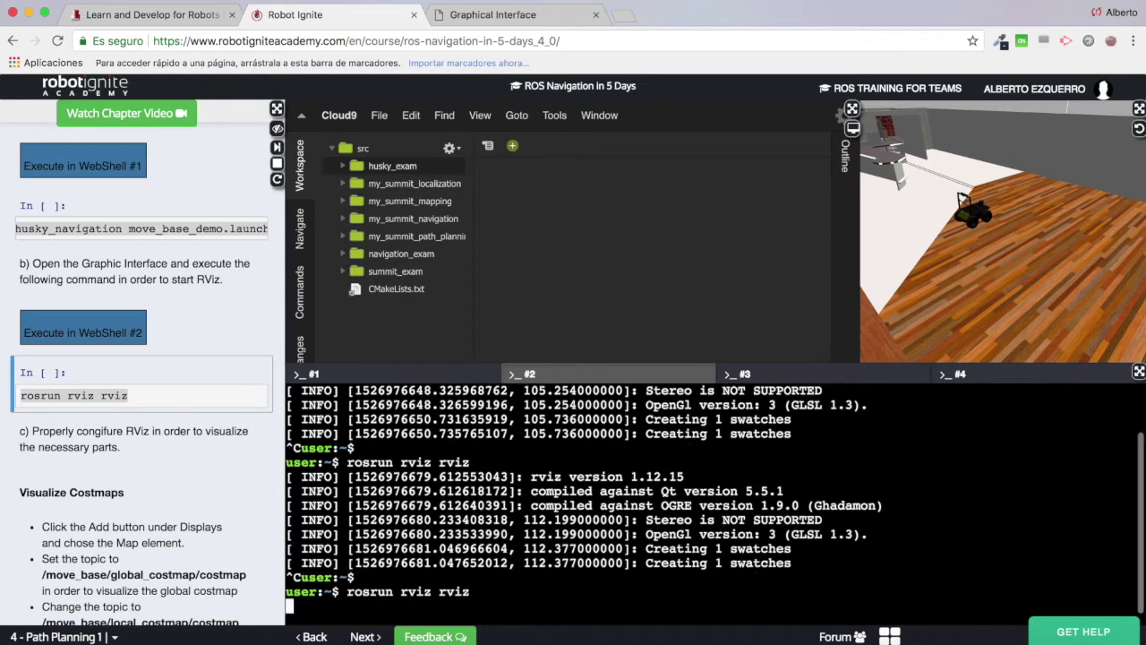
key(Return)
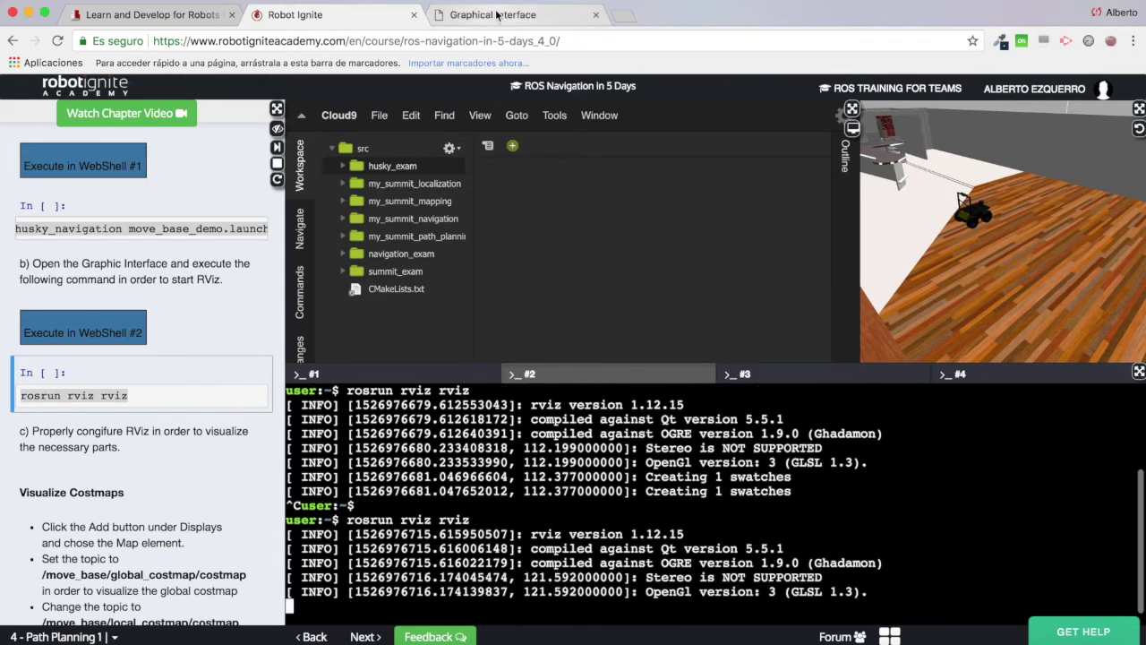
click(494, 15)
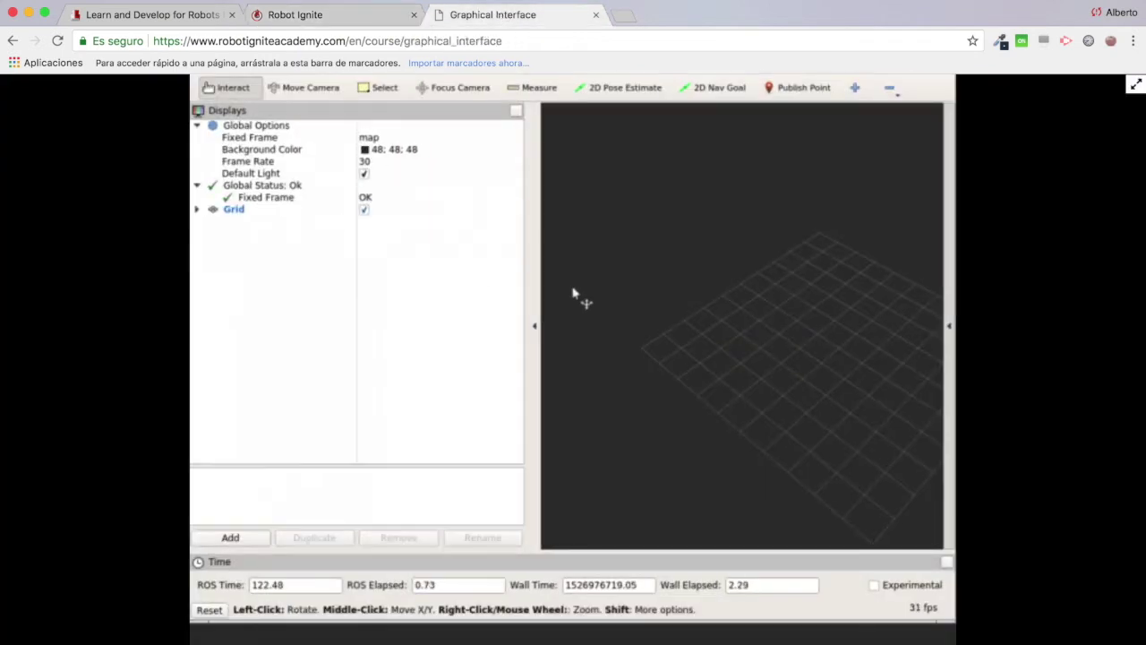
Step: Widen the RViz 3D view and add a RobotModel display
drag(526, 308, 425, 305)
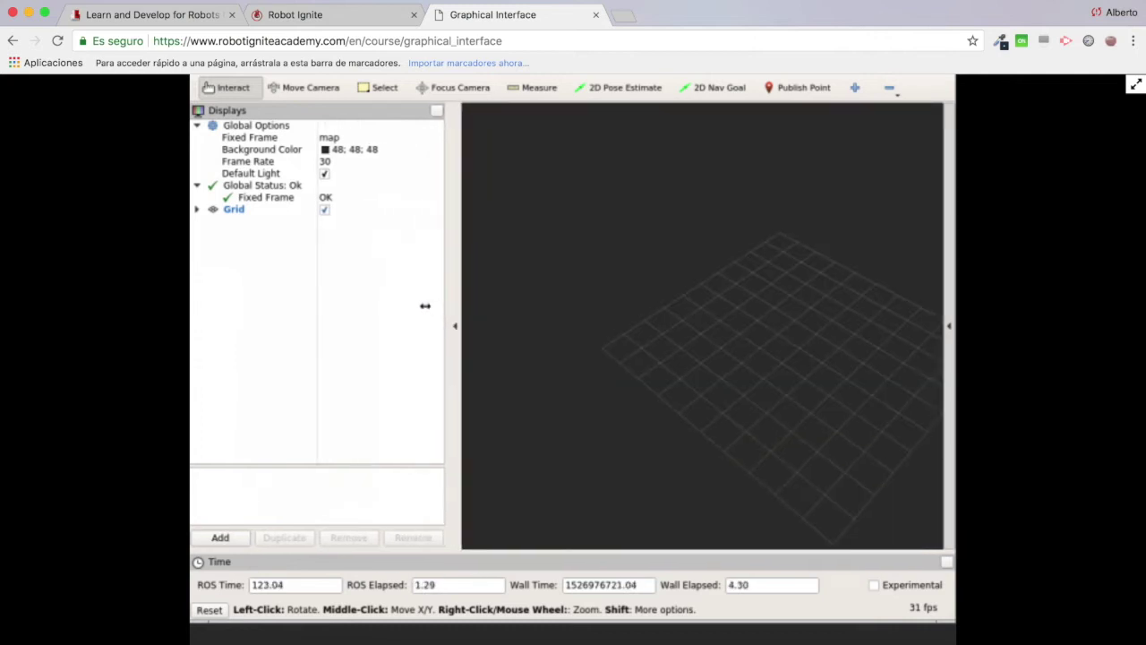
scroll(670, 402, down, 3)
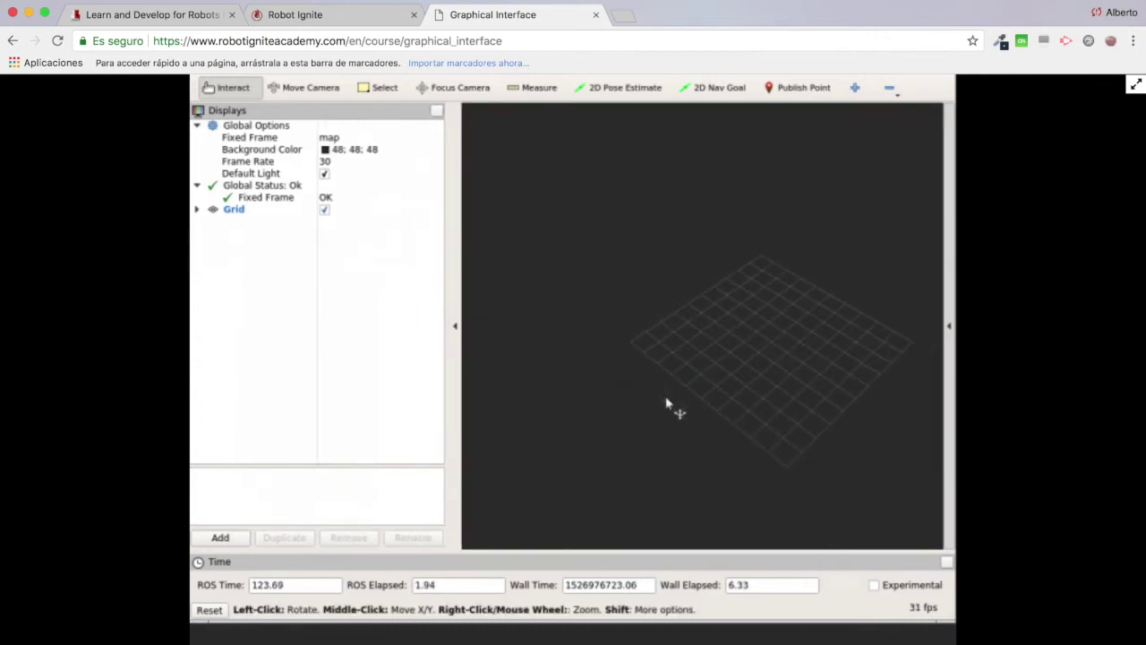
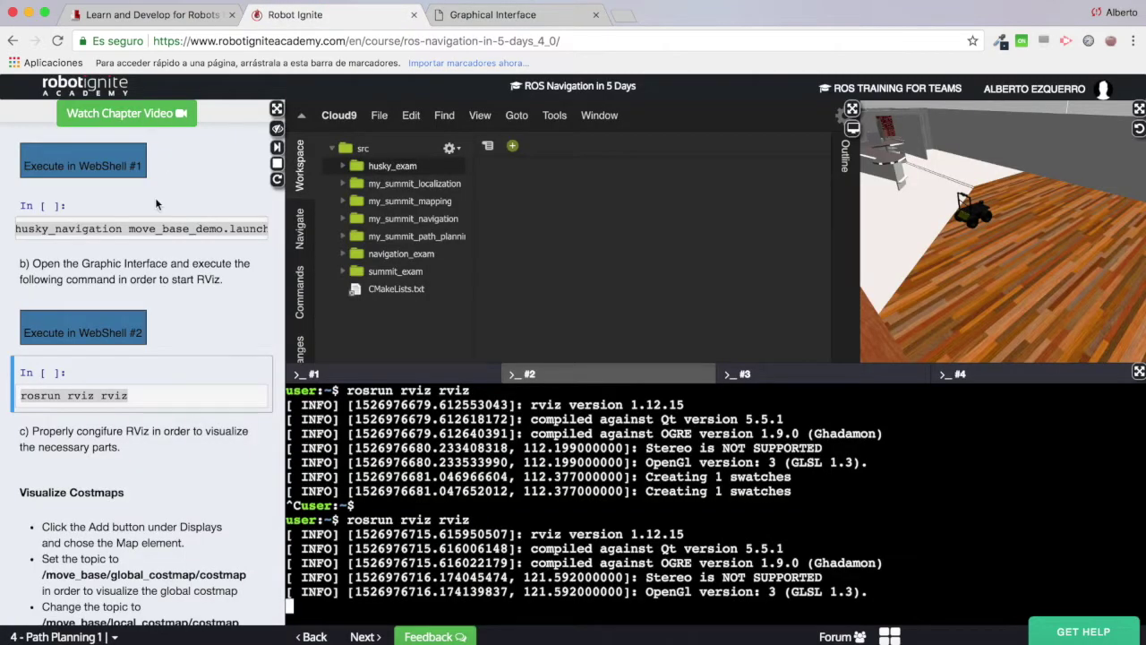
scroll(195, 289, up, 3)
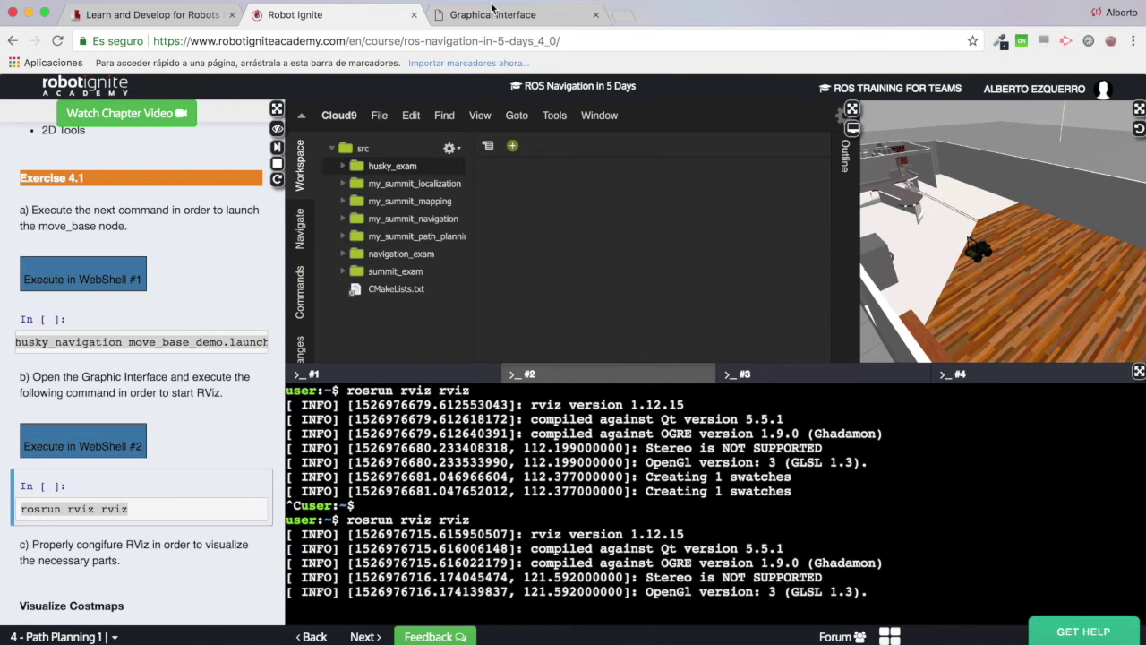
click(495, 15)
click(220, 538)
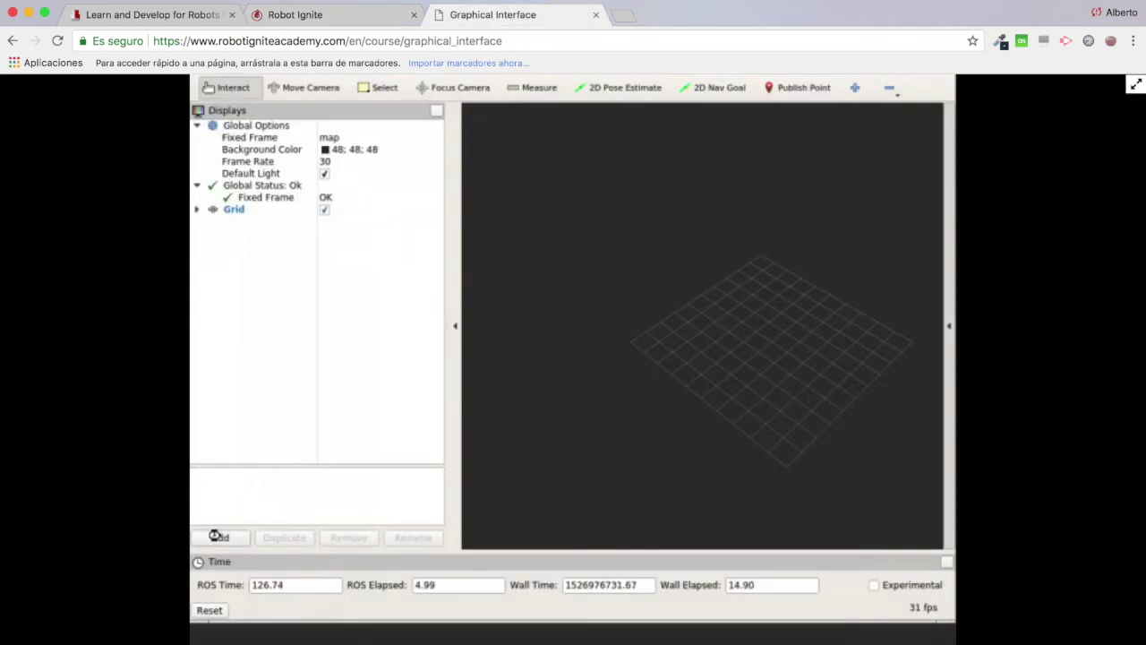
scroll(660, 246, down, 10)
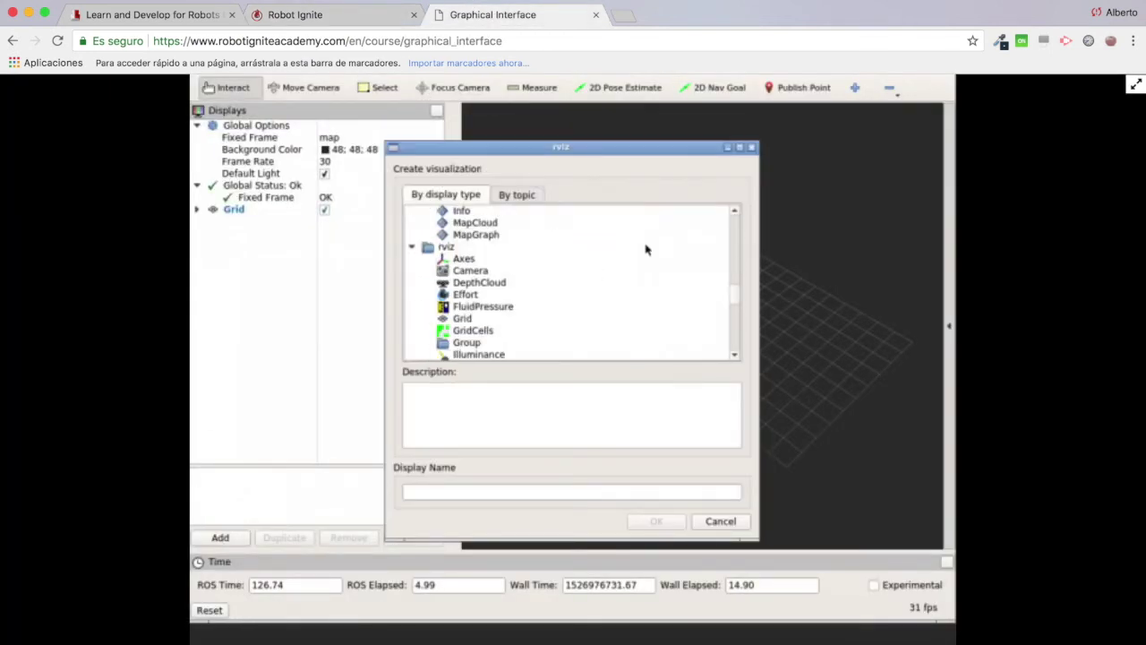
scroll(518, 296, down, 9)
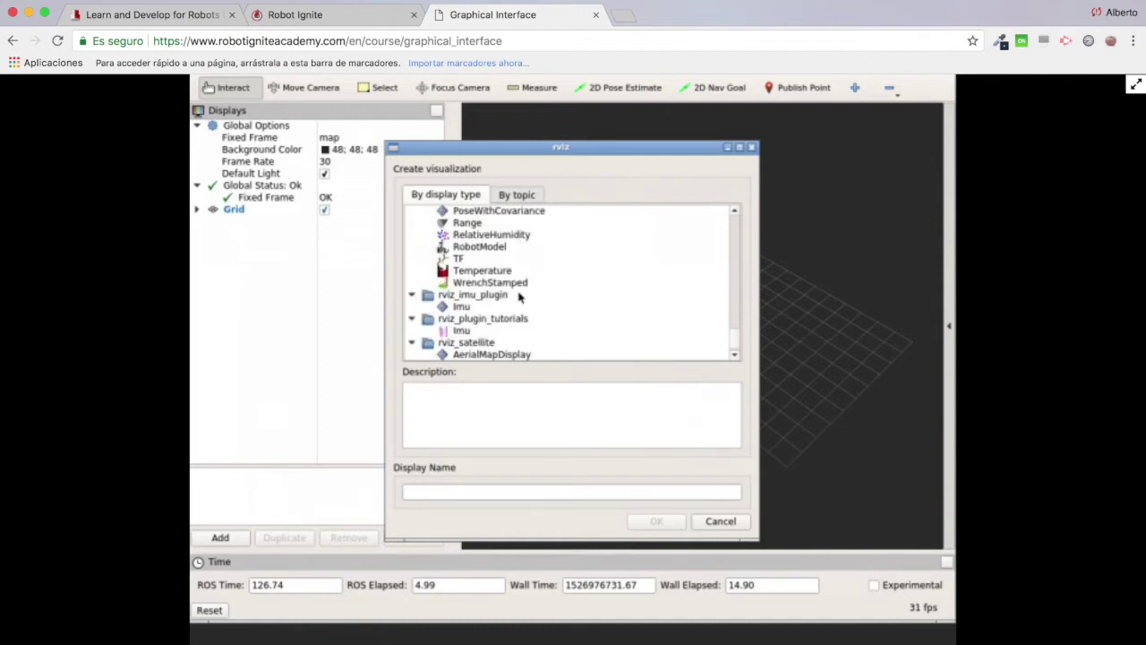
double_click(489, 248)
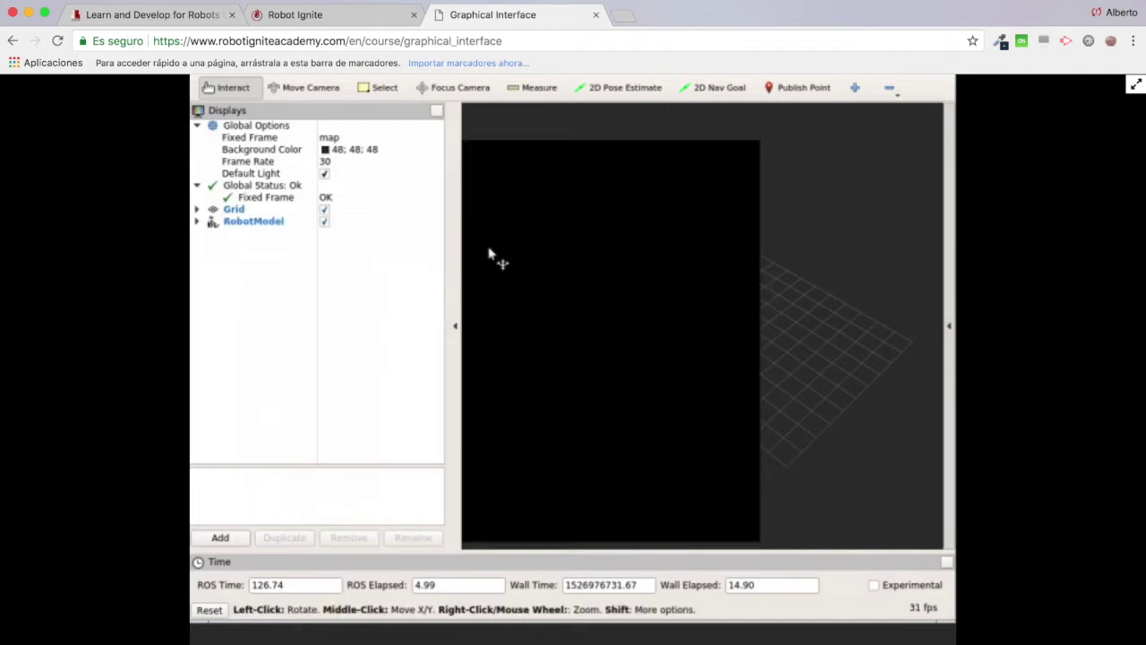
Step: Add a LaserScan display to RViz from the rviz display types
click(220, 538)
scroll(480, 308, down, 1)
scroll(478, 308, down, 15)
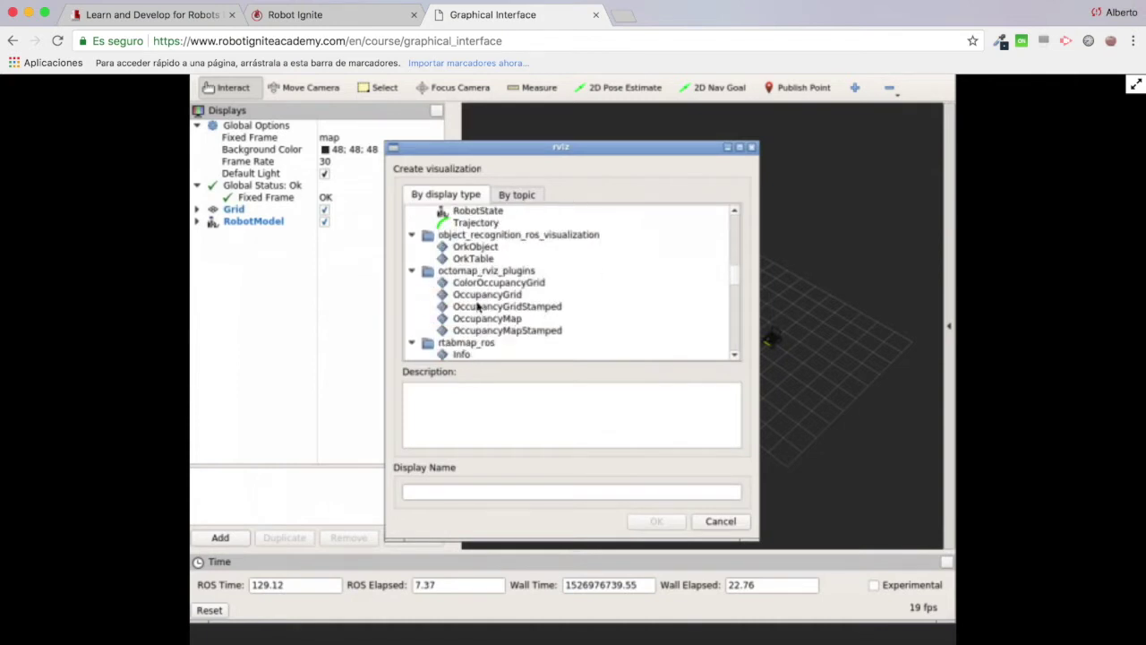
scroll(478, 307, down, 1)
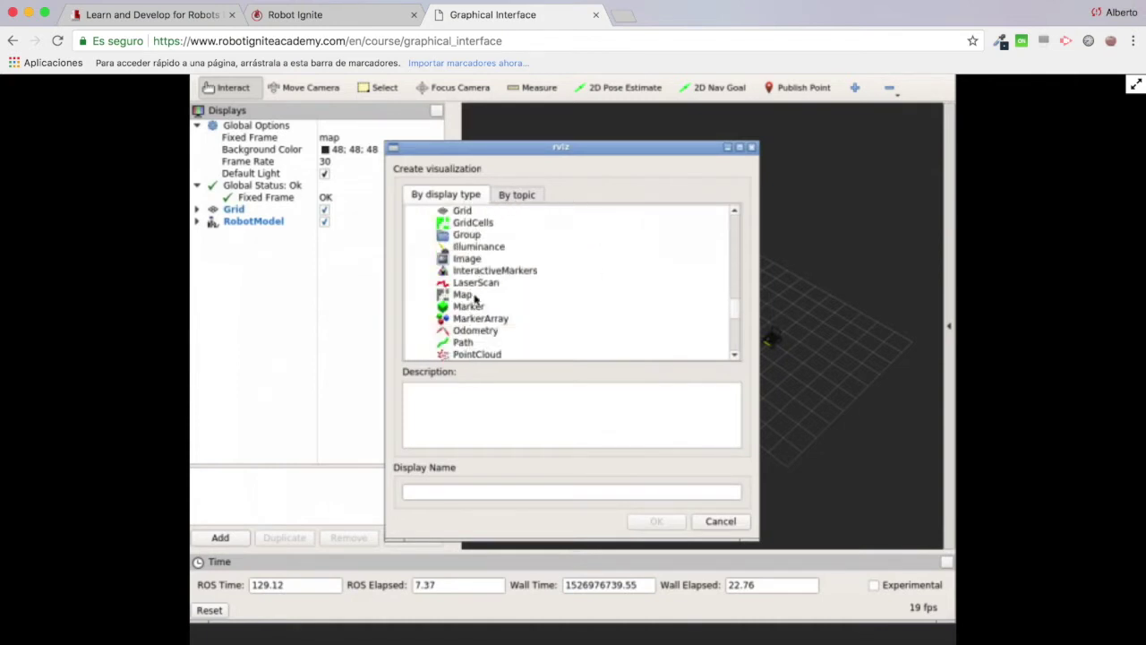
double_click(469, 283)
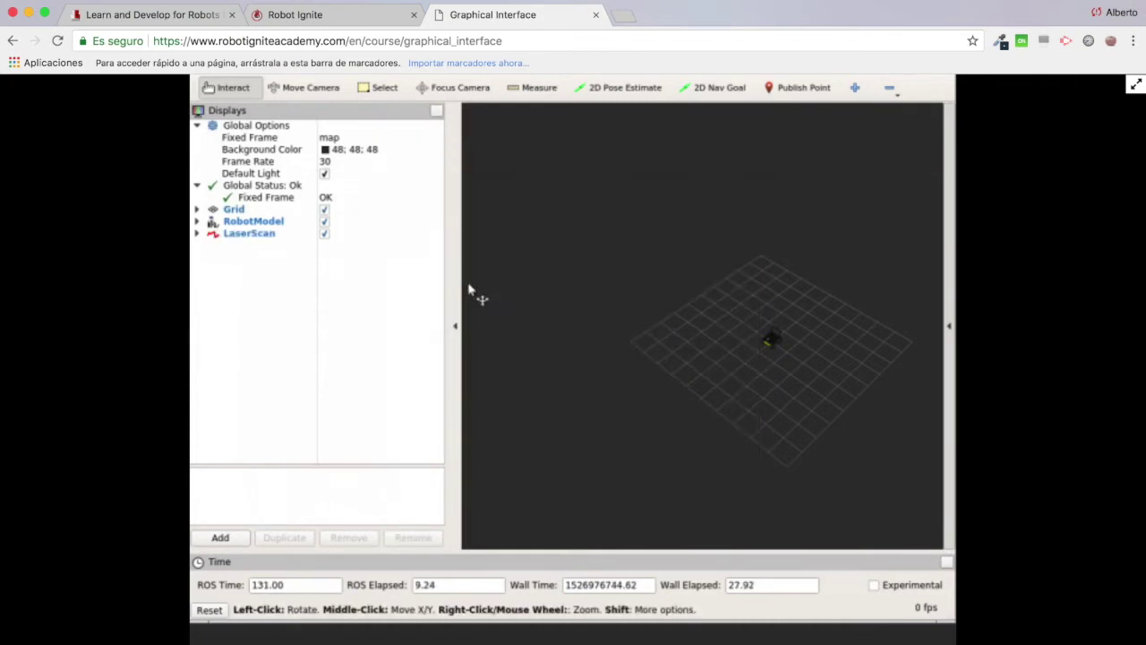
Step: Set the LaserScan display's topic to /scan
click(198, 233)
click(251, 259)
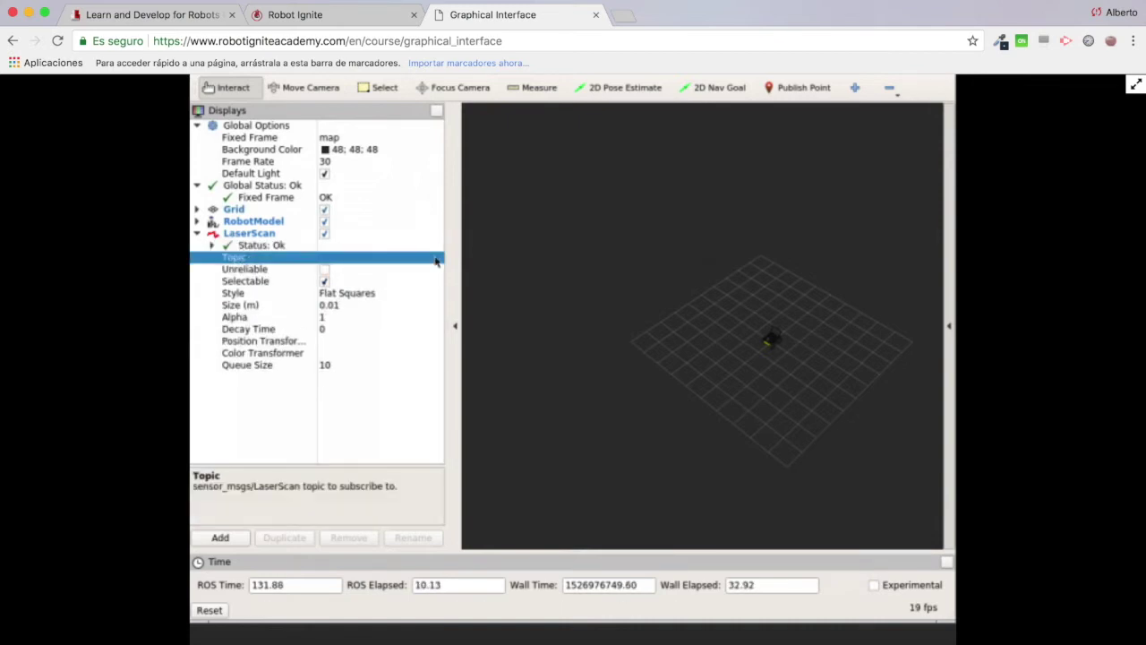
click(336, 258)
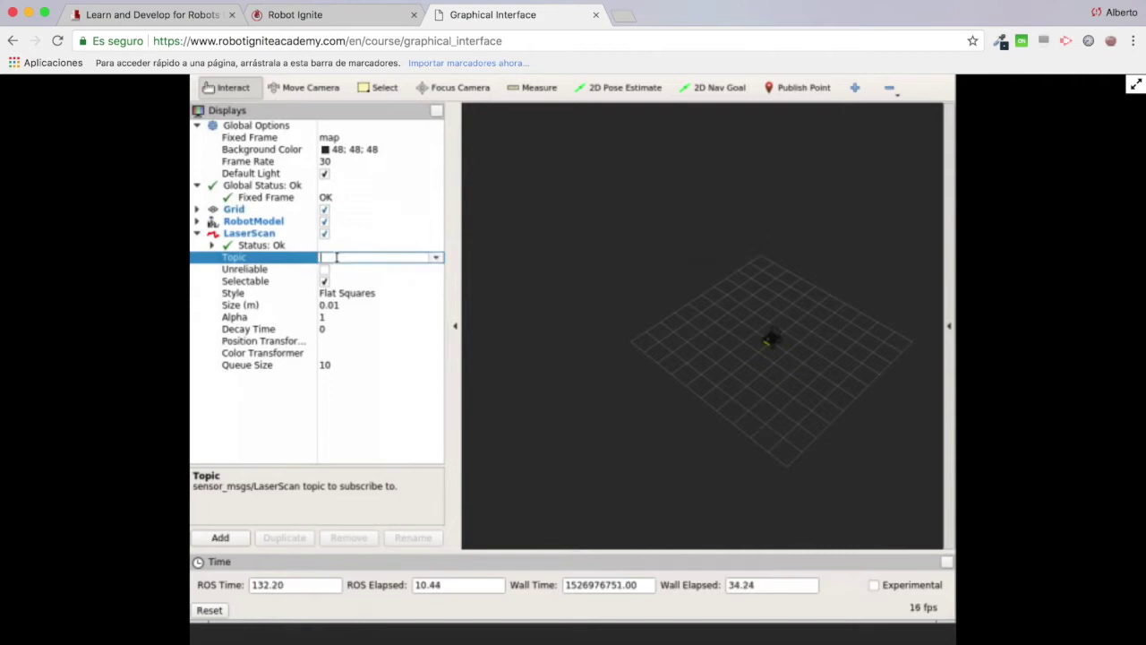
click(436, 259)
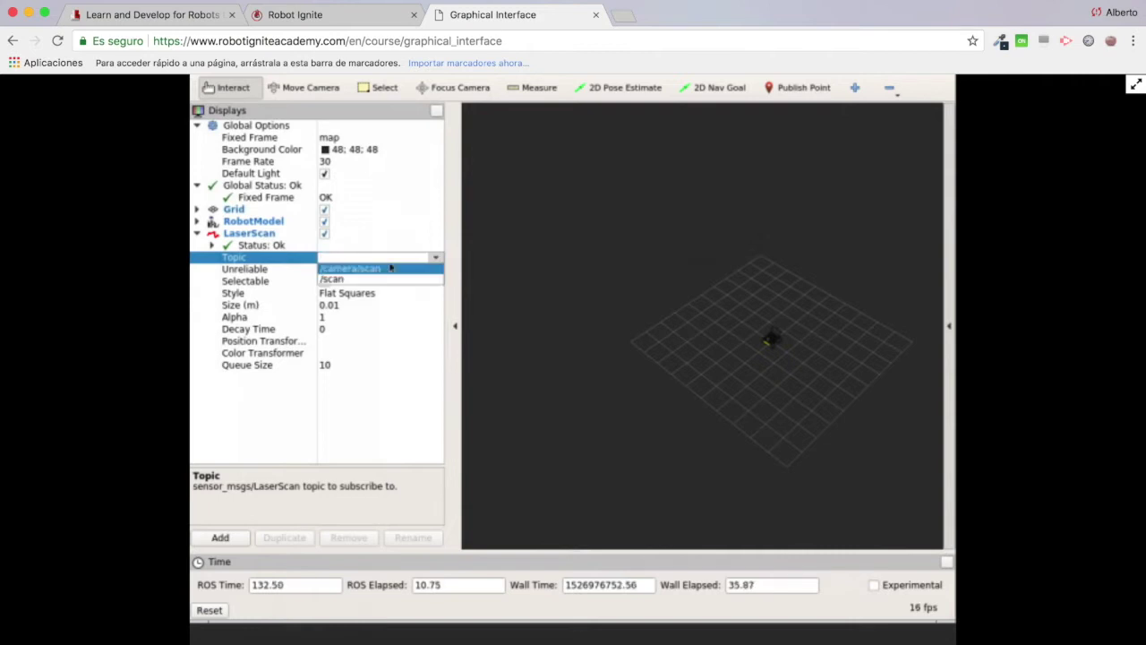
click(346, 280)
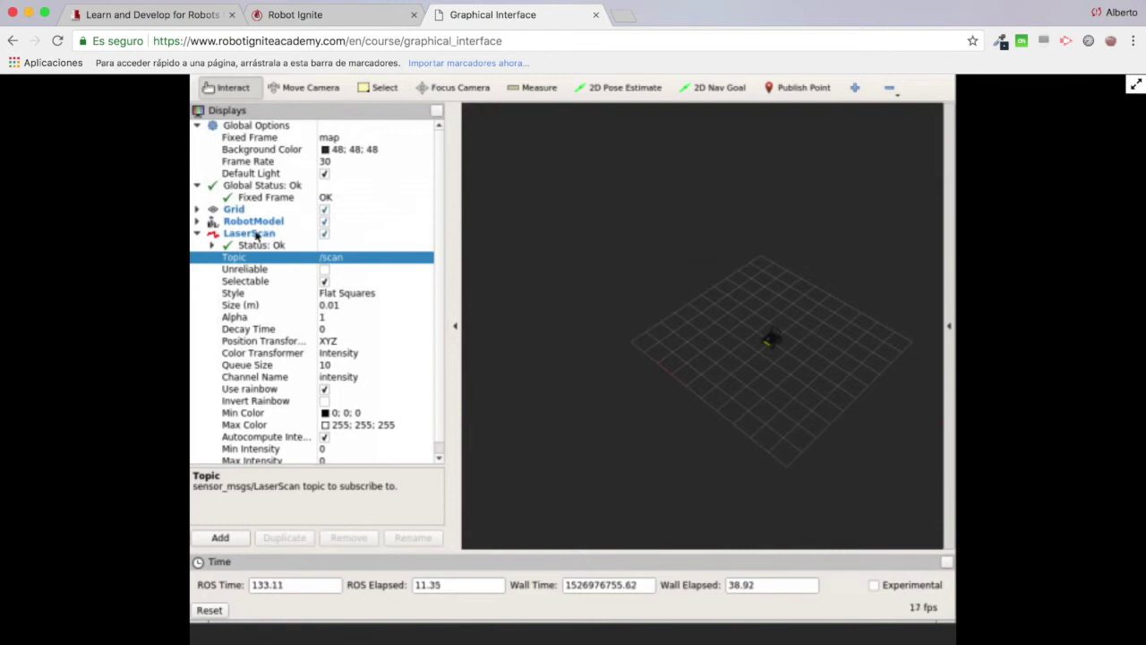
Step: Set the LaserScan point size to 0.1 m and collapse its properties
click(342, 307)
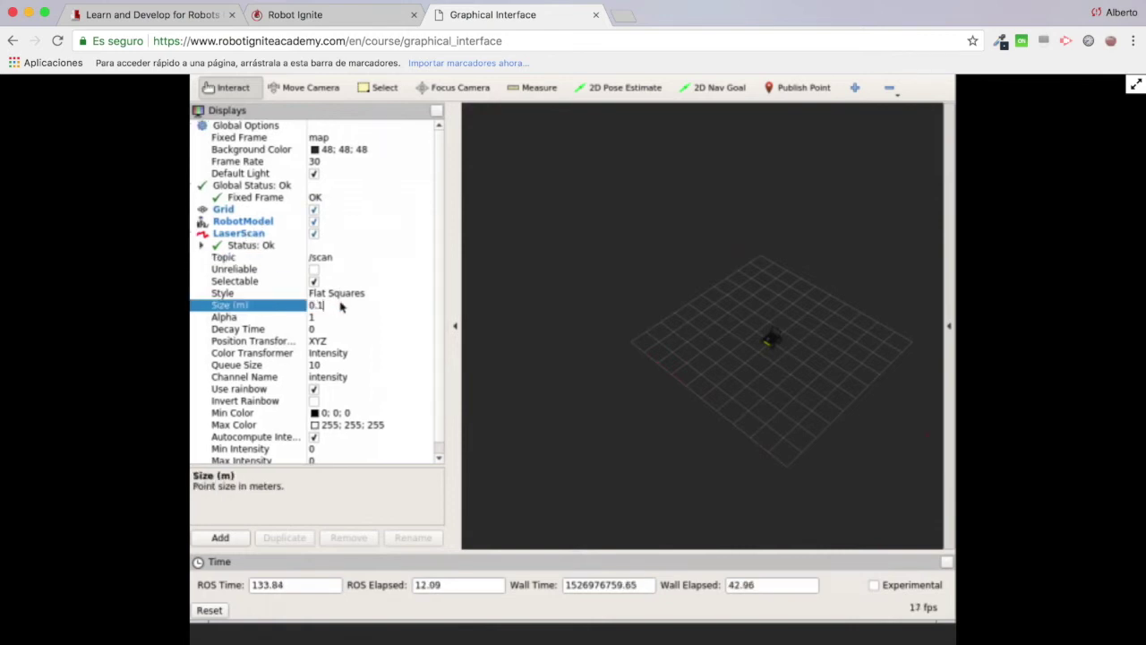
key(Return)
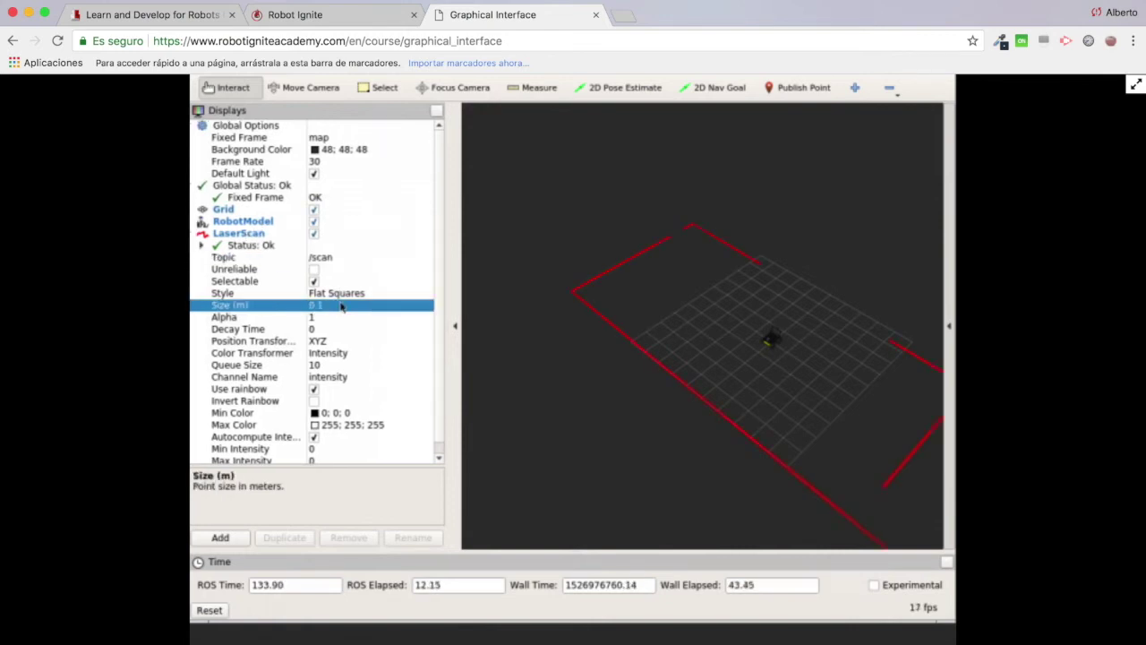
click(231, 235)
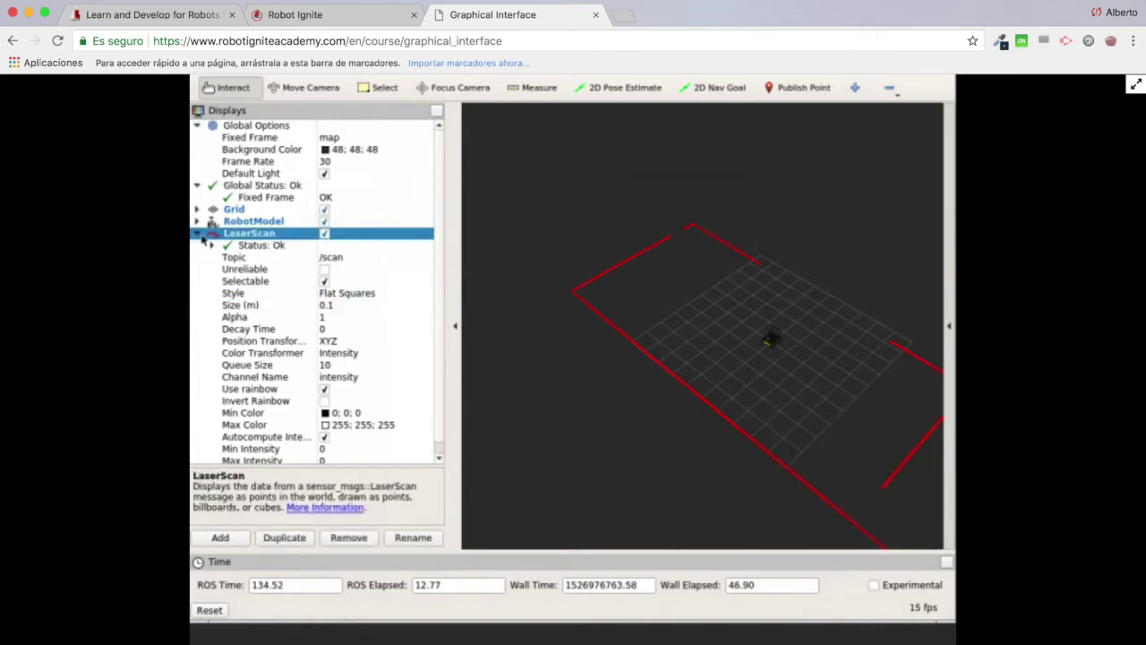
click(201, 235)
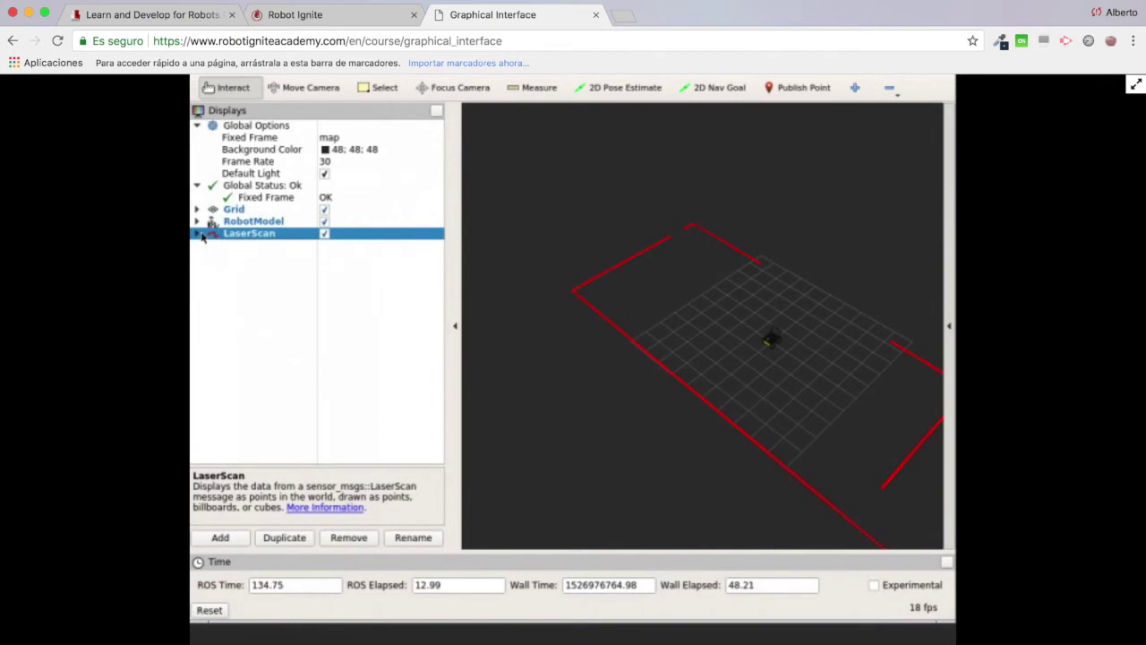
Step: Add a Map display from the rviz display types and duplicate it to get a second Map display
click(220, 539)
scroll(456, 306, down, 10)
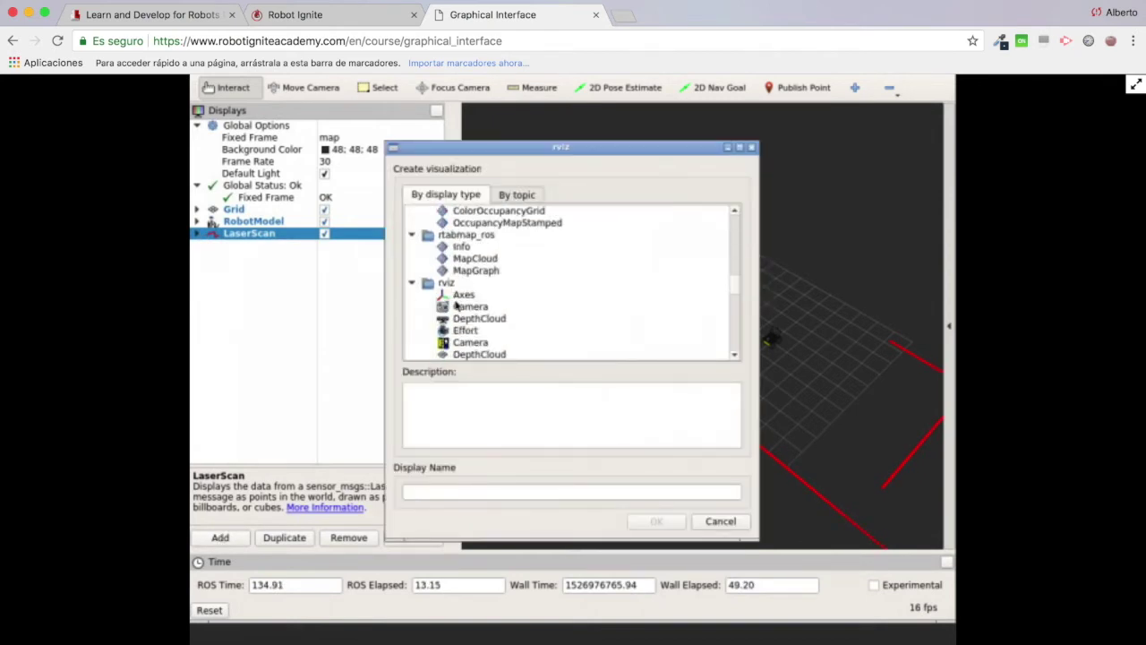
scroll(455, 306, down, 2)
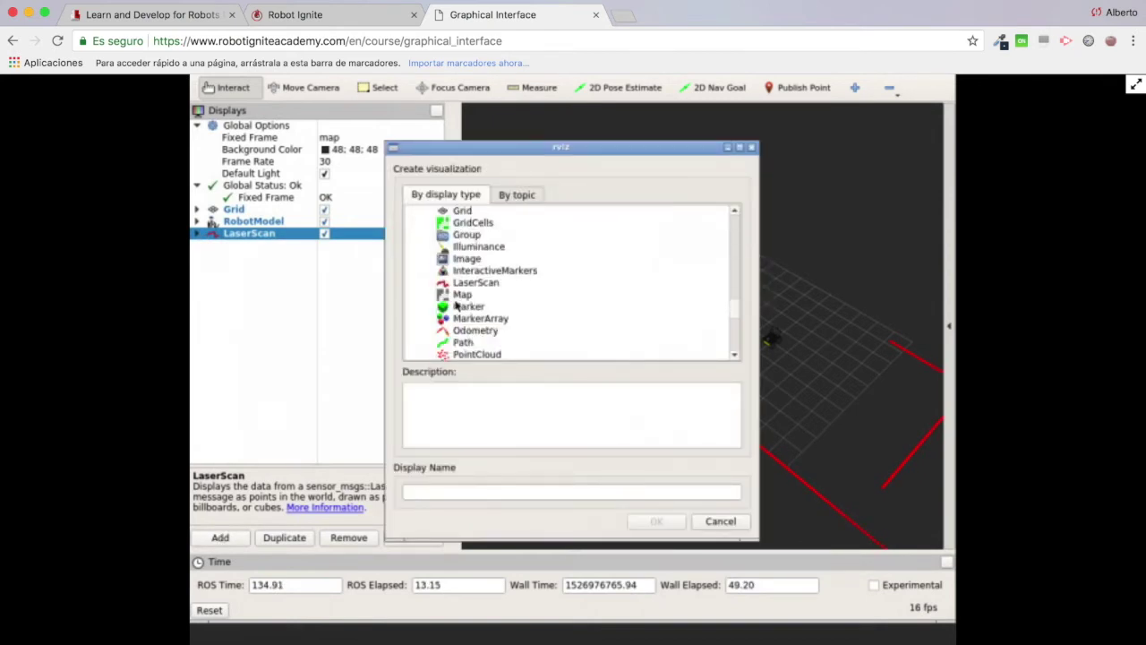
scroll(456, 306, down, 3)
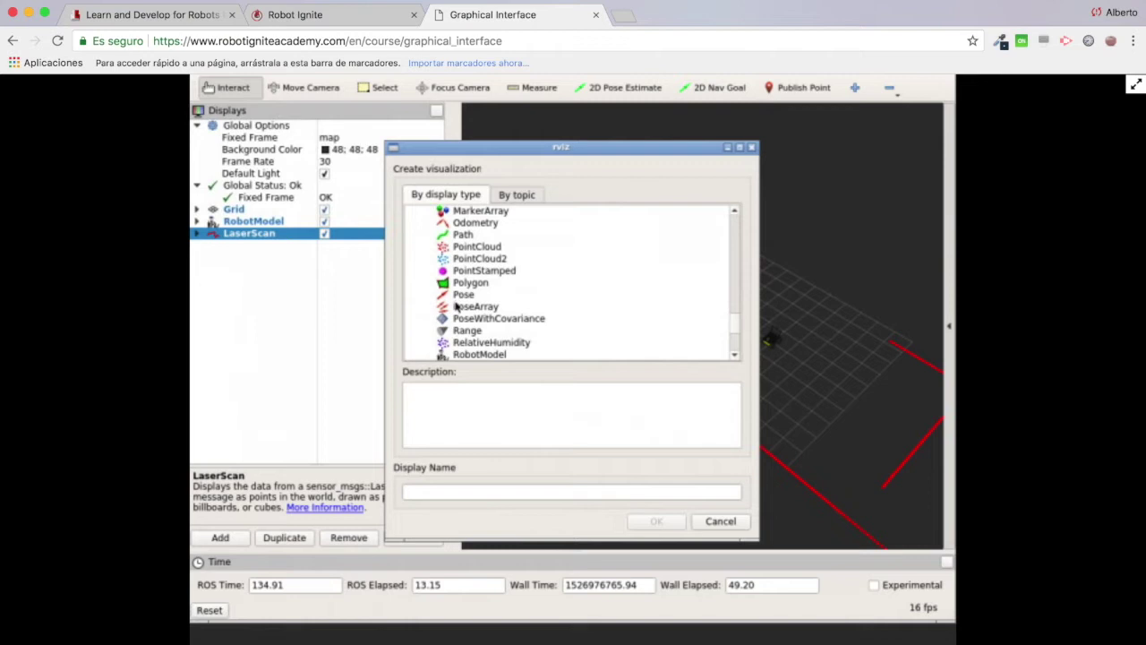
scroll(456, 305, up, 2)
double_click(471, 258)
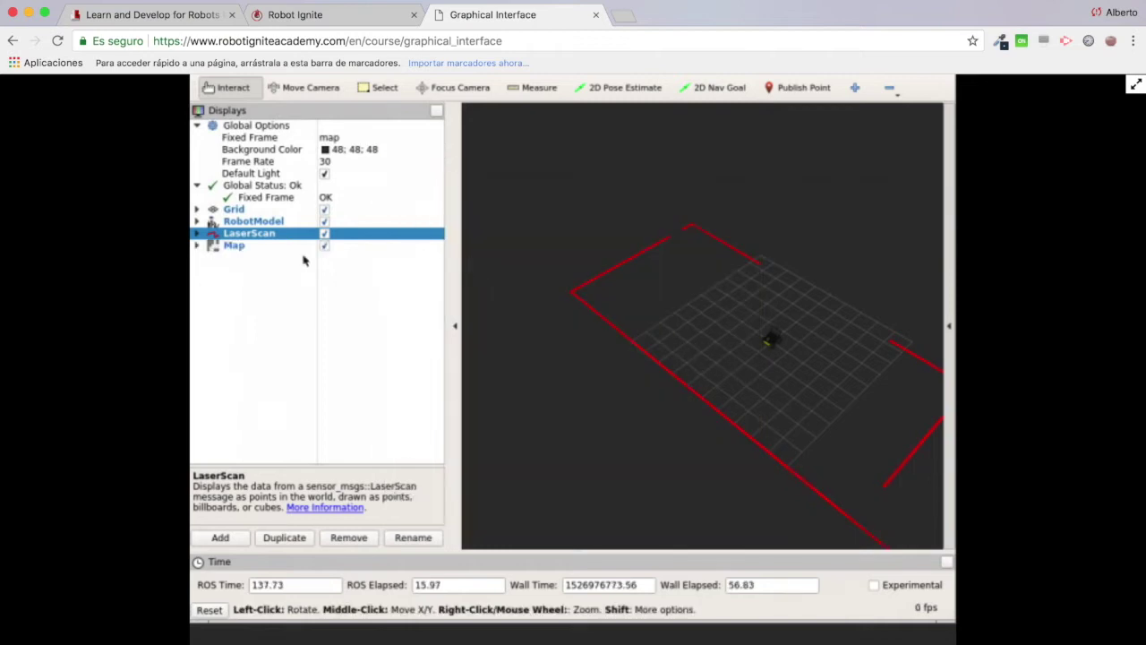
click(235, 251)
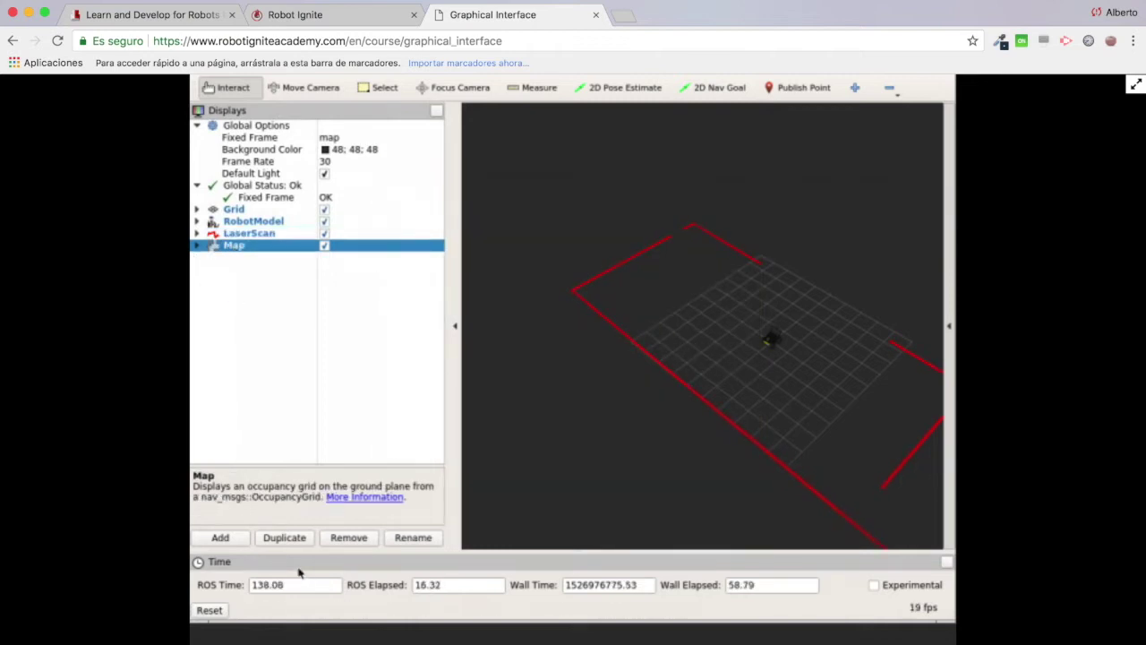
click(284, 538)
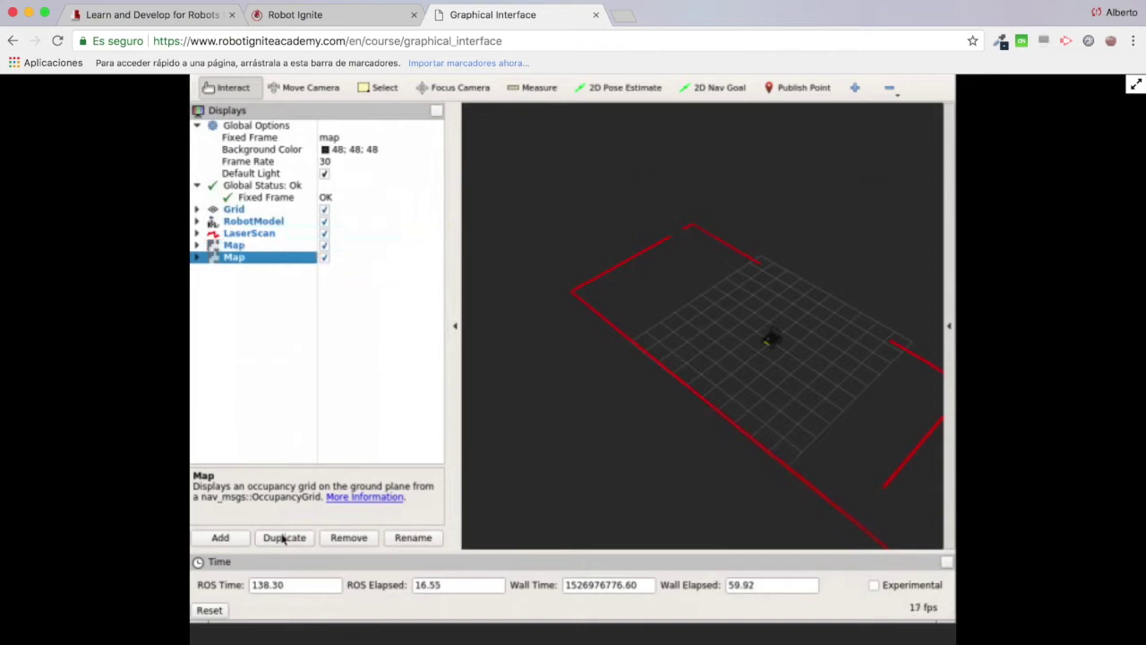
Step: Set the first Map display's topic to /move_base/global_costmap/costmap and collapse its properties
click(196, 246)
click(261, 259)
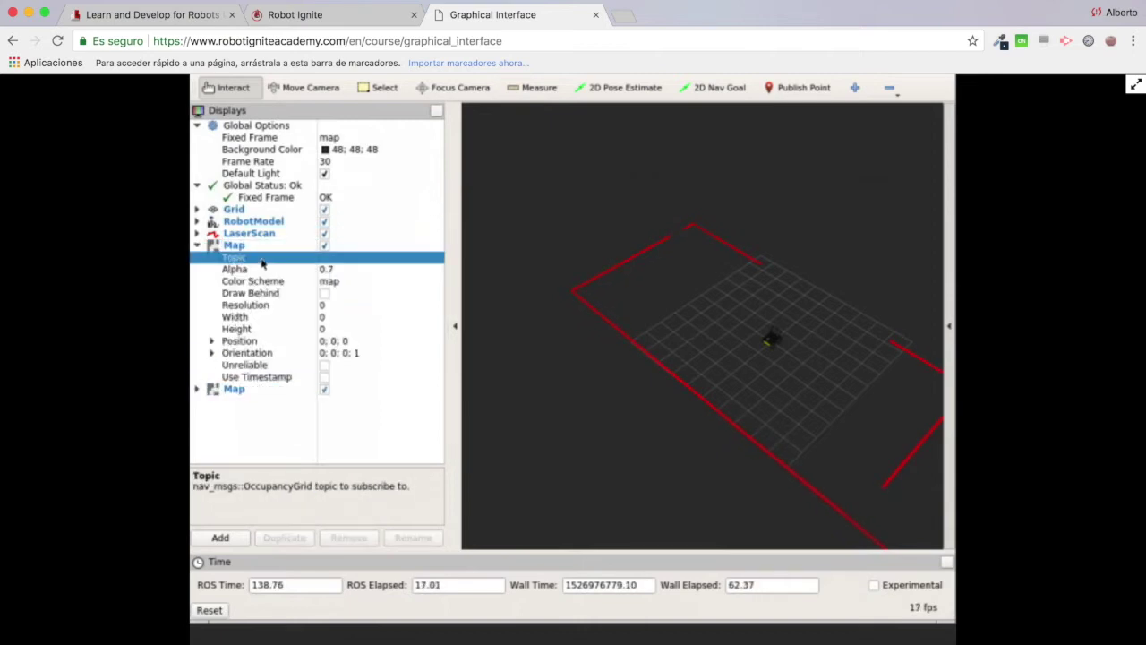
click(399, 261)
click(436, 258)
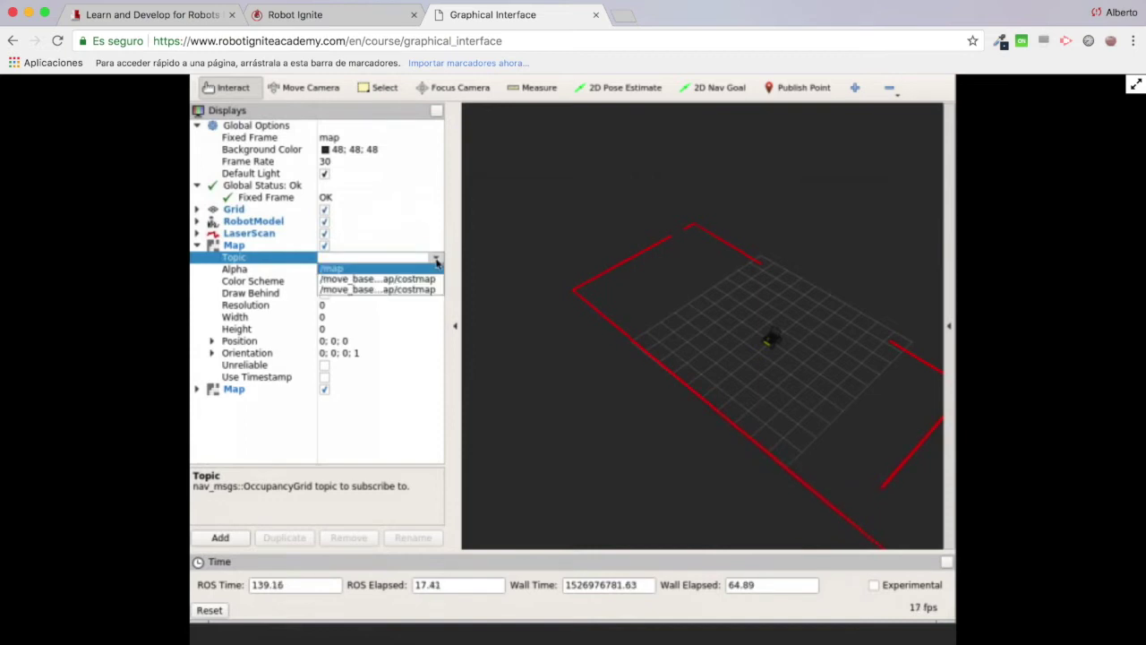
click(378, 280)
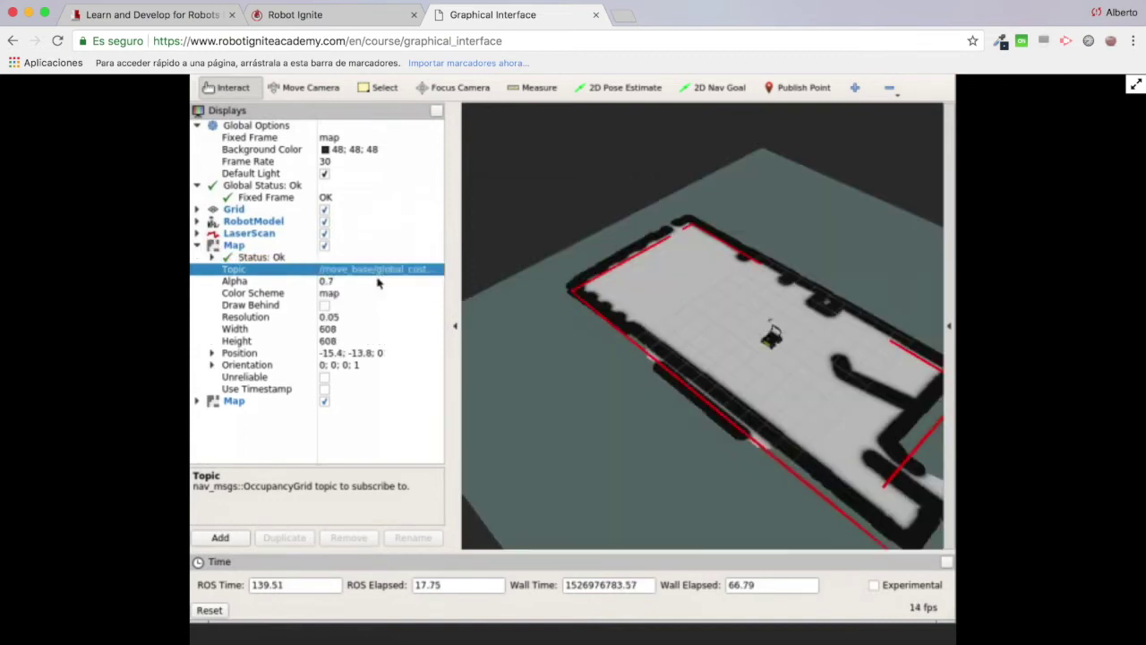
click(348, 293)
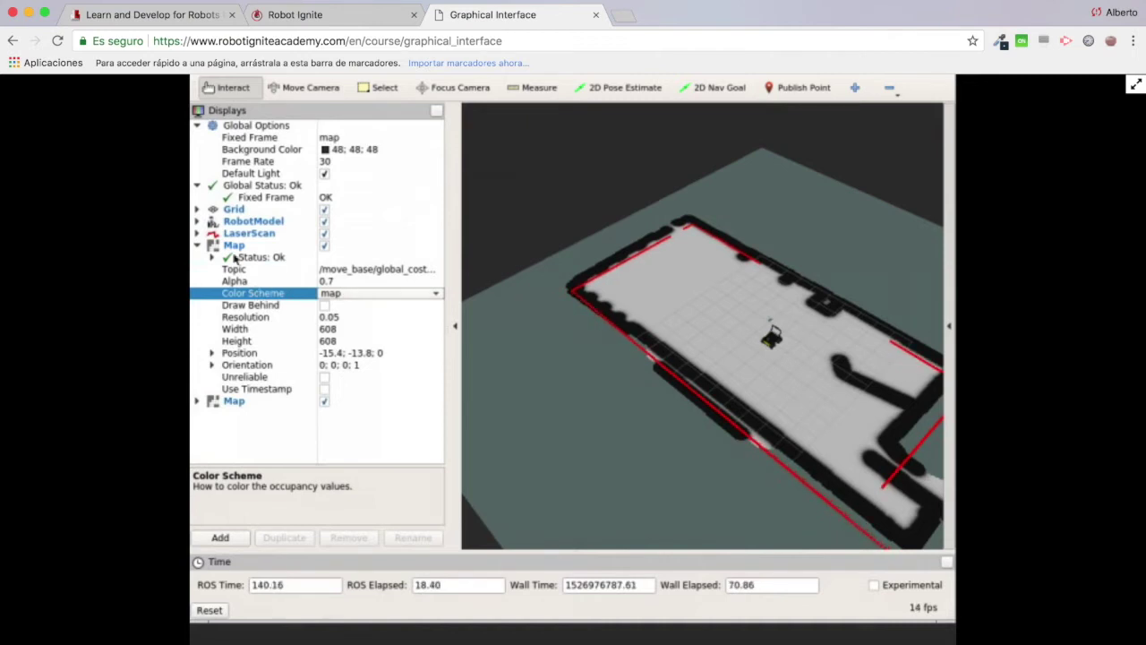
click(197, 246)
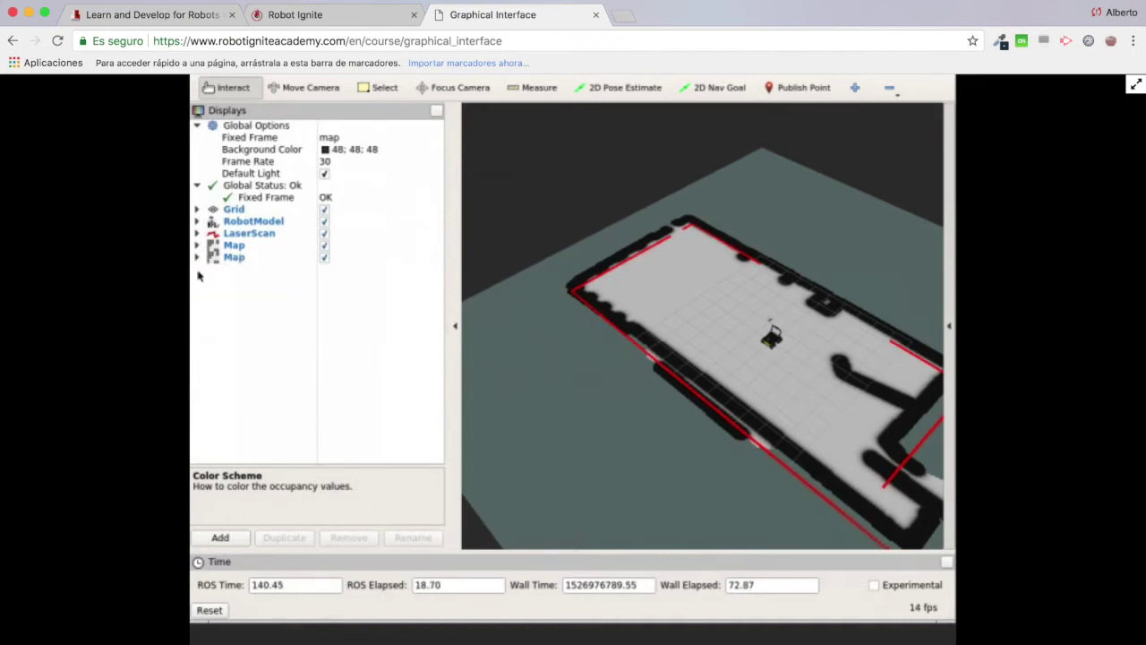
Step: Set the second Map display's color scheme to costmap
click(197, 257)
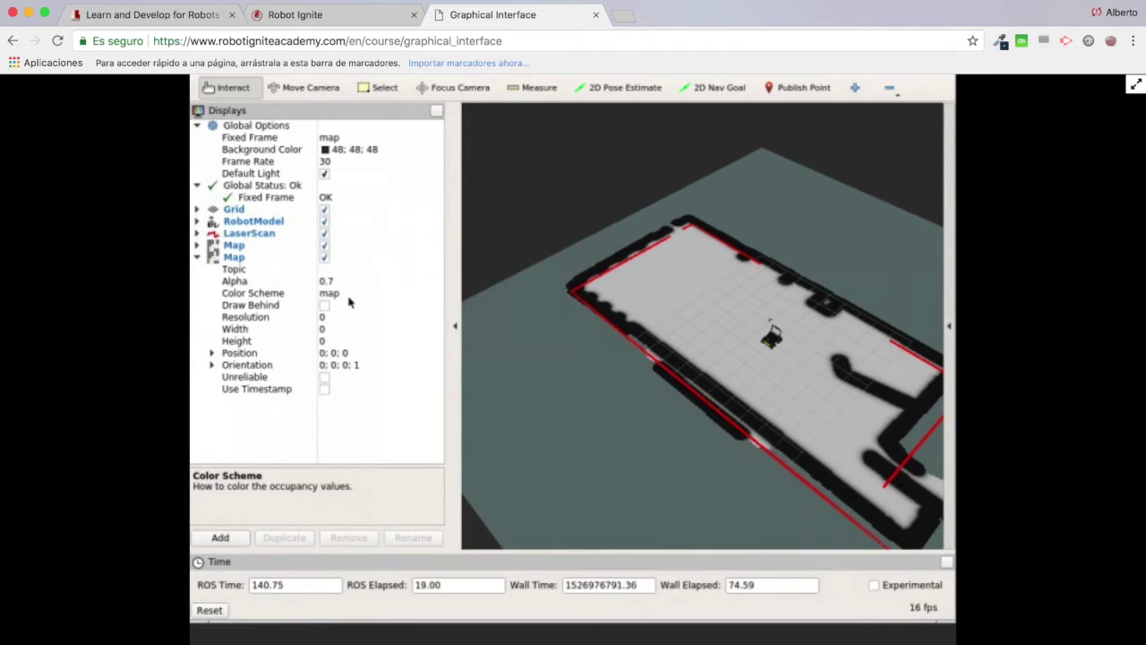
click(338, 295)
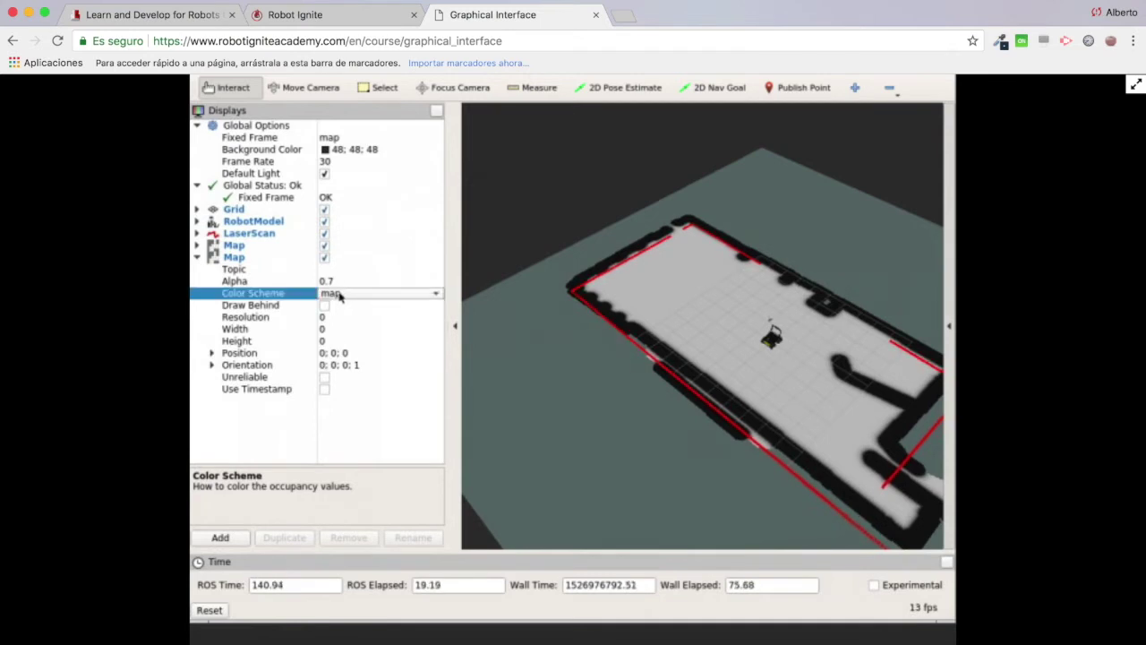
click(438, 295)
click(351, 318)
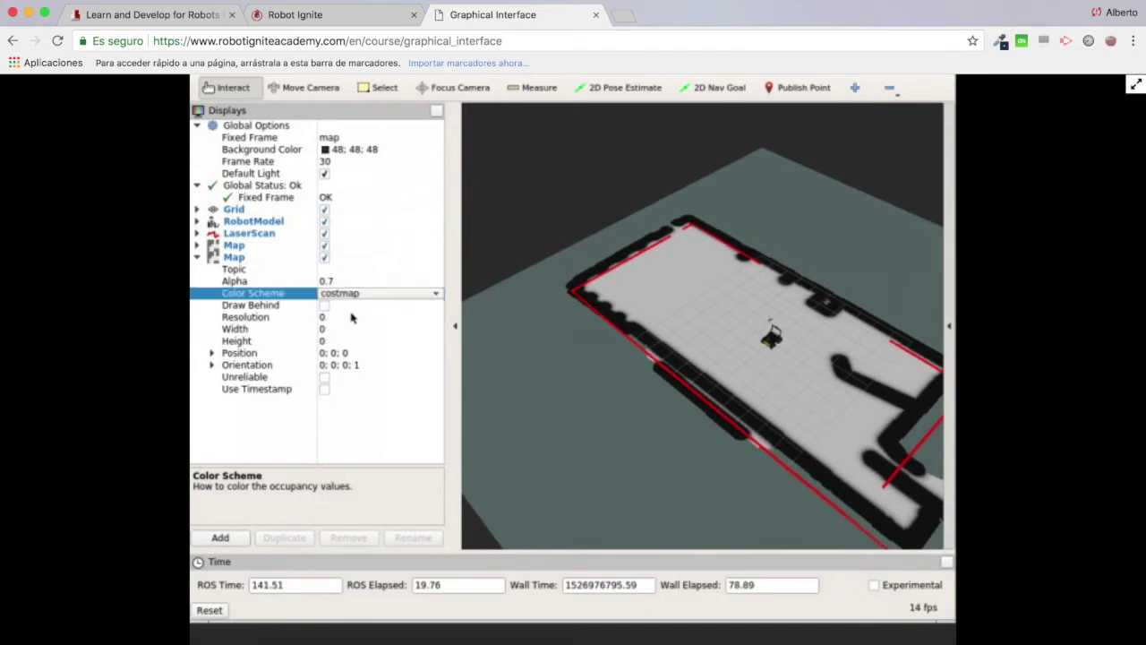
Step: Set the second Map display's topic to /move_base/local_costmap/costmap and collapse its properties
click(339, 269)
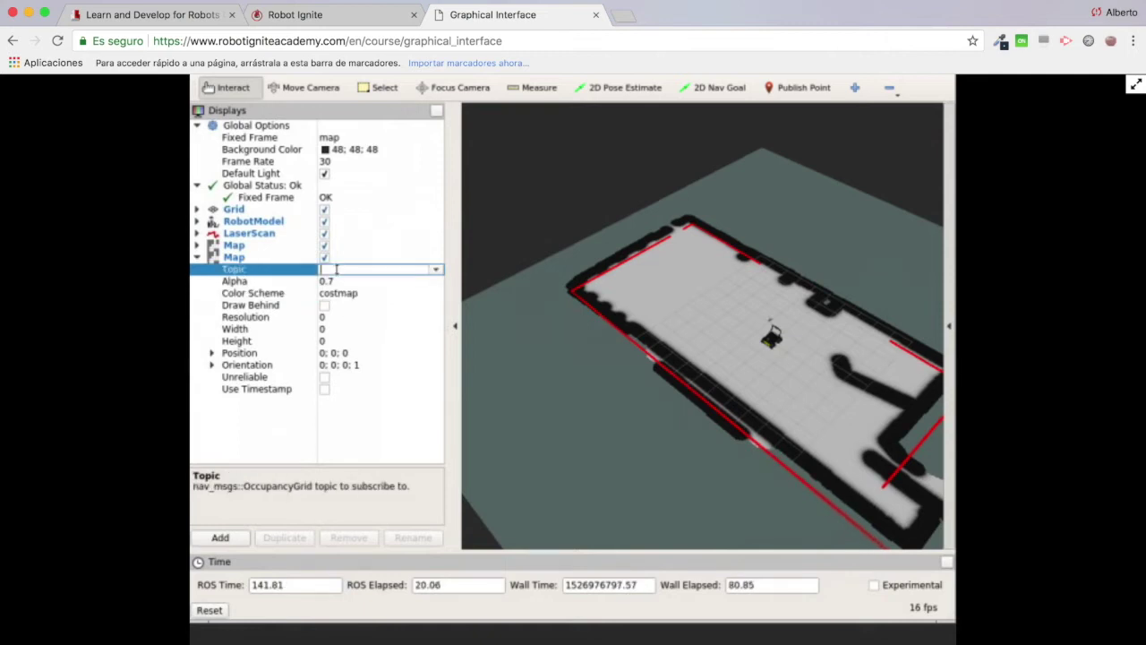
click(433, 270)
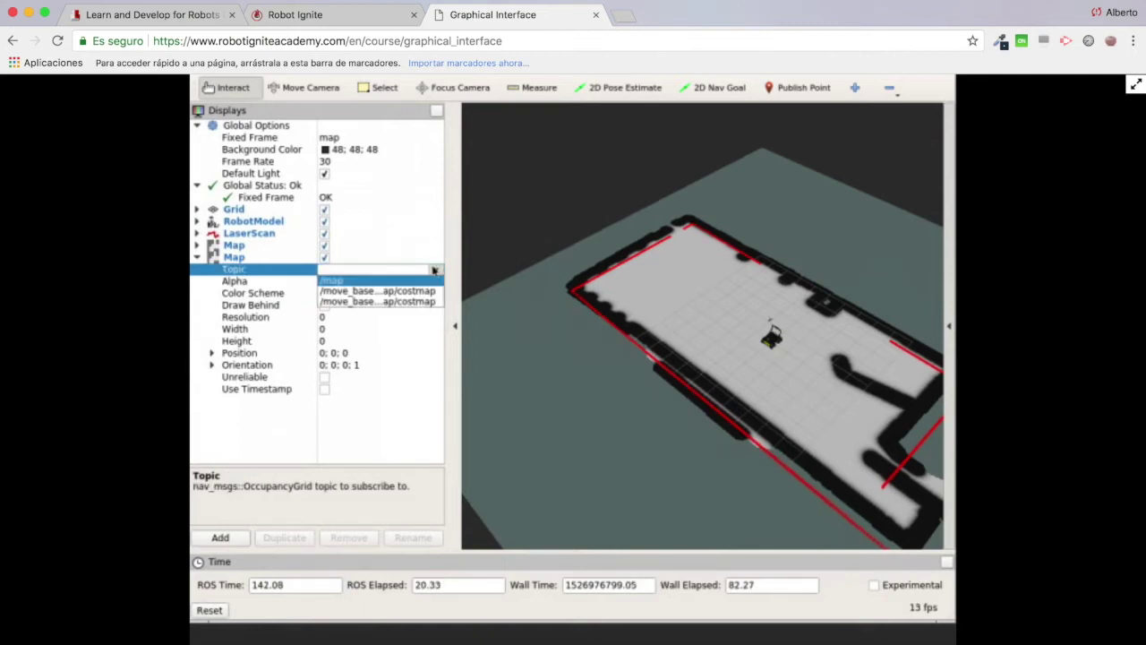
click(372, 303)
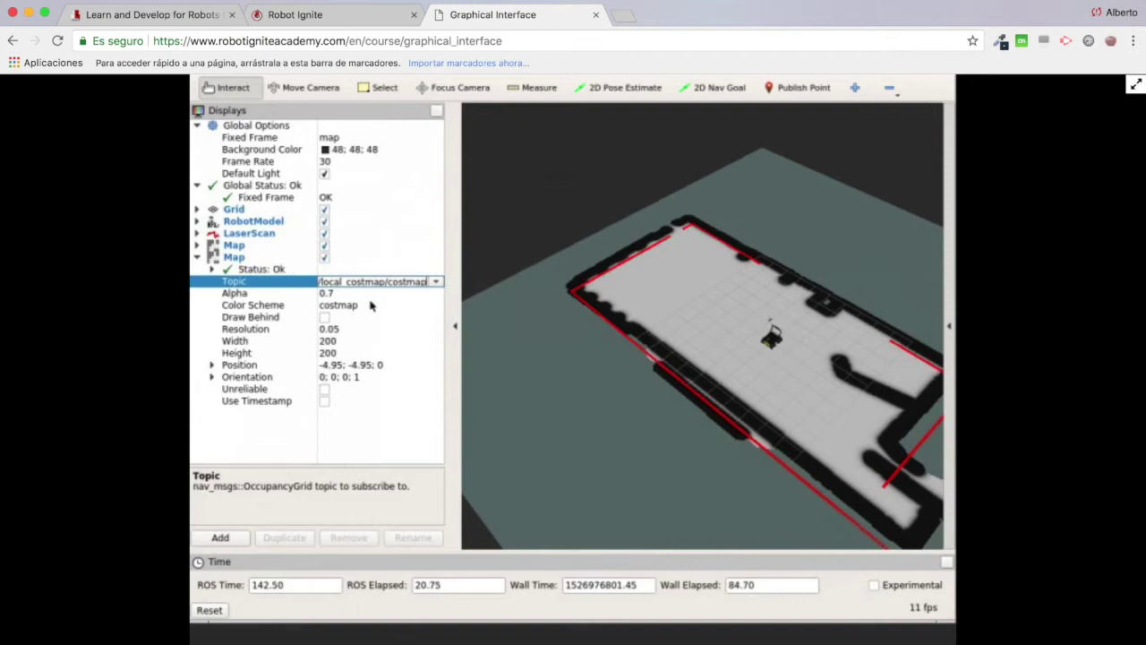
key(Return)
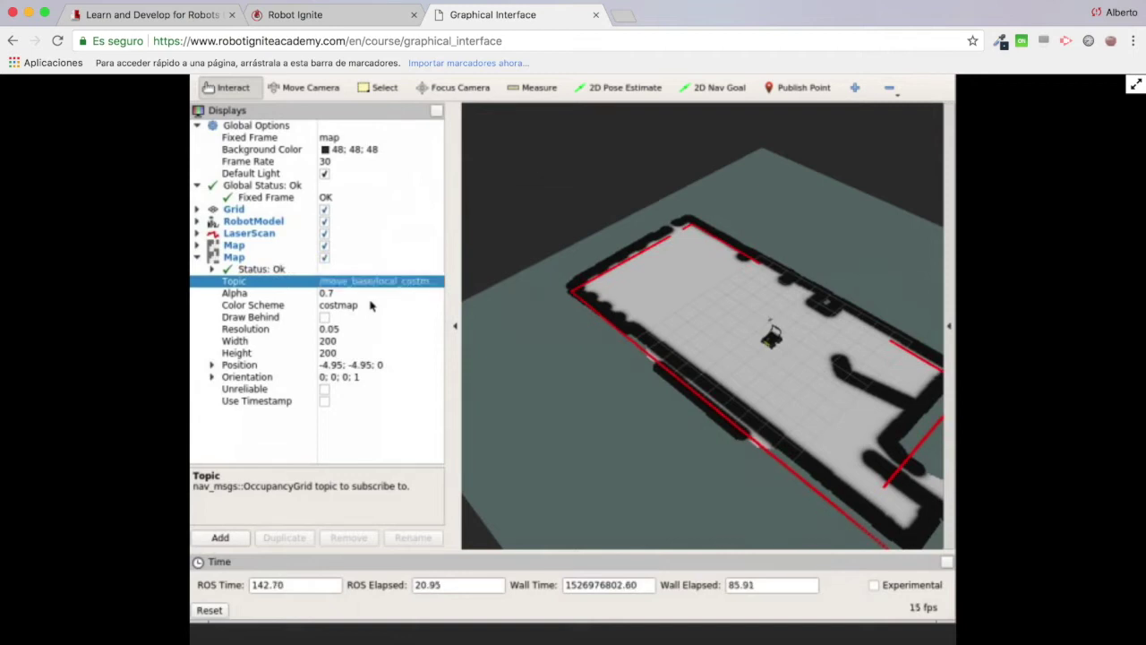
click(199, 257)
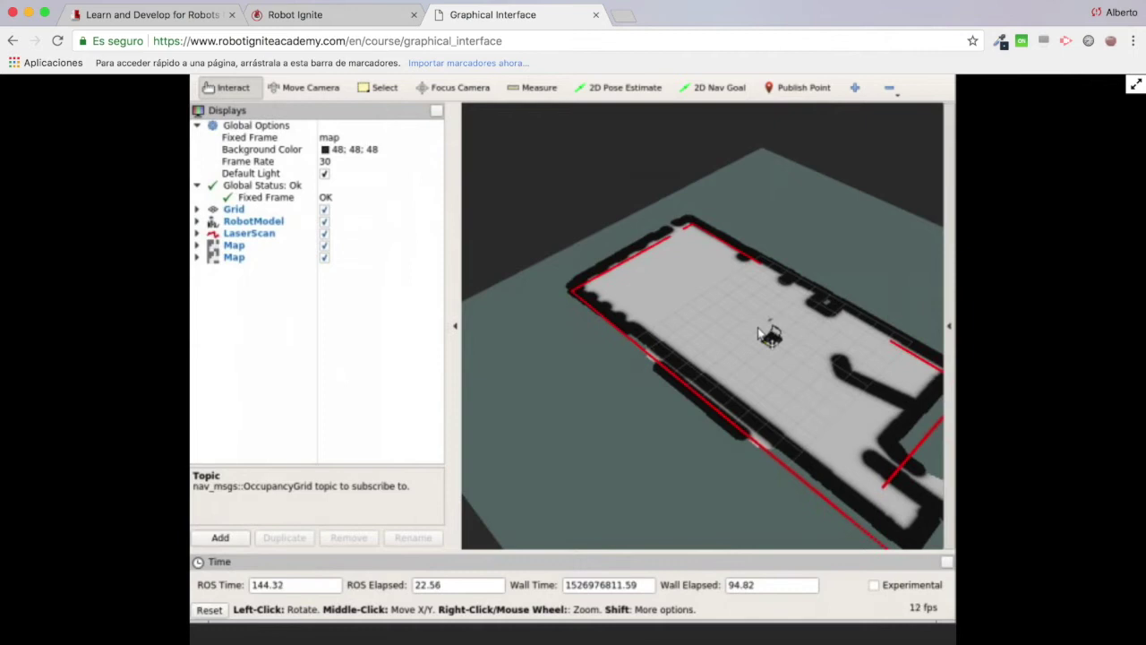
Step: Switch to the Robot Ignite course page and launch the Husky keyboard teleoperation with roslaunch in WebShell #3
click(311, 16)
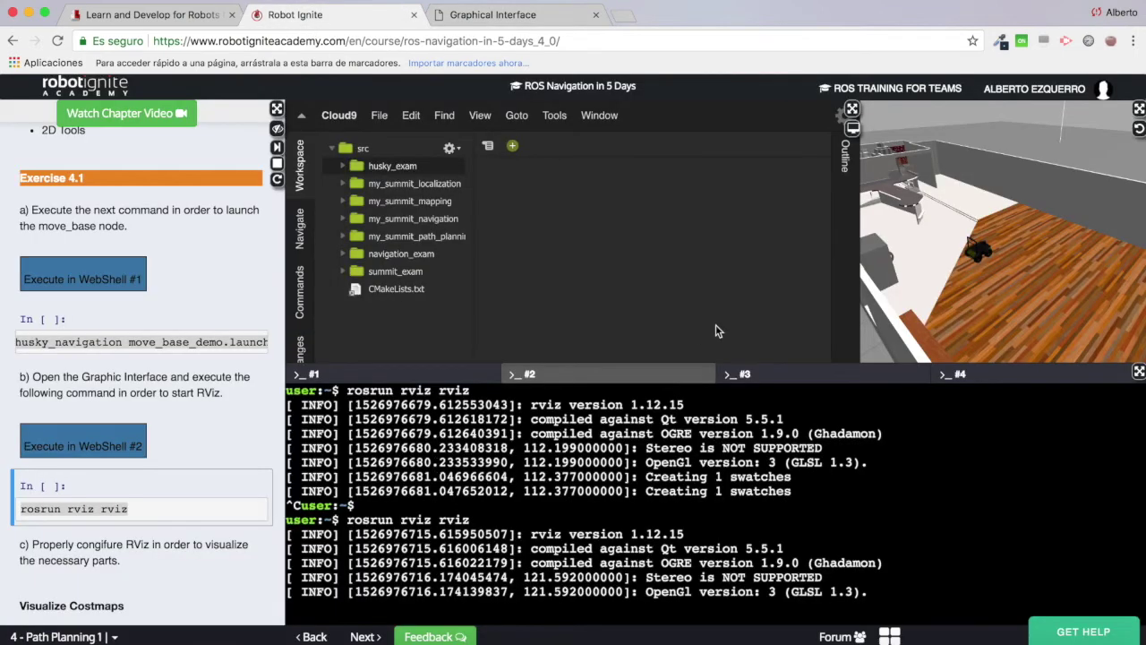
click(766, 376)
key(Return)
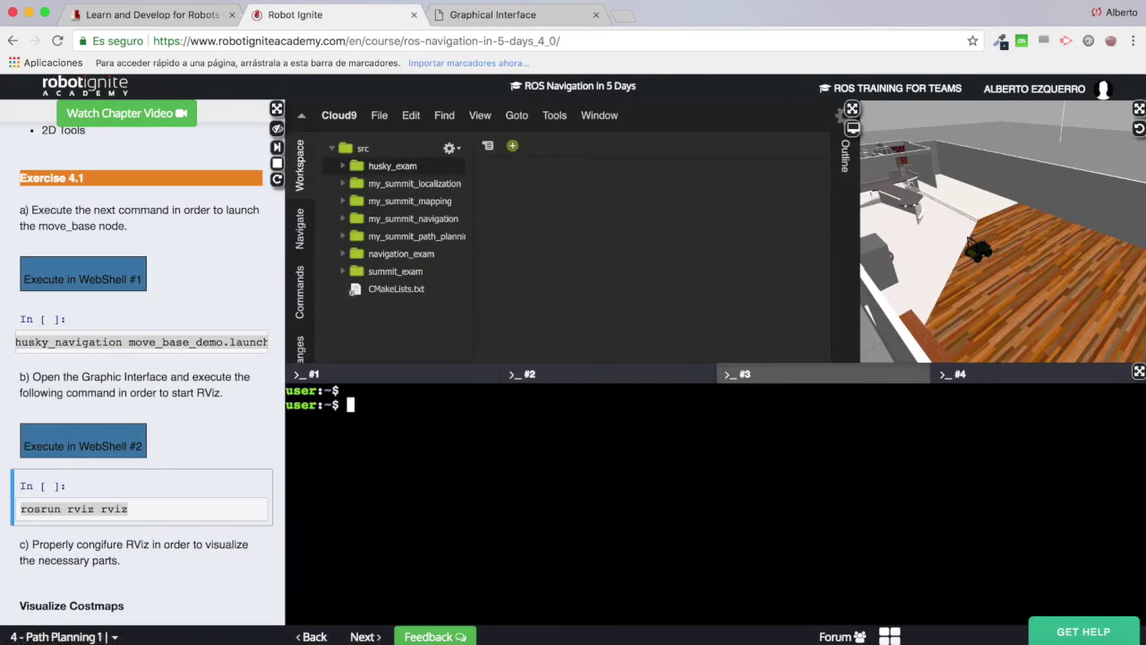
text(roslaunch husky_)
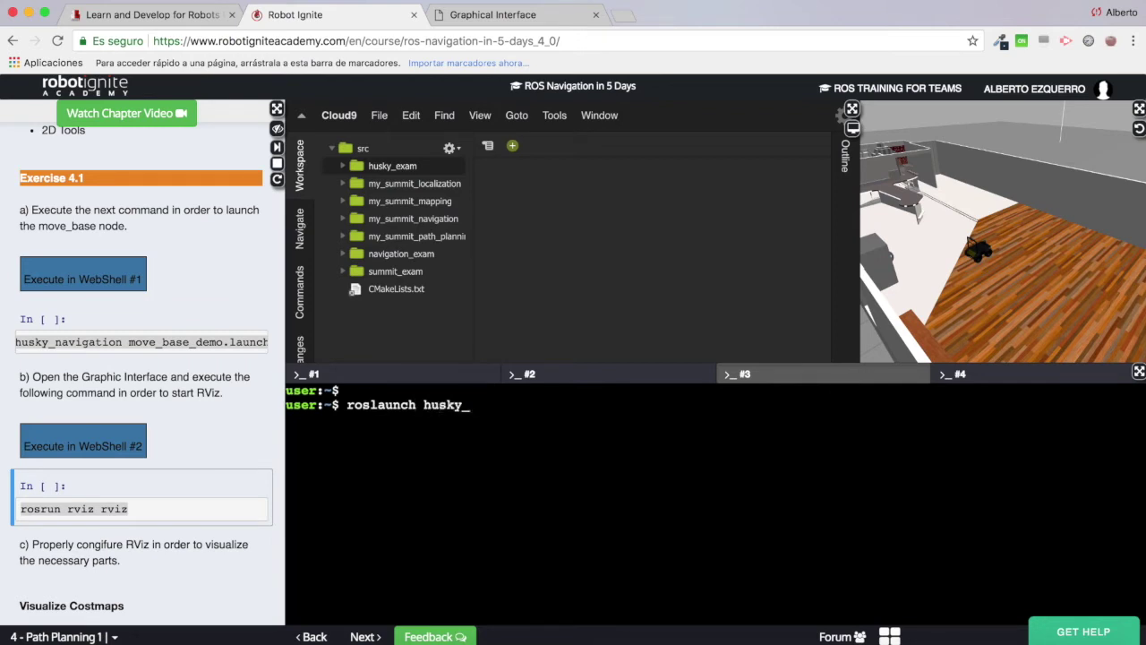
text(tel)
key(BackSpace)
key(BackSpace)
key(BackSpace)
text(la)
key(Tab)
text(key)
key(Tab)
key(Return)
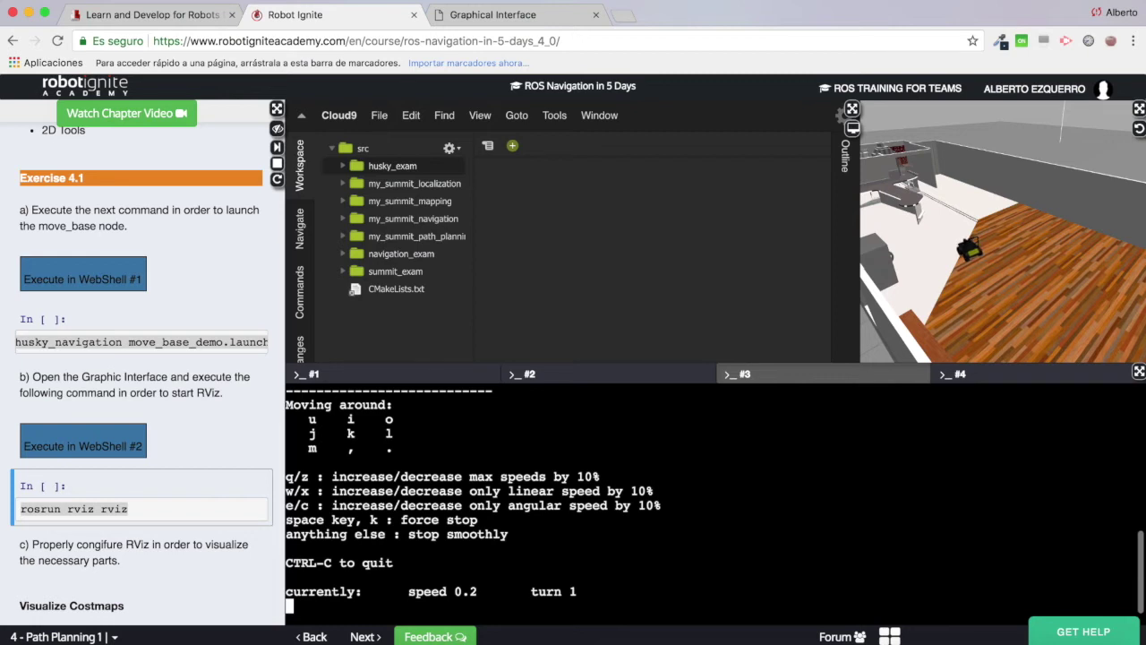
Step: Raise the teleoperation's maximum speeds in 10% increments to about 0.57 linear and 2.85 turn
key(q)
key(q)
key(q)
key(q)
key(q)
key(q)
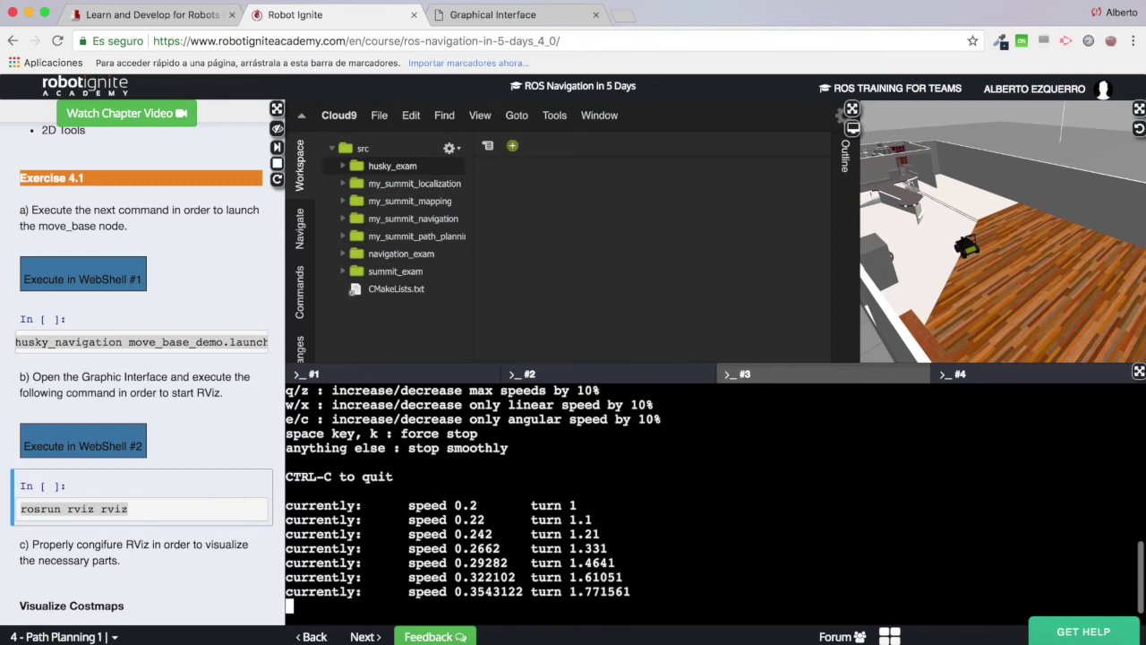
key(q)
key(q)
key(q)
key(q)
key(q)
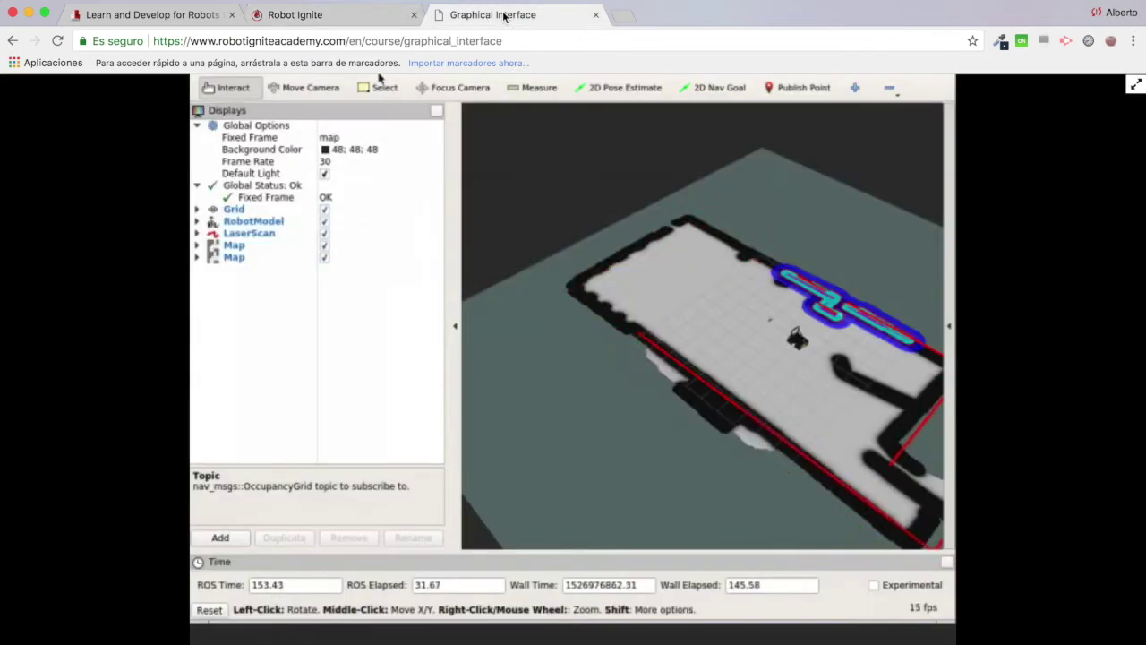
Step: Check the costmaps around the robot in RViz and the Visualize Costmaps instructions in the exercise notes
click(504, 15)
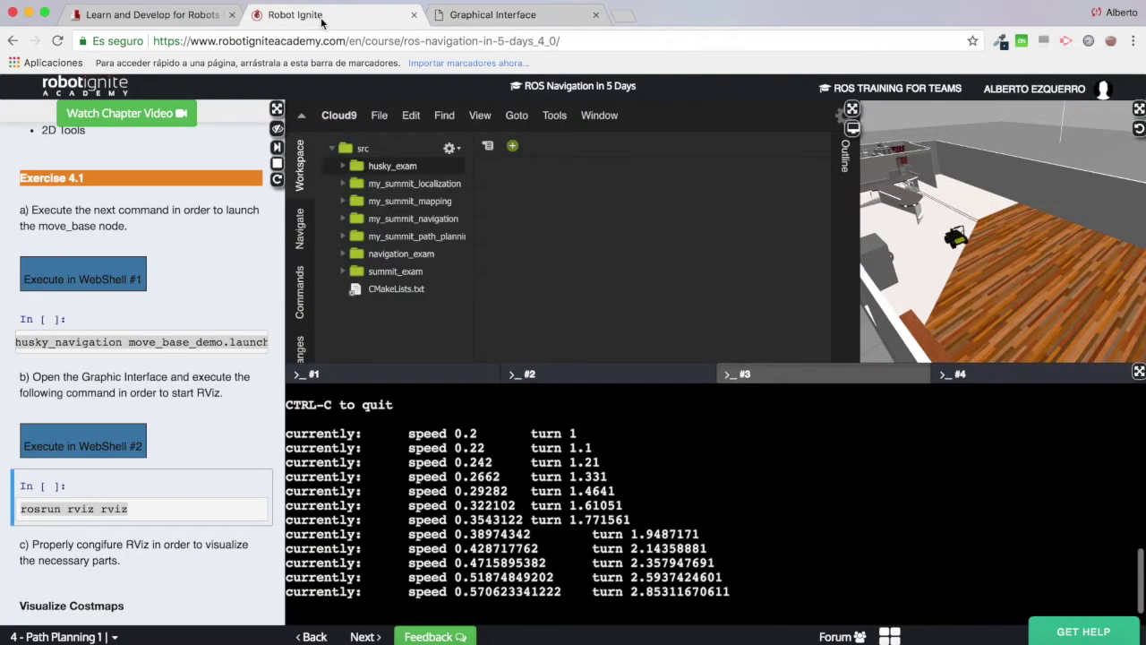
click(321, 20)
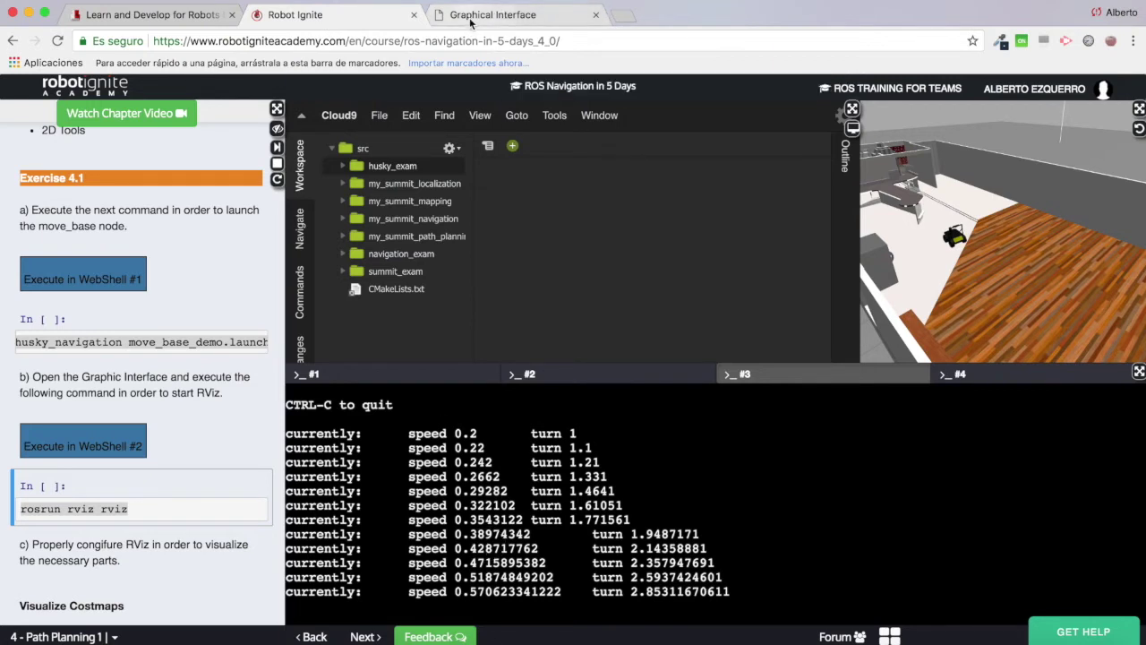
scroll(184, 213, down, 5)
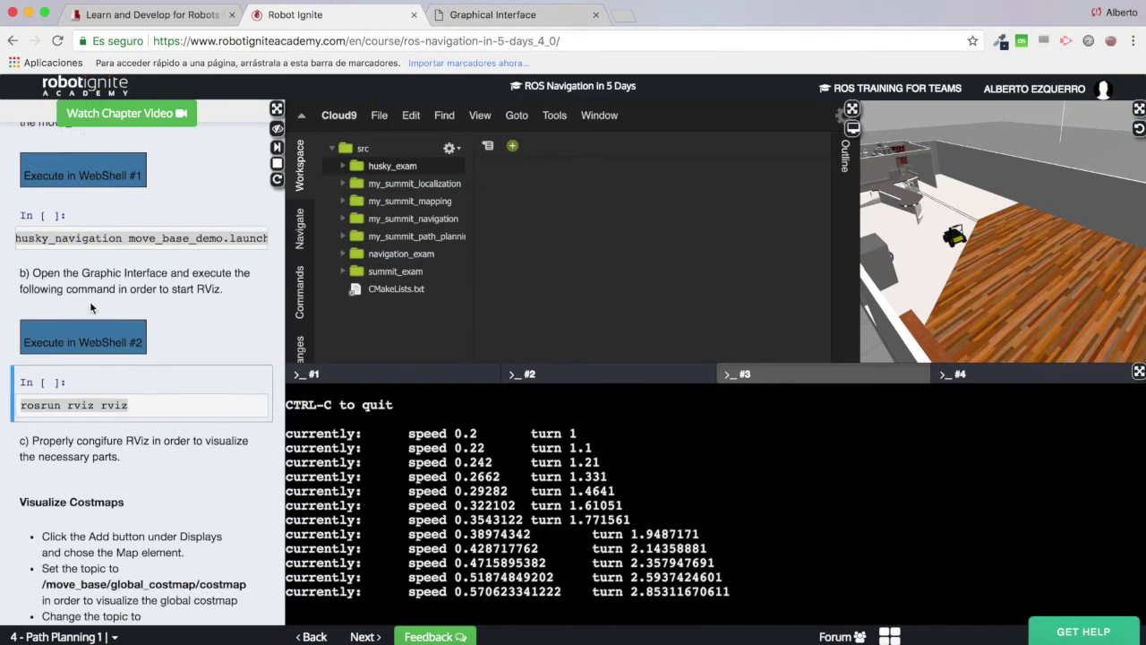
Step: Return to RViz and add a Path display from the rviz display types
click(507, 25)
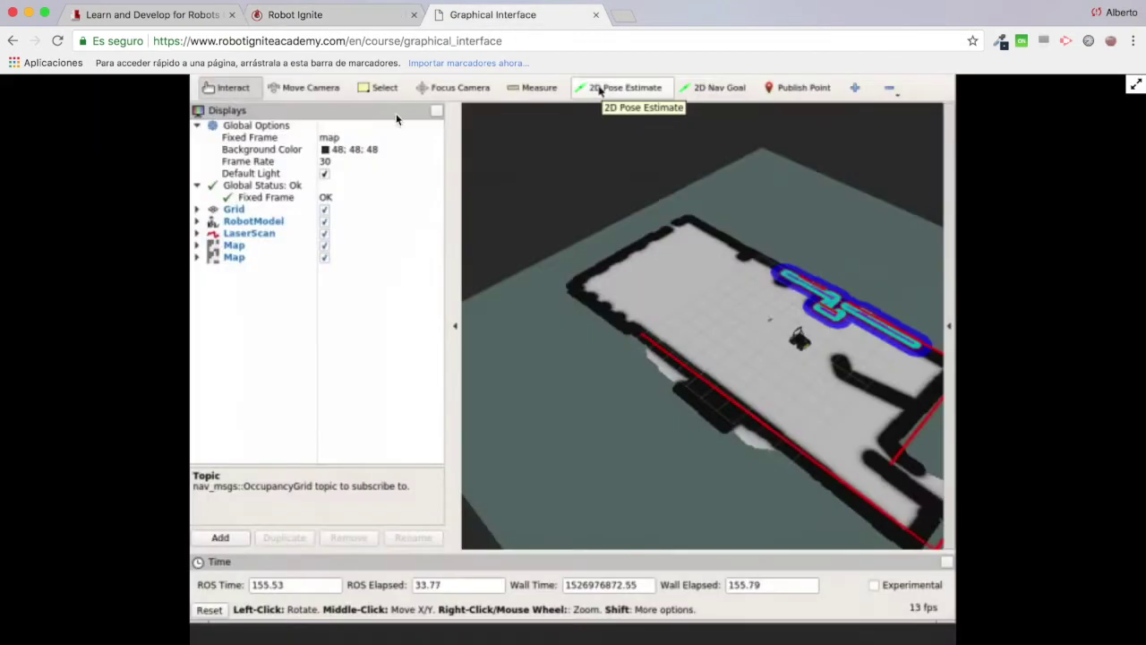
click(217, 539)
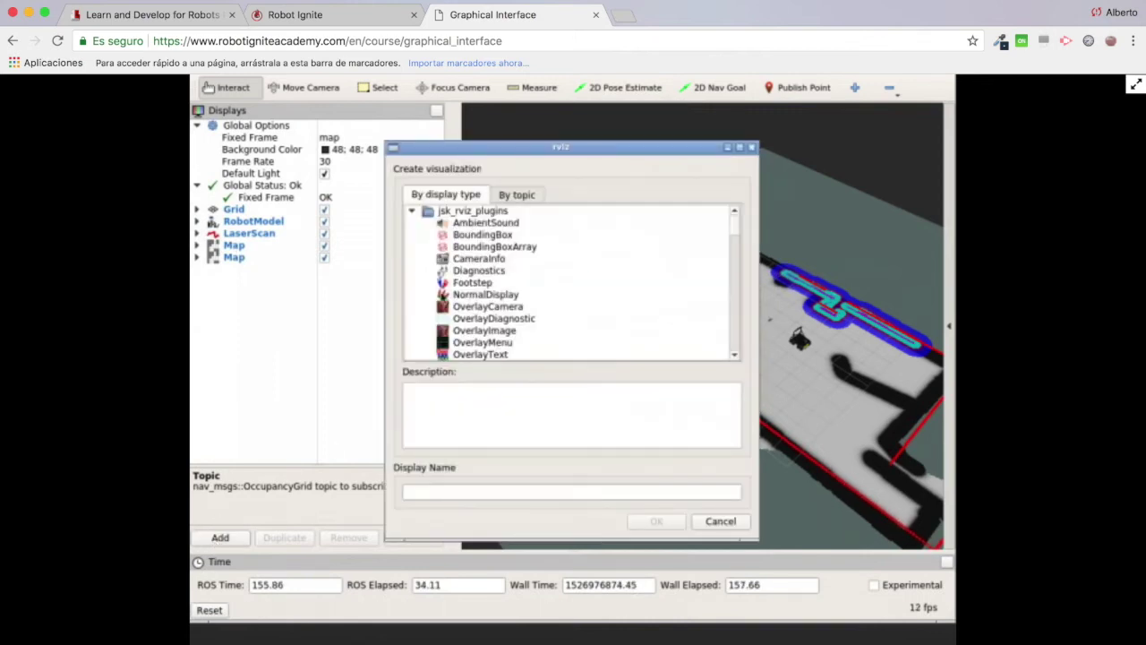
scroll(570, 283, down, 4)
scroll(440, 295, down, 4)
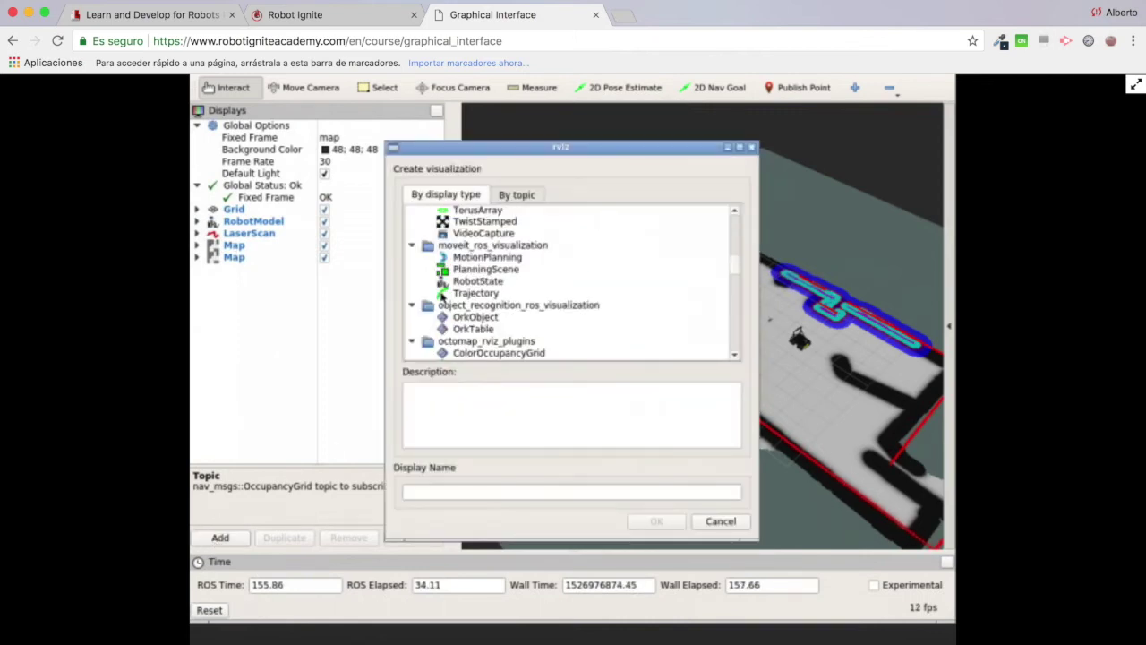
scroll(440, 295, down, 2)
scroll(440, 295, down, 7)
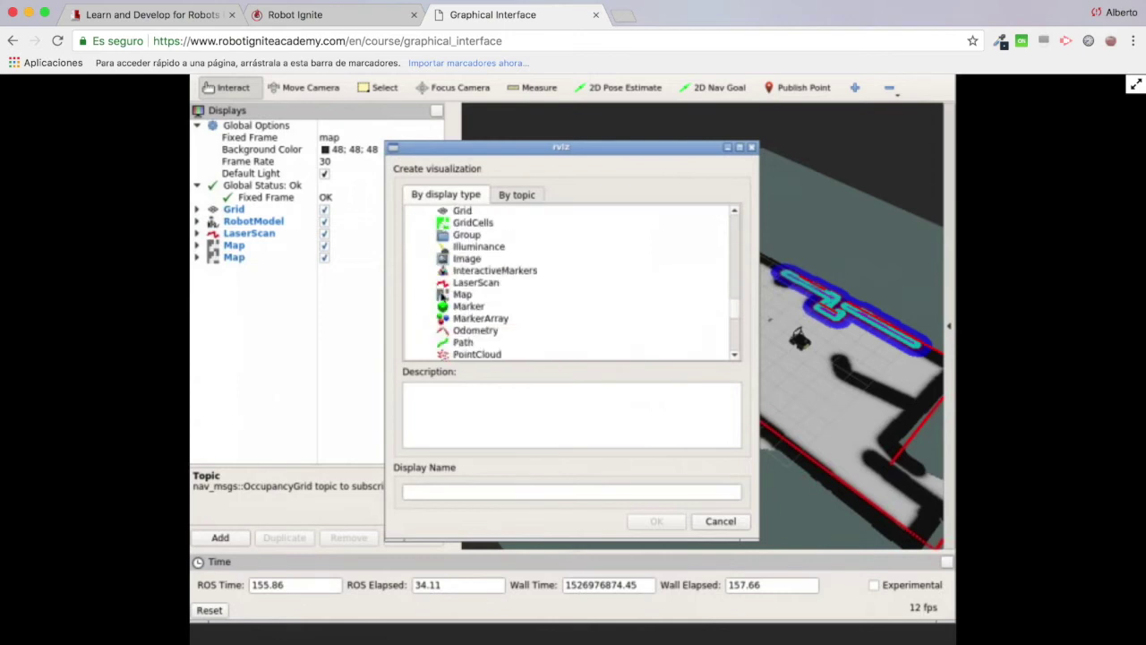
scroll(440, 295, down, 2)
double_click(465, 271)
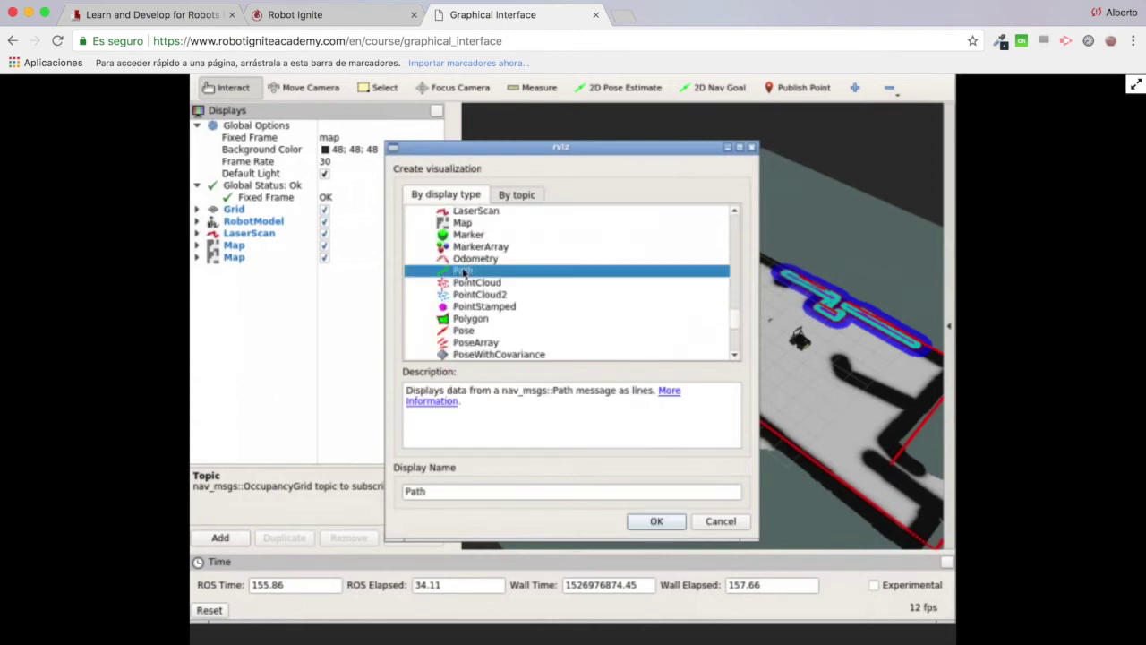
click(208, 272)
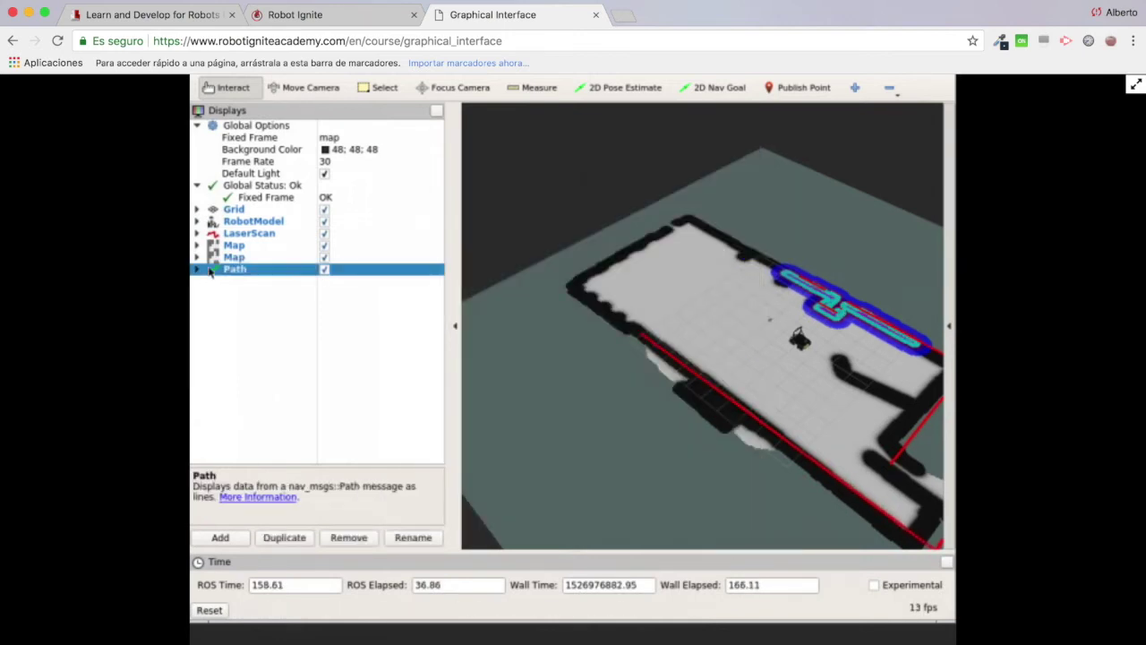
Step: Duplicate the existing Path display so there are two Path displays
click(216, 541)
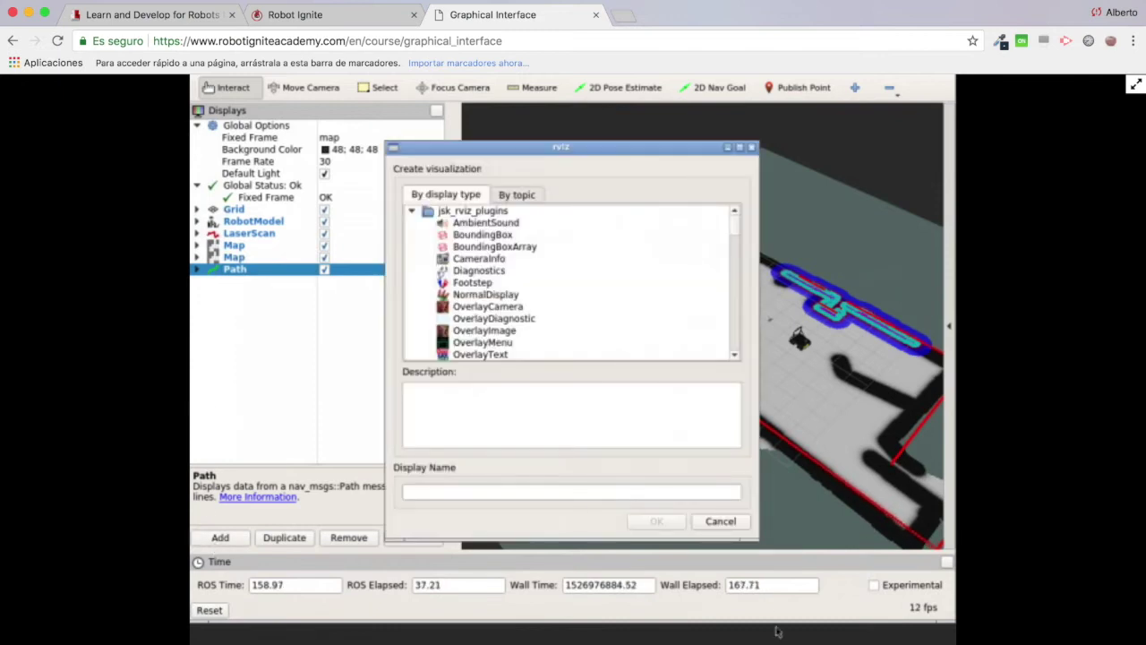
click(721, 521)
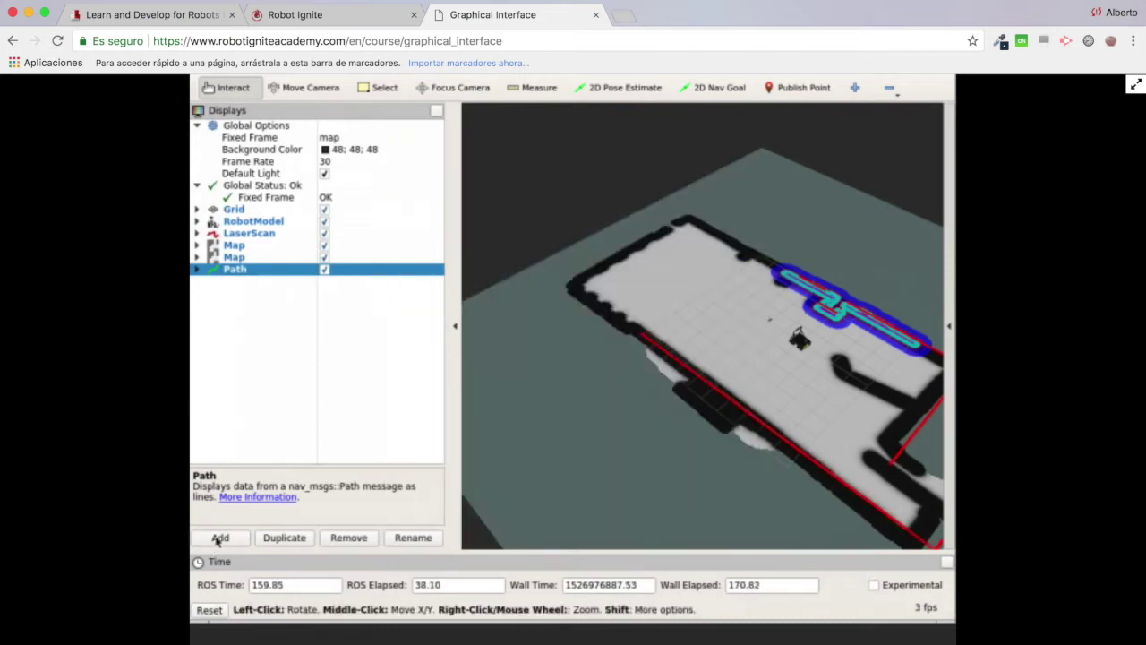
click(275, 538)
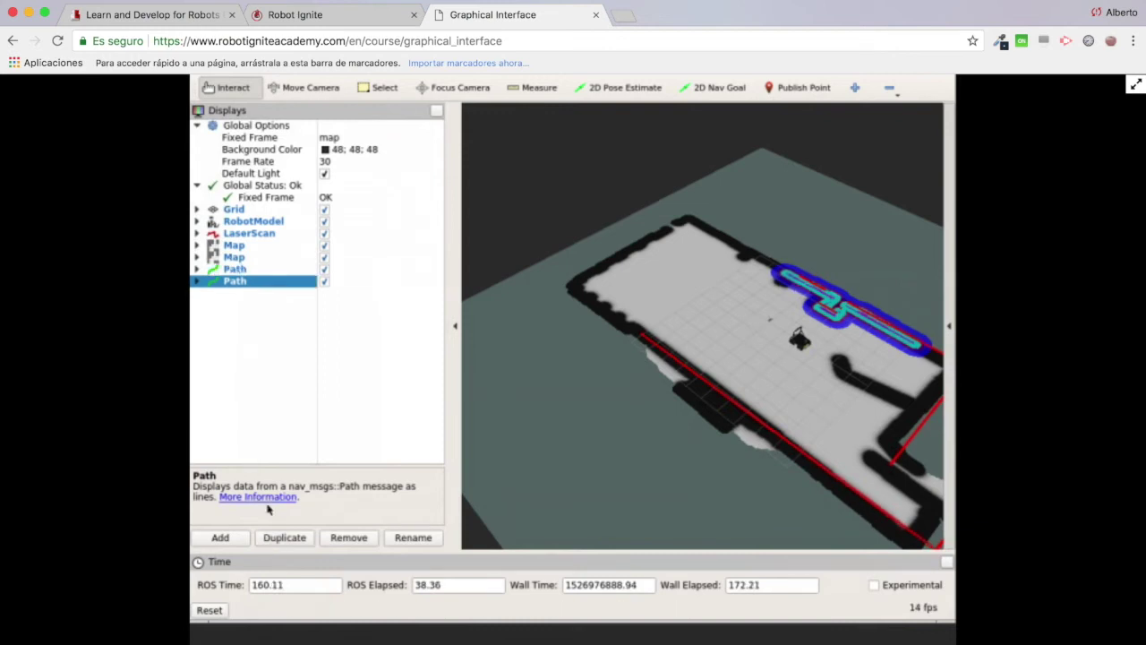
Step: Set the first Path display's topic to the move_base DWA planner's global_plan
click(197, 270)
click(337, 292)
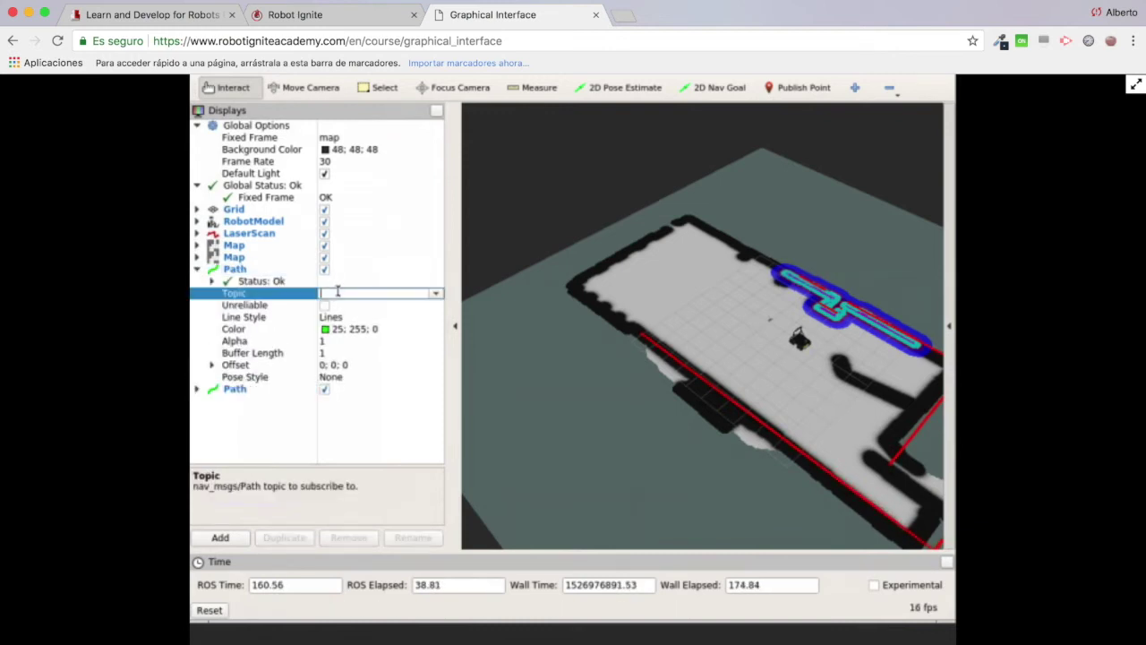
click(435, 293)
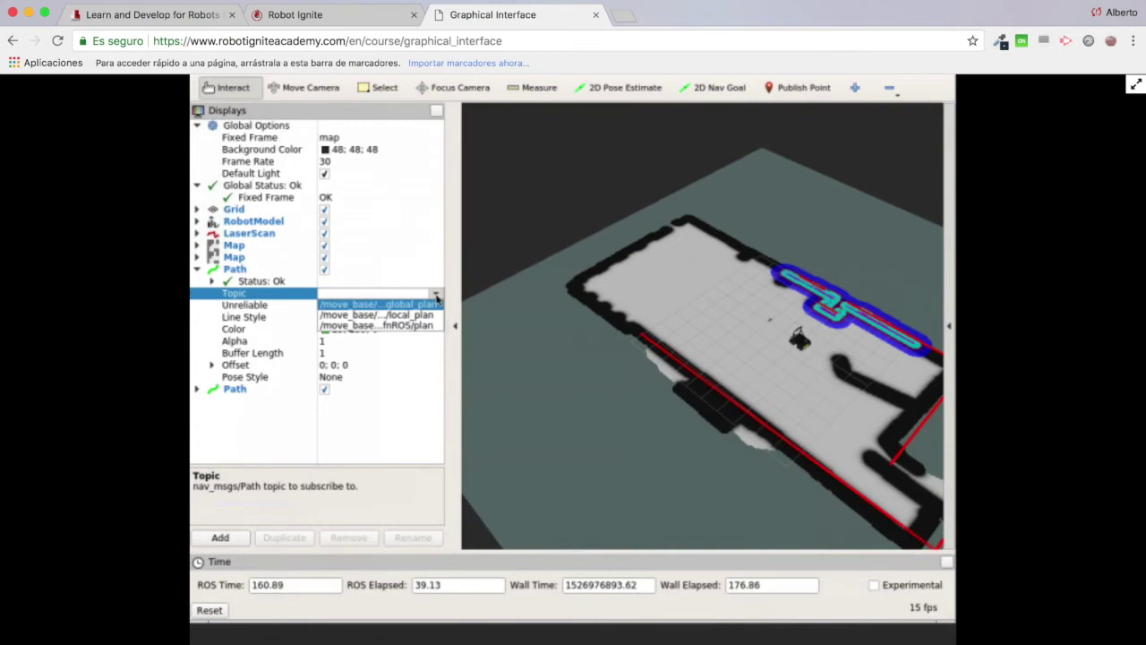
click(377, 305)
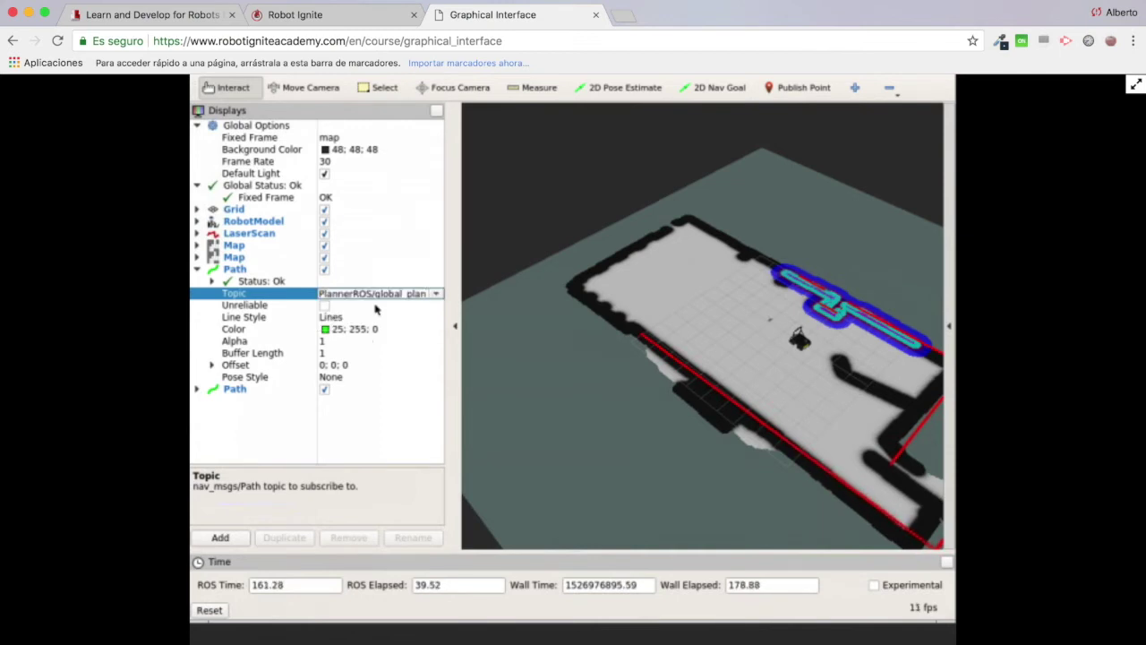
key(Return)
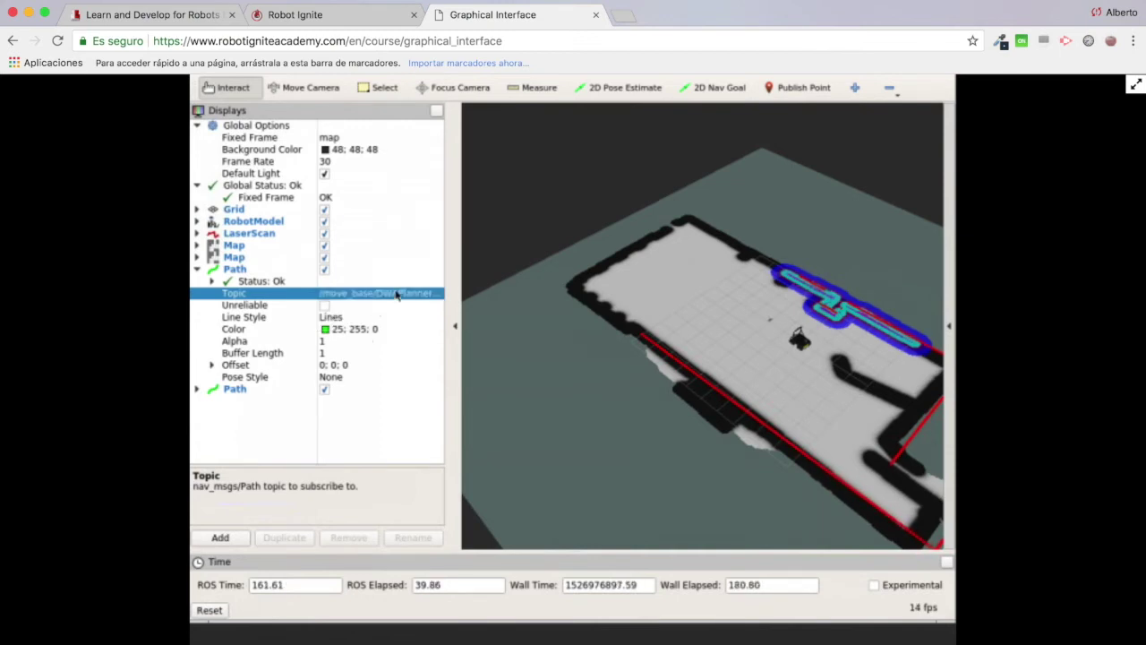
Step: Change the first Path display's topic to the move_base DWA planner's local_plan and collapse its properties
click(396, 294)
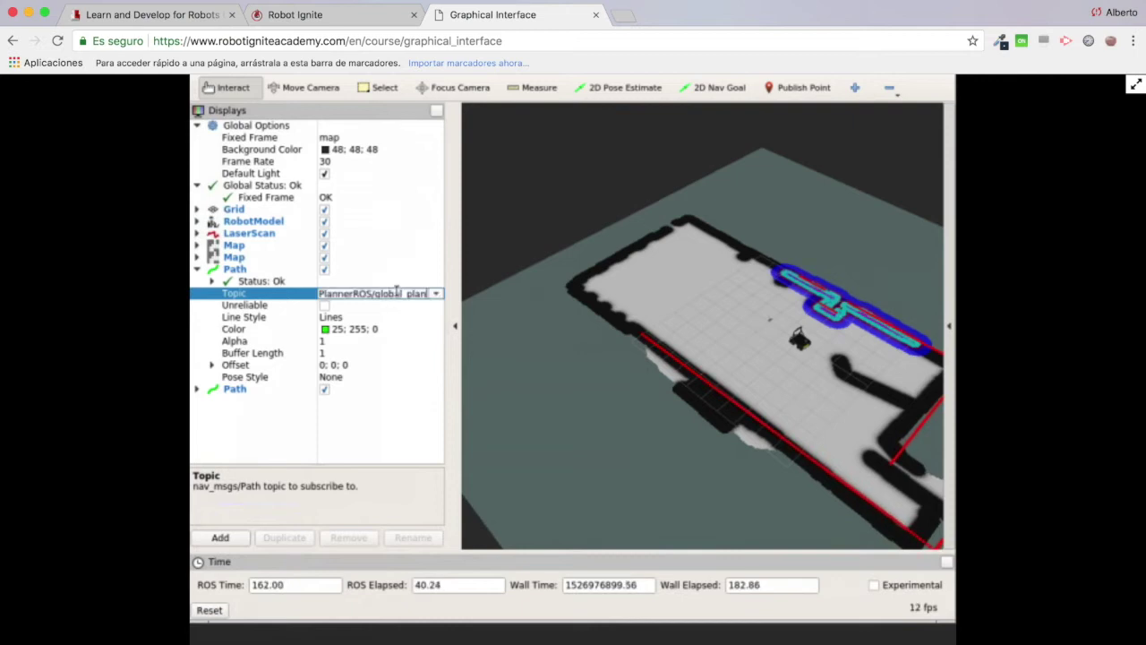
click(435, 294)
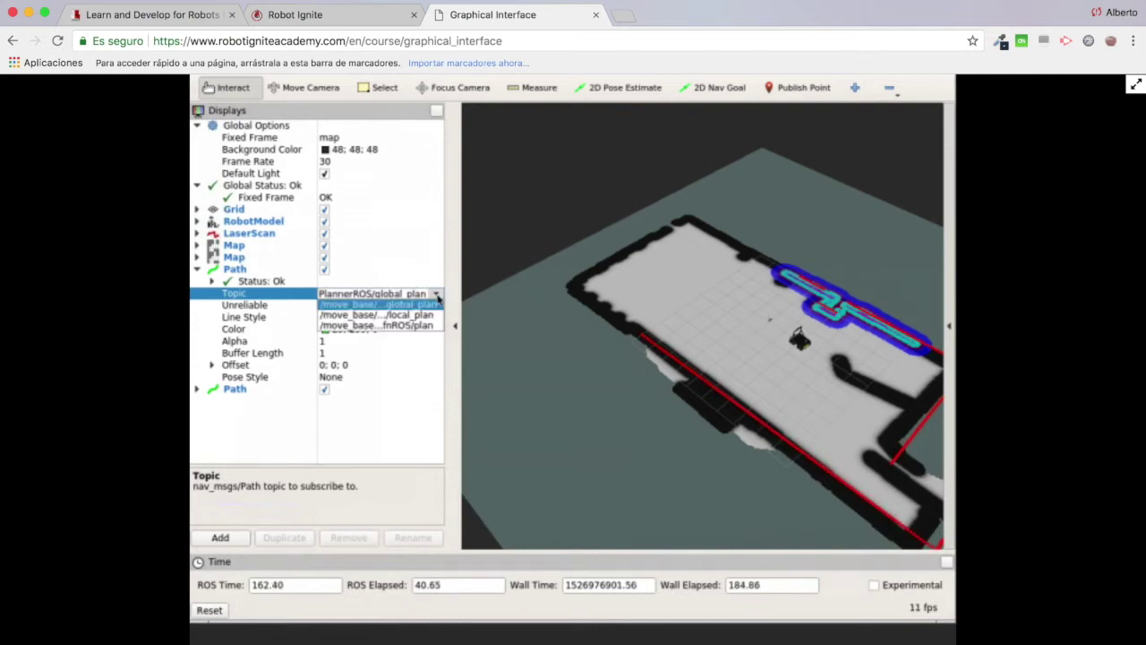
click(396, 314)
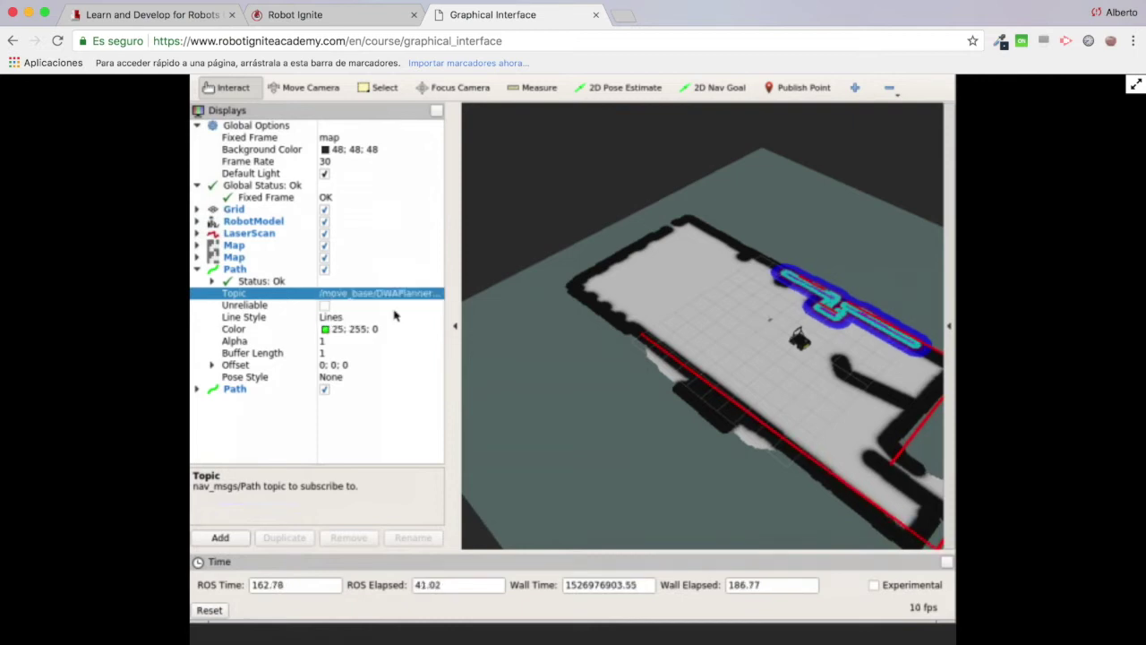
click(197, 269)
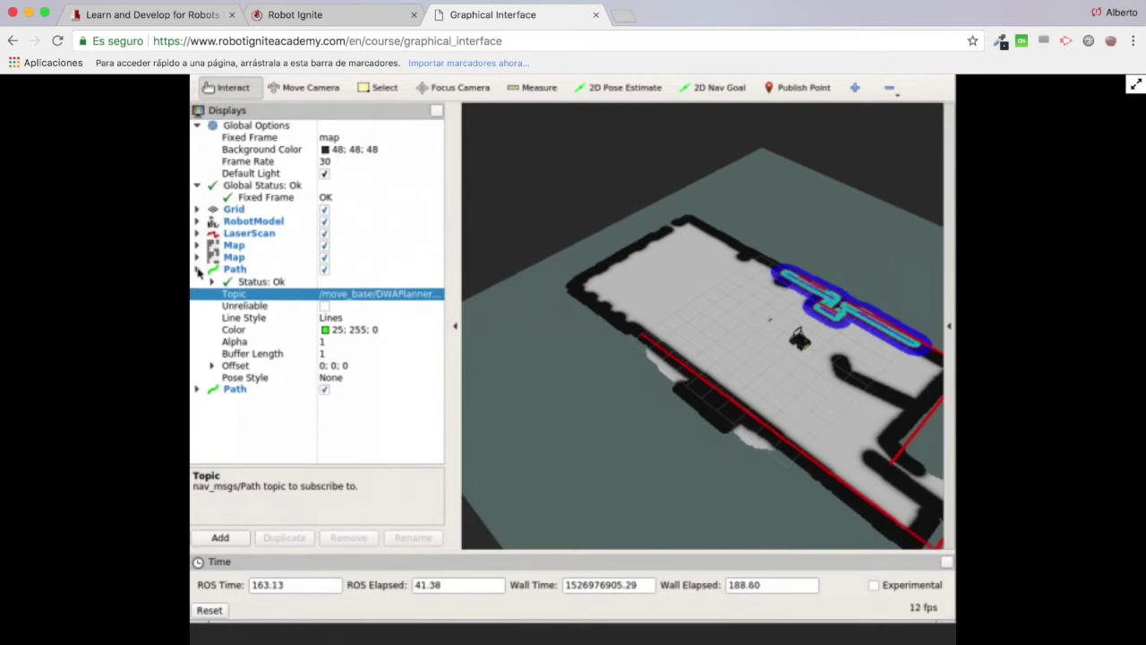
click(218, 538)
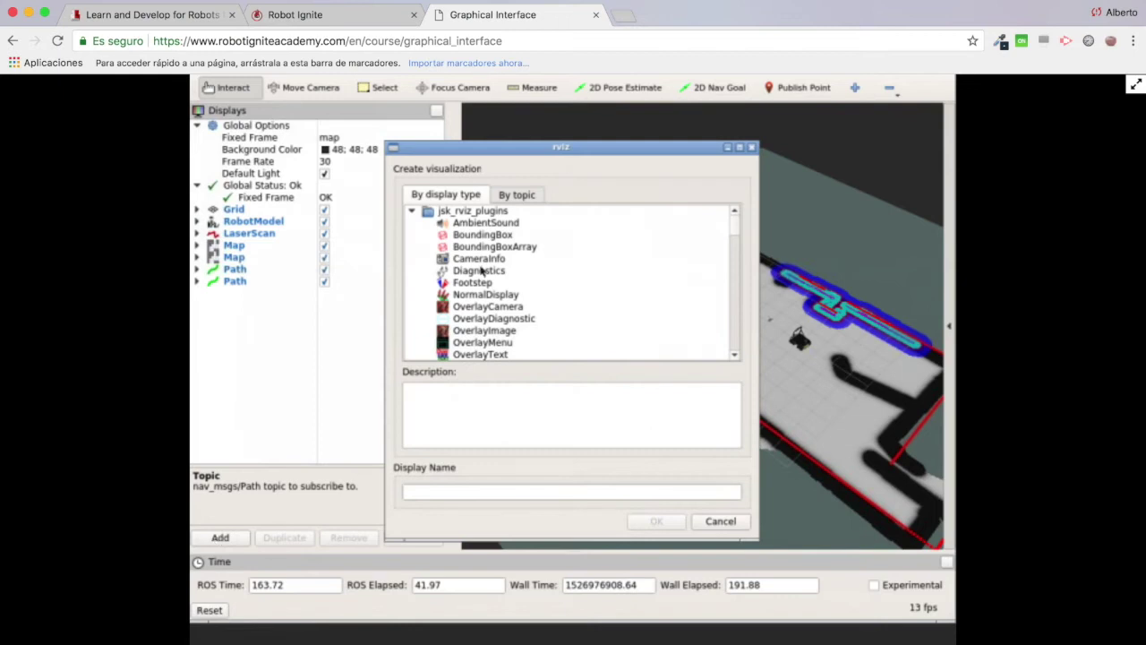
scroll(481, 271, down, 12)
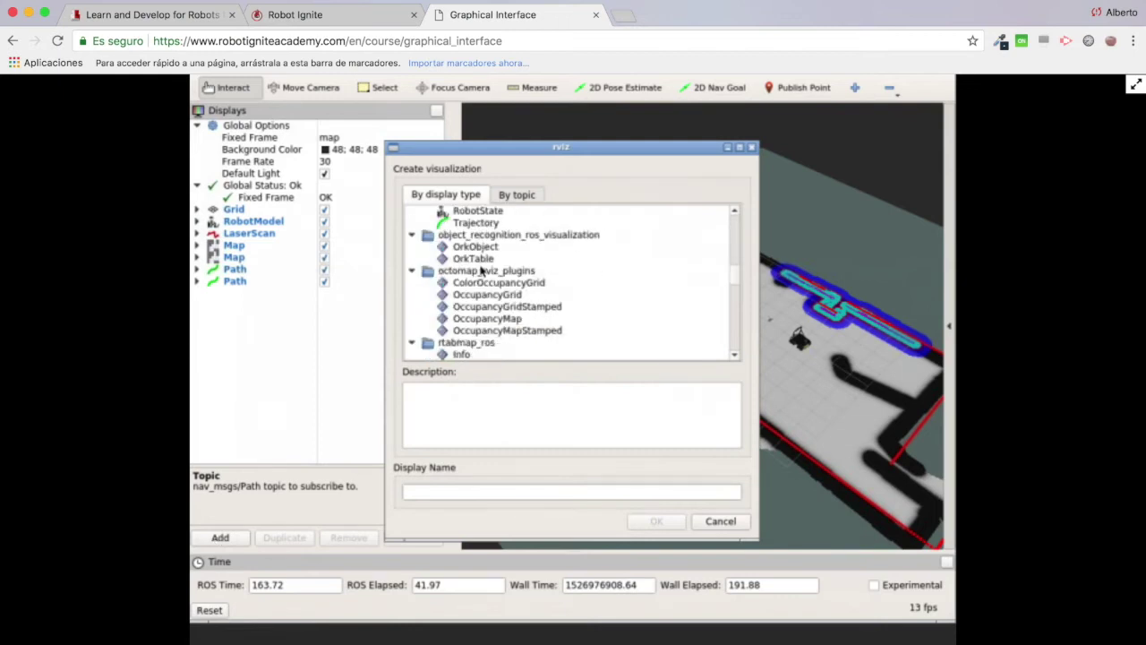
scroll(480, 270, down, 6)
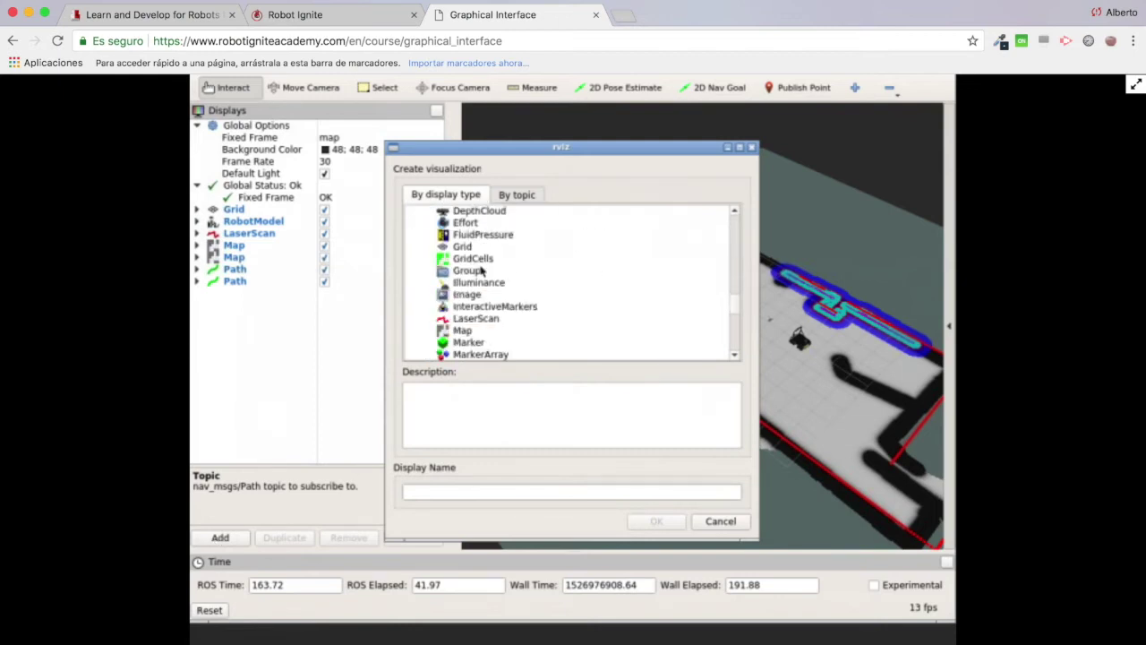
scroll(481, 271, down, 2)
scroll(481, 270, down, 2)
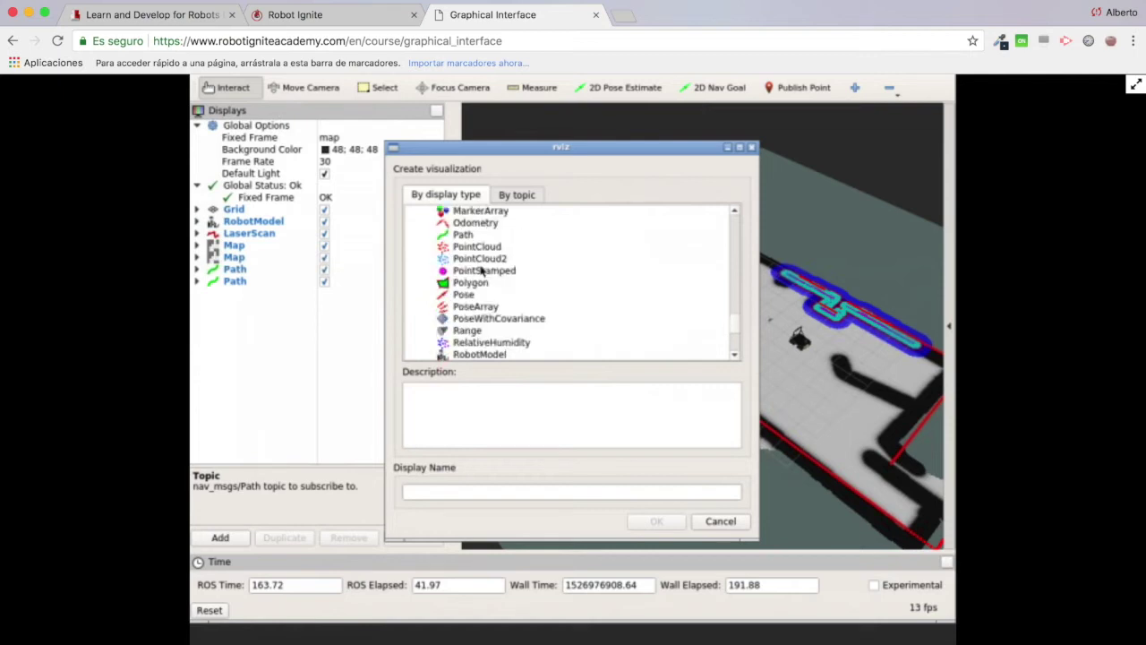
click(722, 521)
Step: Set the second Path display's topic to /move_base/NavfnROS/plan and collapse its properties
click(197, 281)
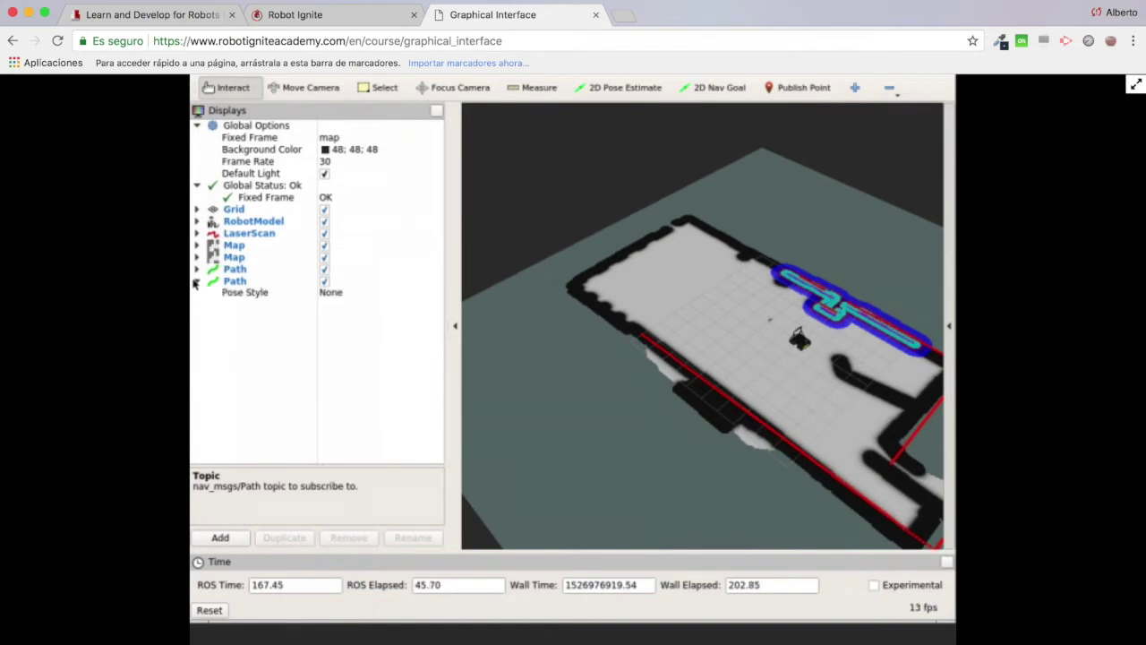
click(347, 307)
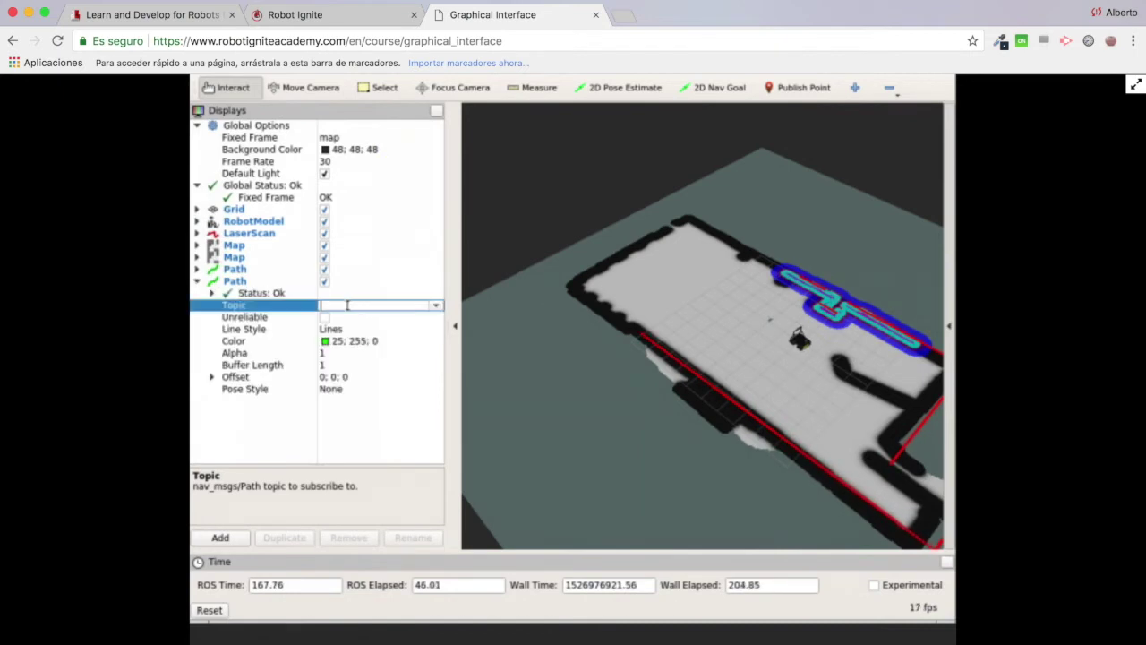
click(436, 306)
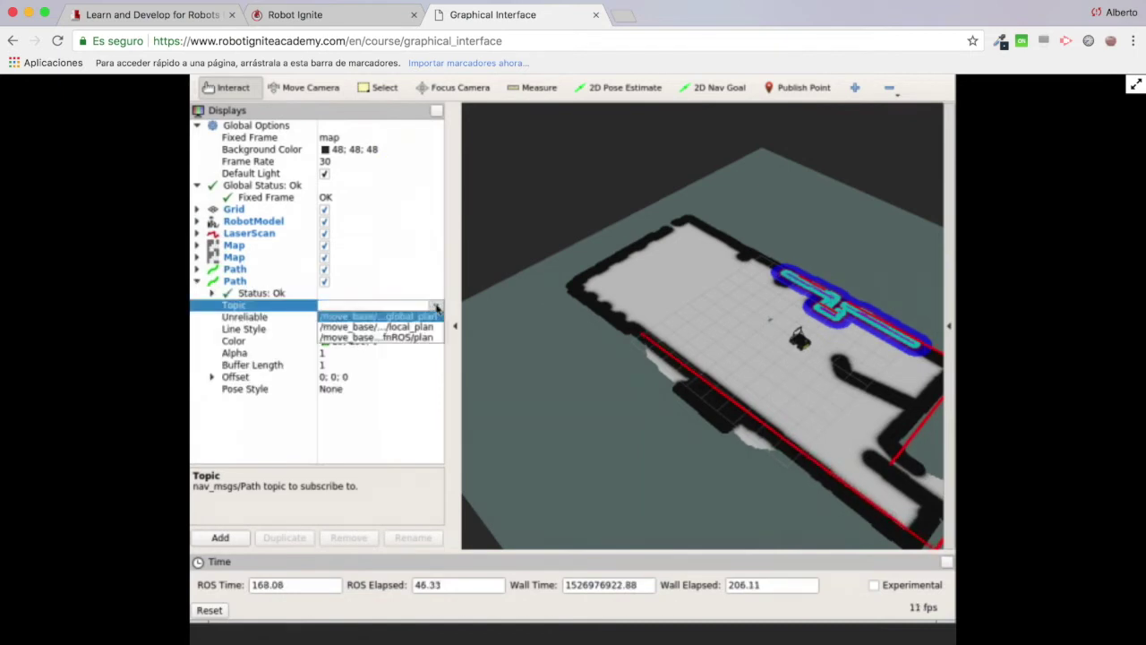
click(372, 337)
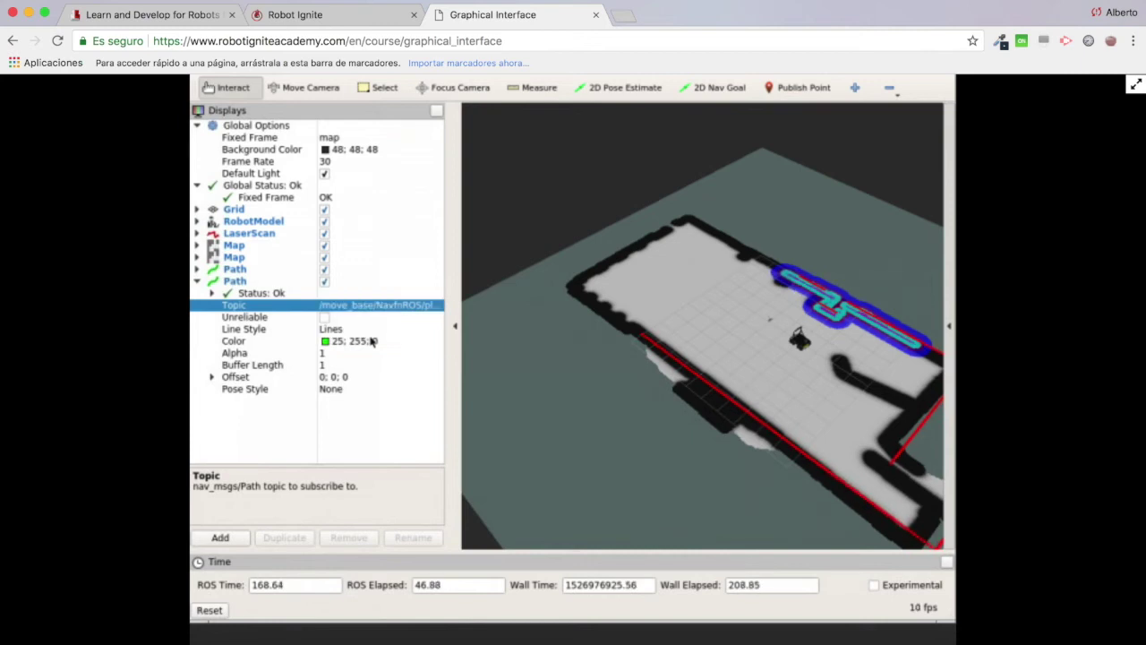
click(199, 281)
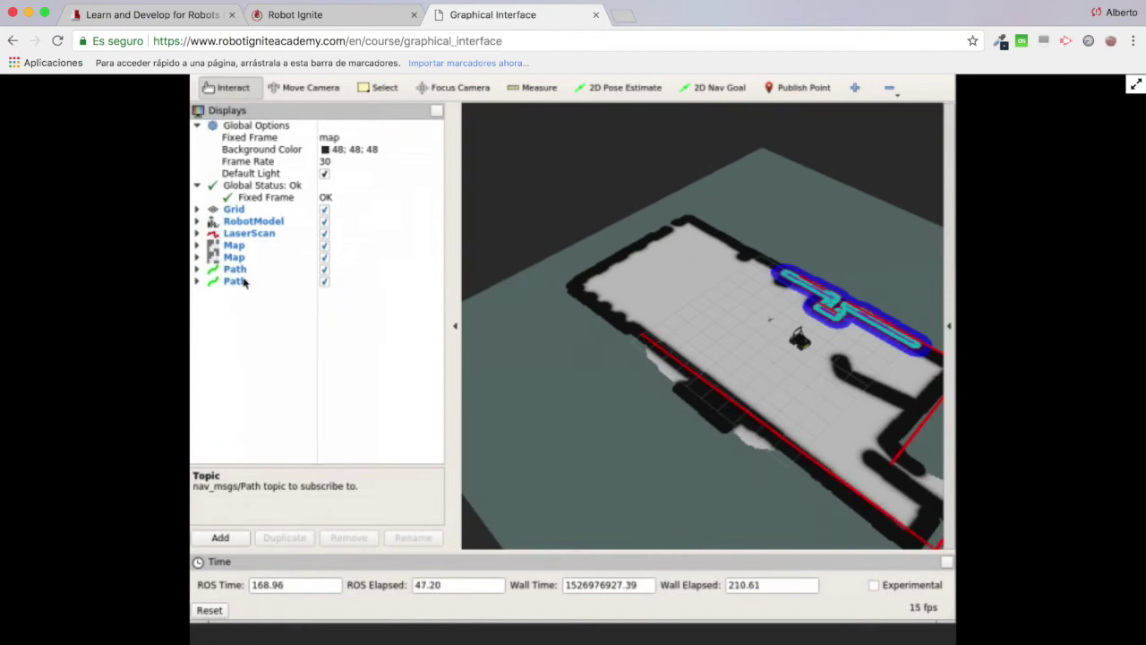
Step: Rename the second Path display, which uses the NavfnROS plan topic, as Global Plan
click(240, 281)
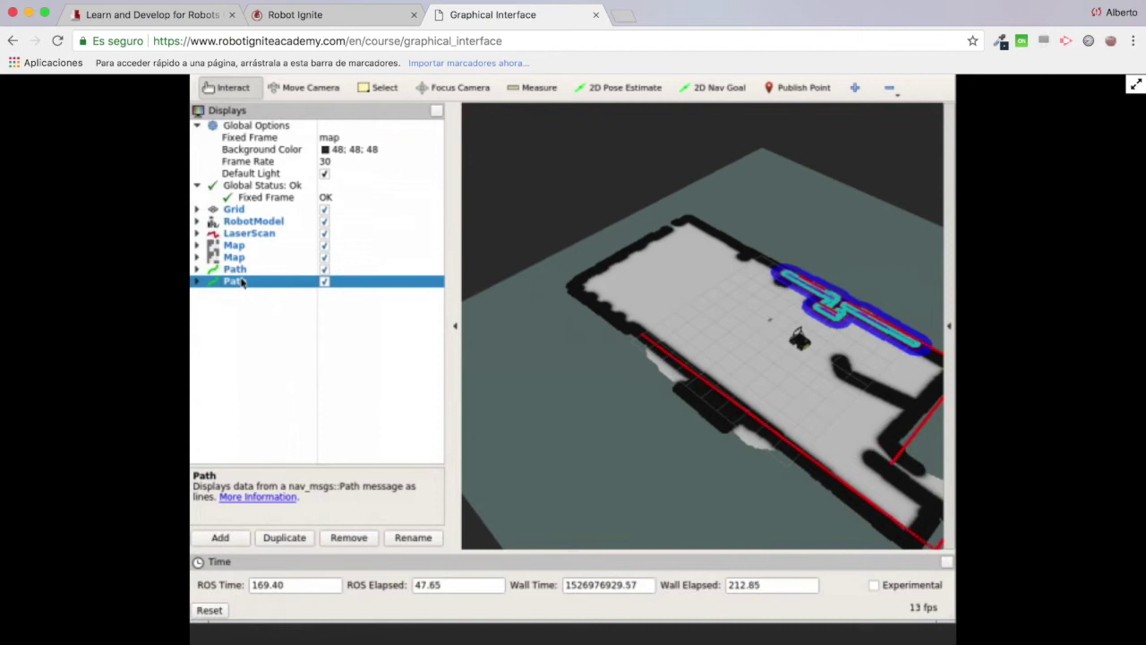
click(412, 538)
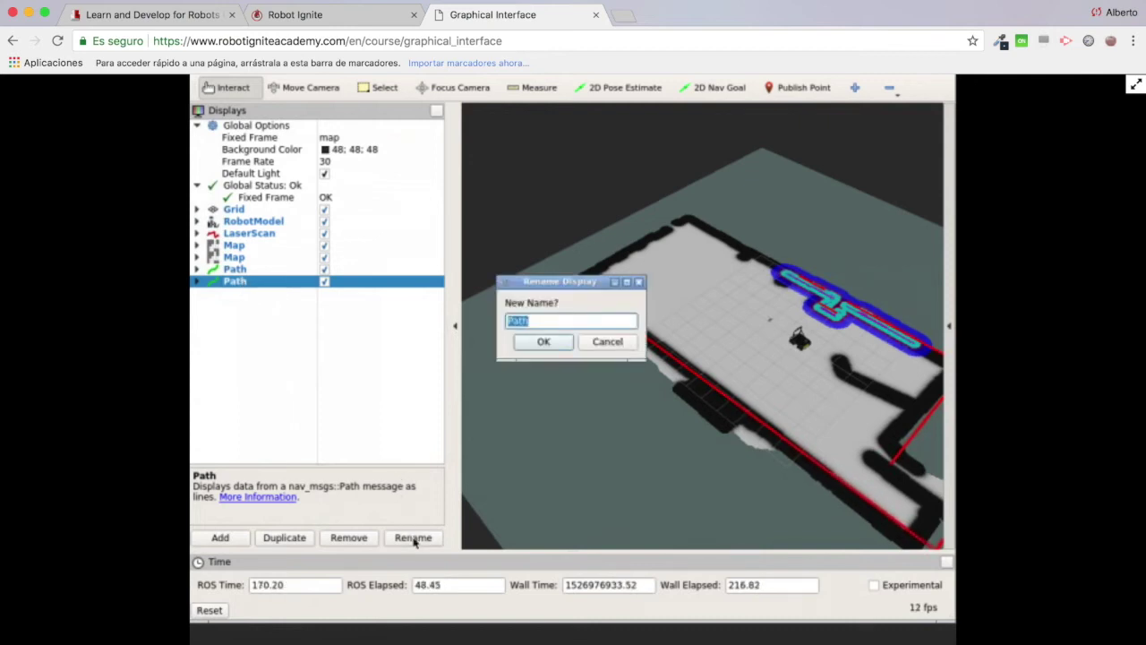
text(Global Plan)
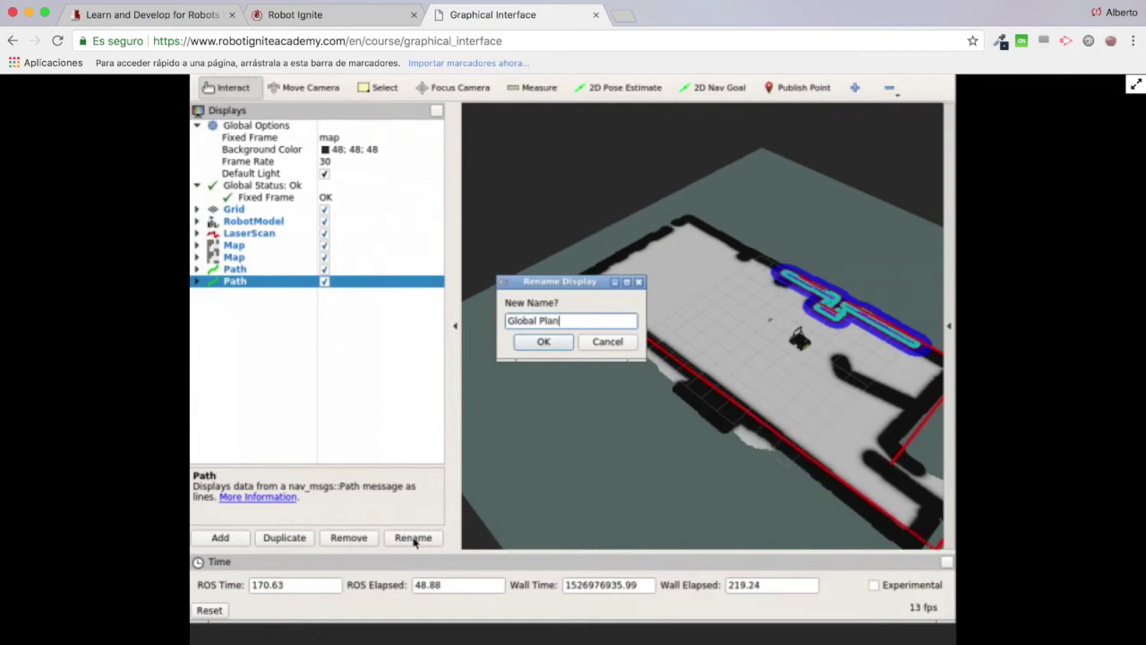
key(Return)
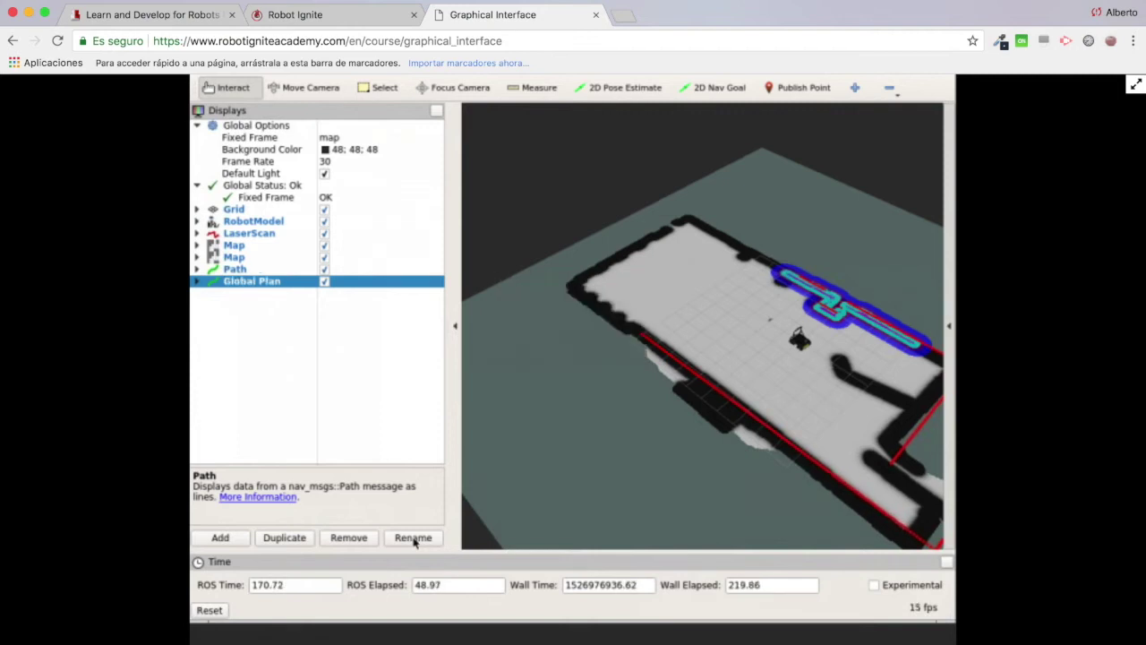
Step: Rename the remaining Path display as Local Plan
click(247, 271)
click(408, 538)
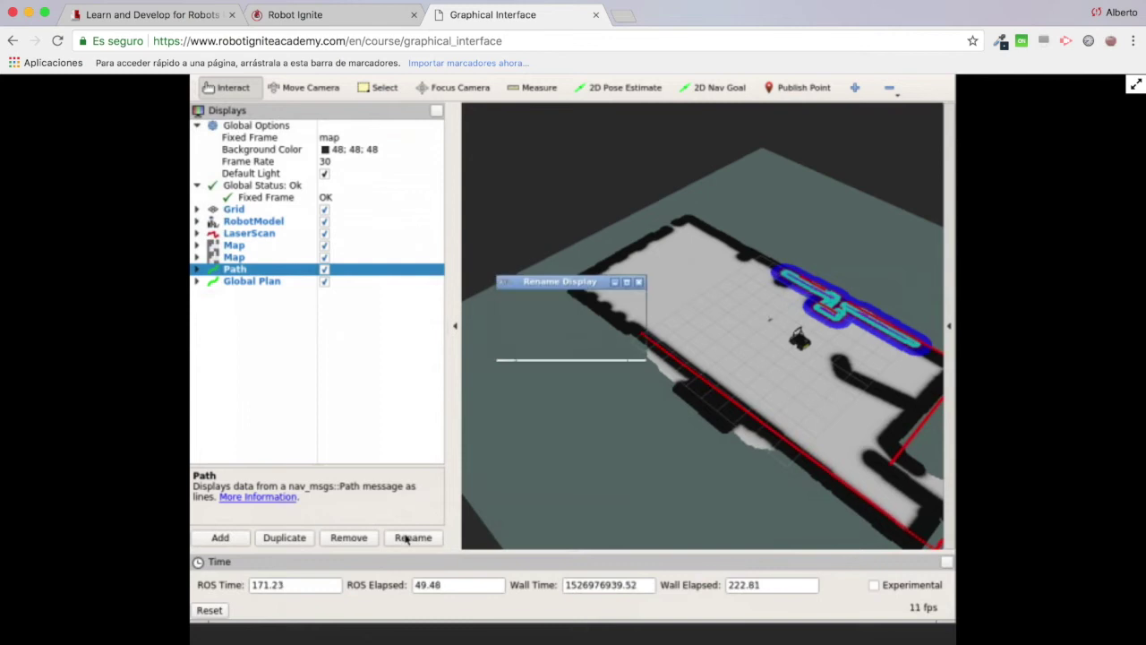
text(Local Plan)
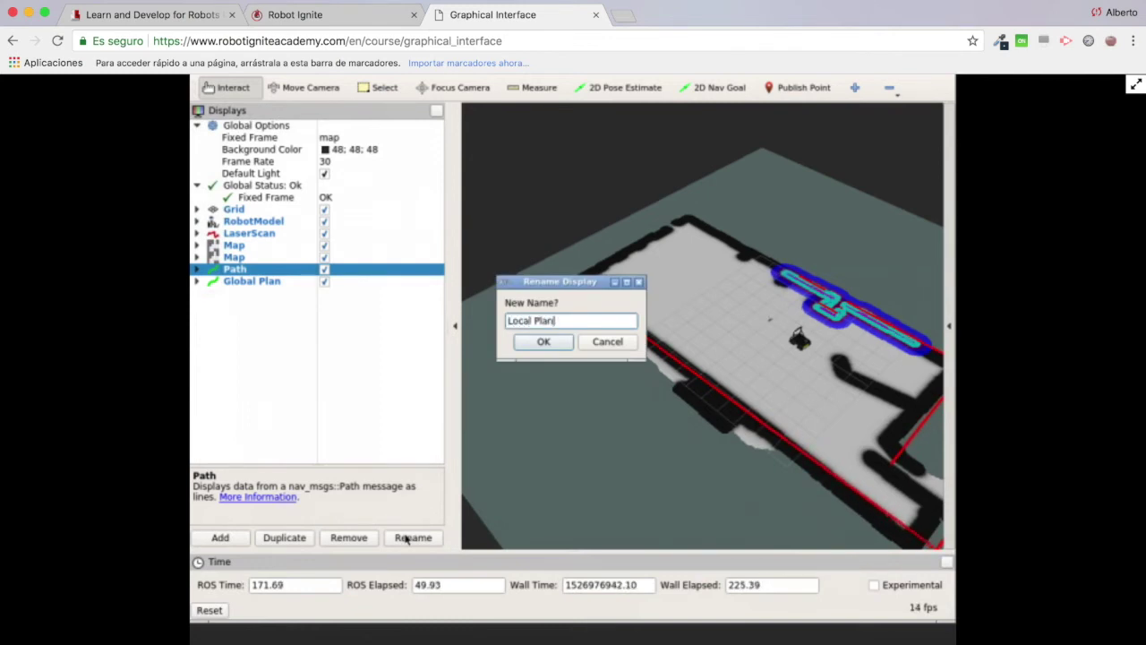
key(Return)
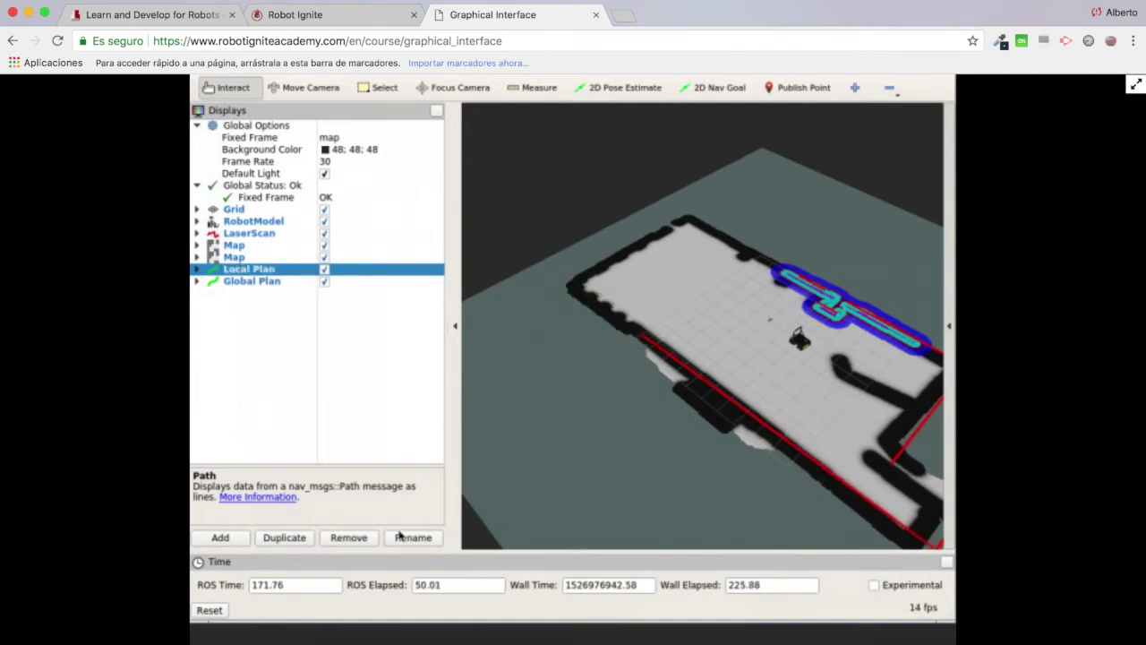
Step: Rename the second Map display, just above Local Plan, as Local Costmap
click(235, 257)
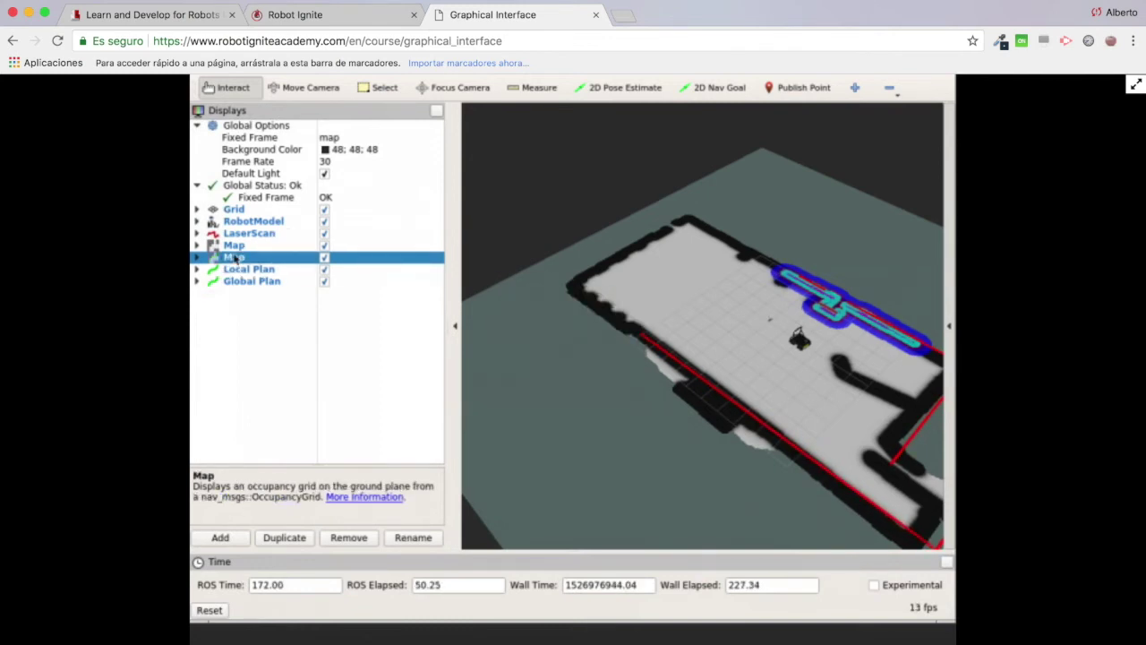
click(409, 539)
text(Local Cos)
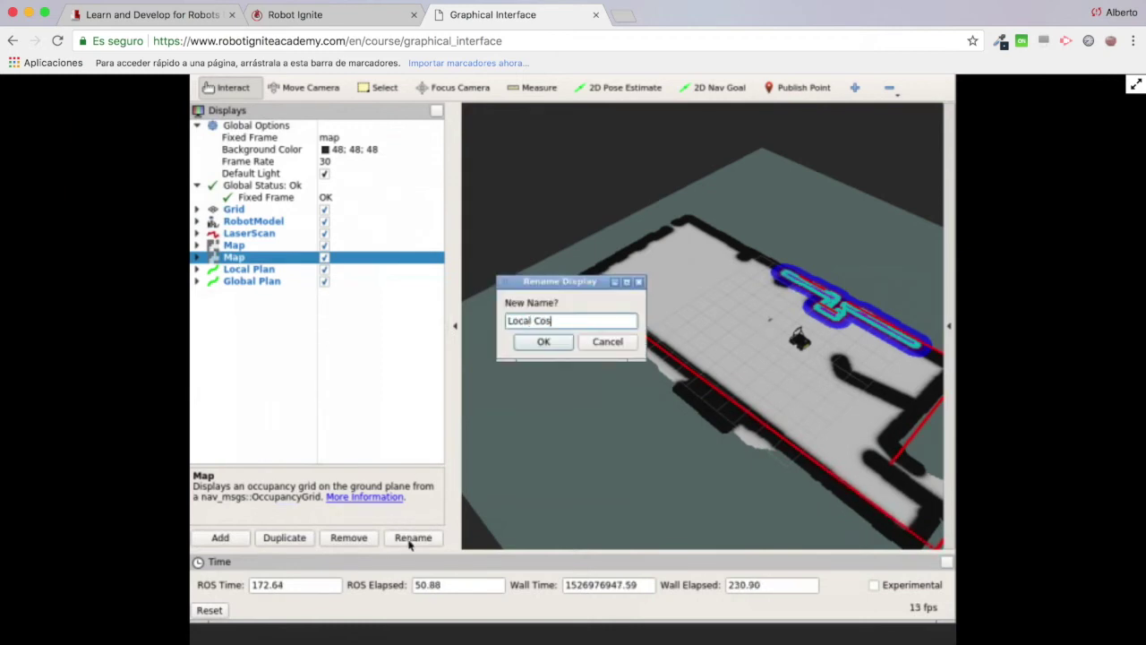
text(tmap)
key(Return)
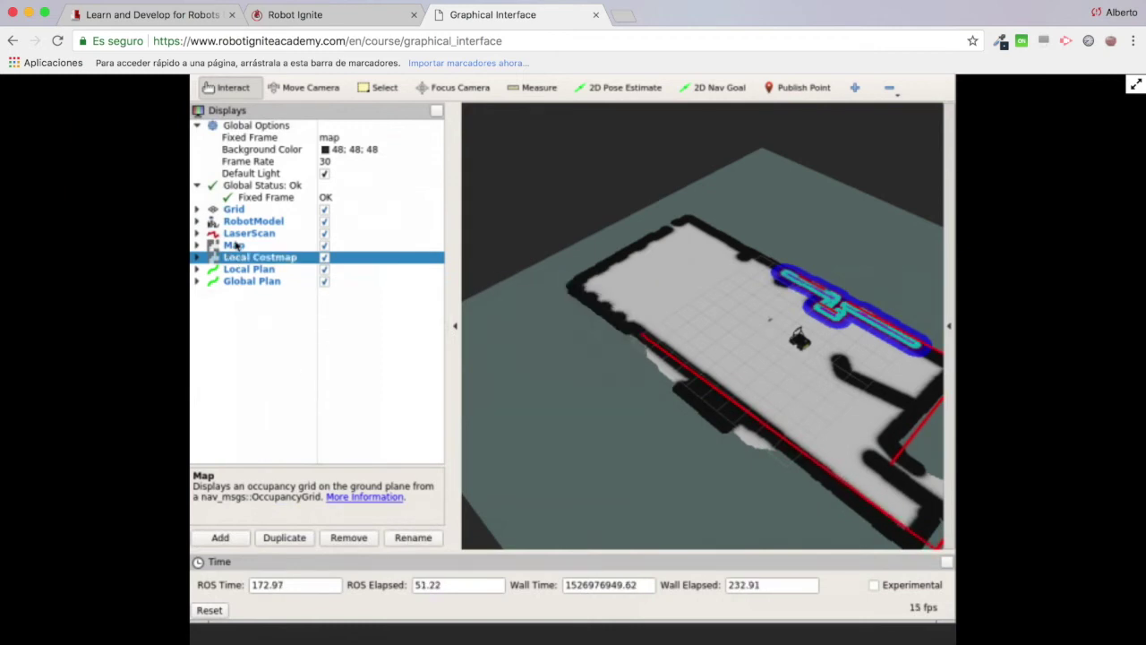
Step: Rename the remaining Map display as Global Costmap
click(235, 244)
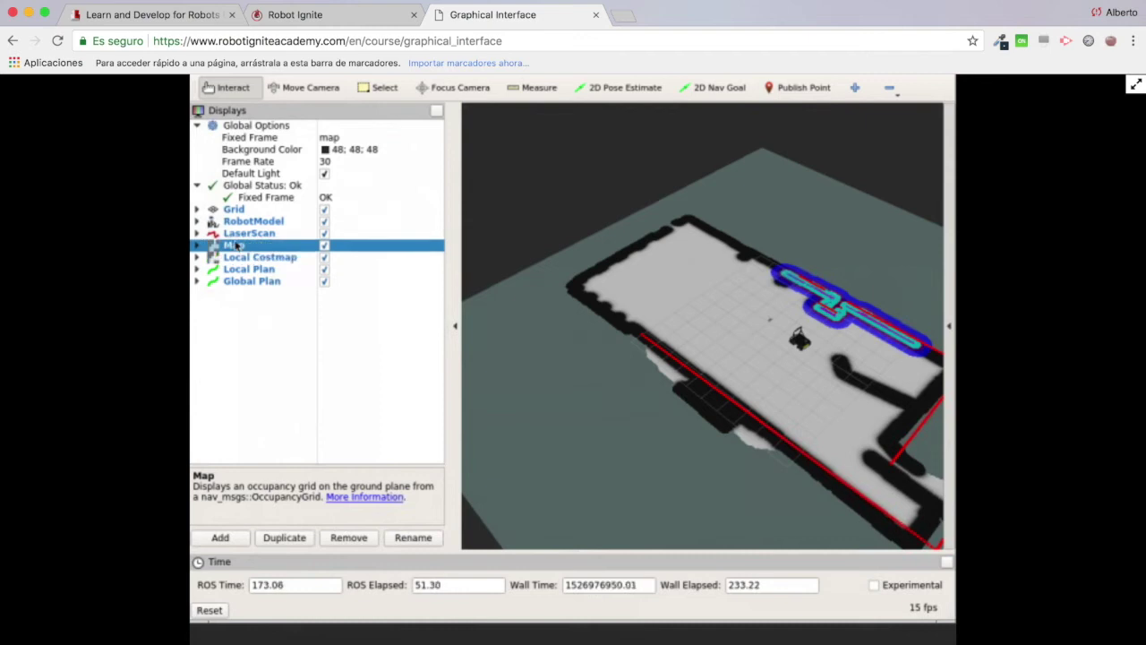
click(412, 538)
text(Global)
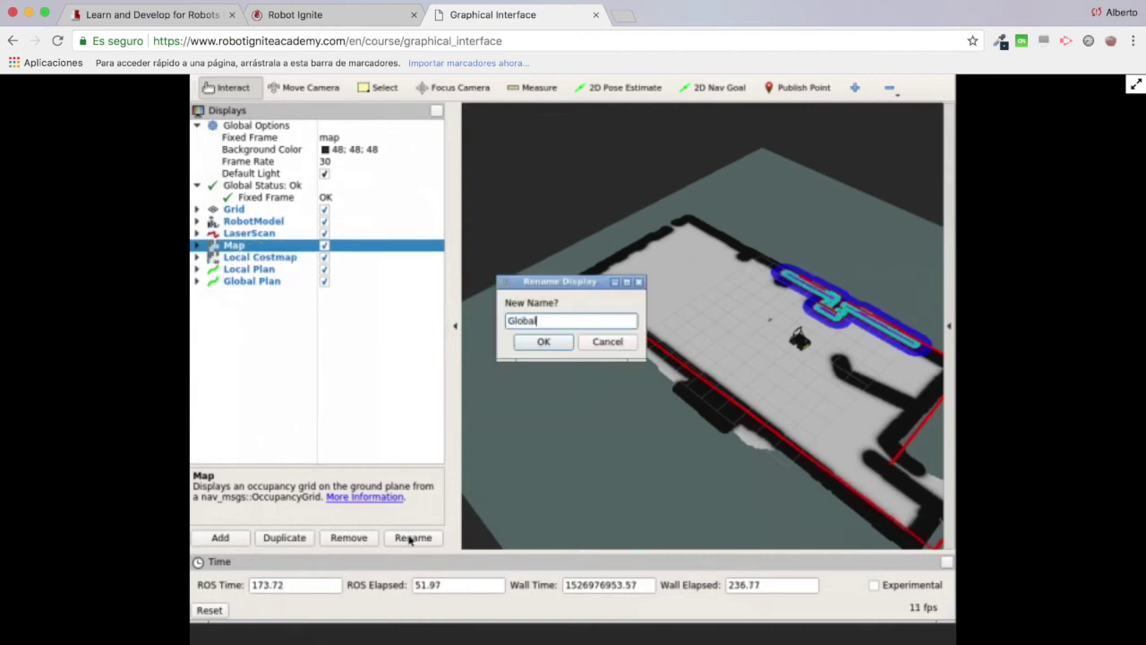
text( Costmap)
key(Return)
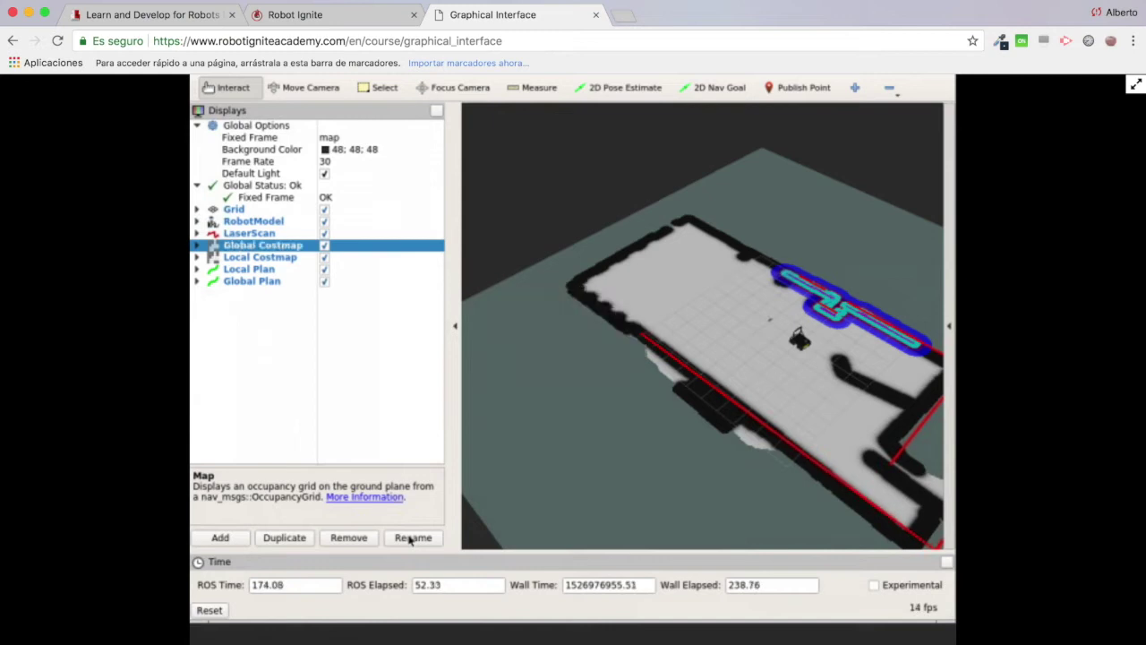
Step: Switch to the Robot Ignite course page and review the exercise notes on launching move_base and configuring RViz
click(246, 234)
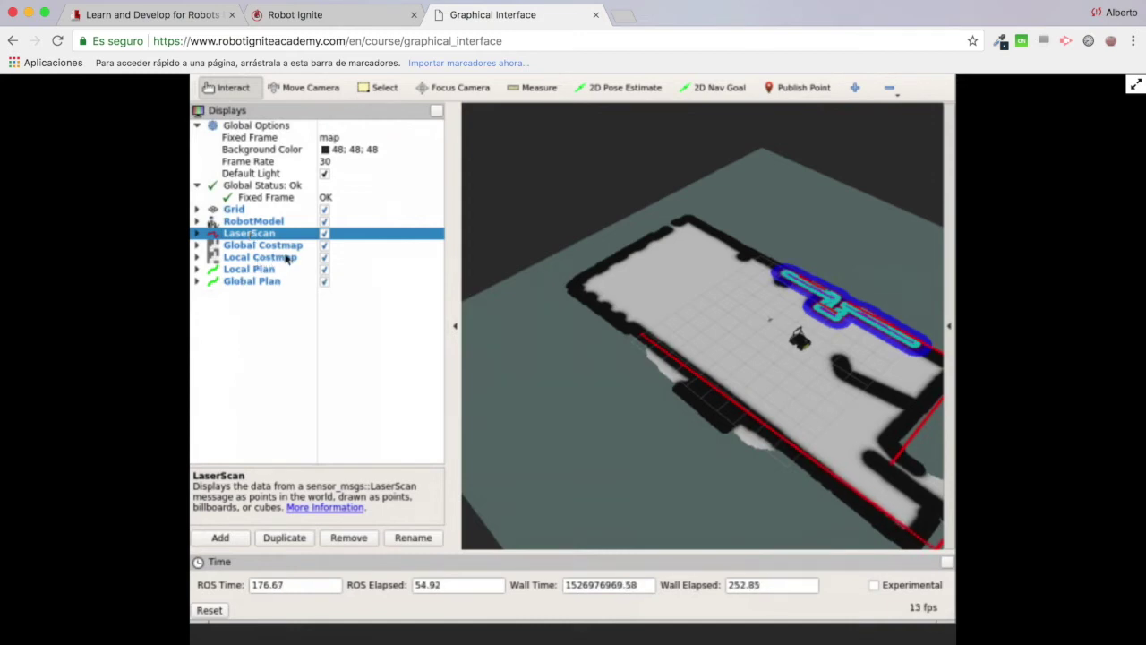
click(309, 15)
scroll(106, 373, up, 6)
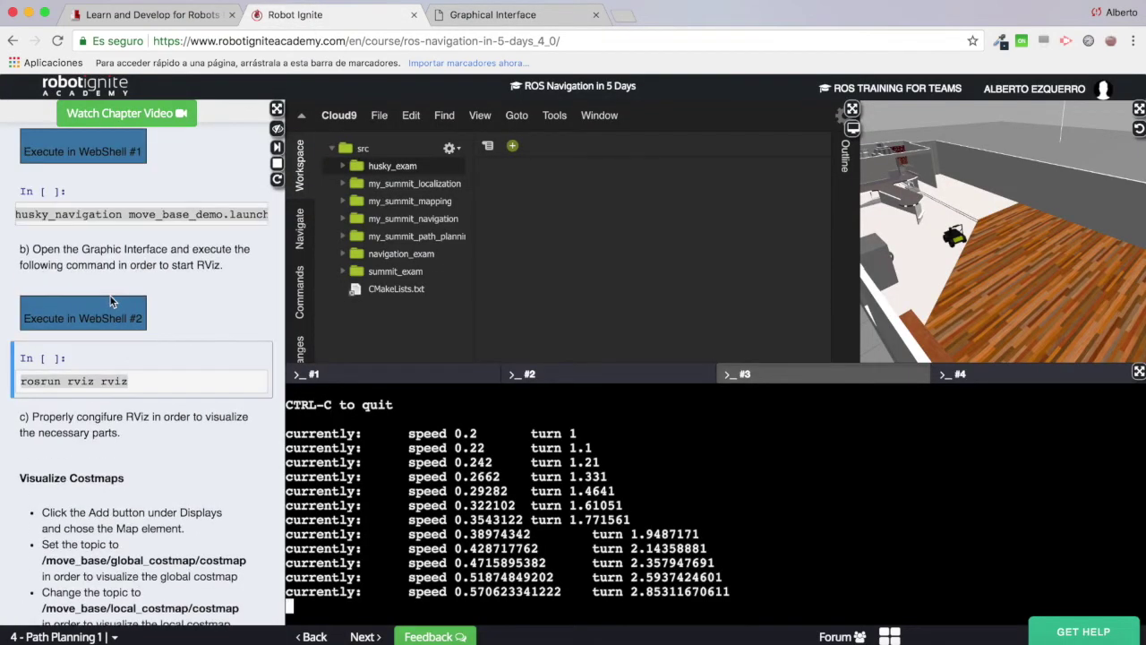
Step: Review the course notes on visualizing costmaps and plans, and check the running RViz session and its terminal
scroll(111, 302, down, 6)
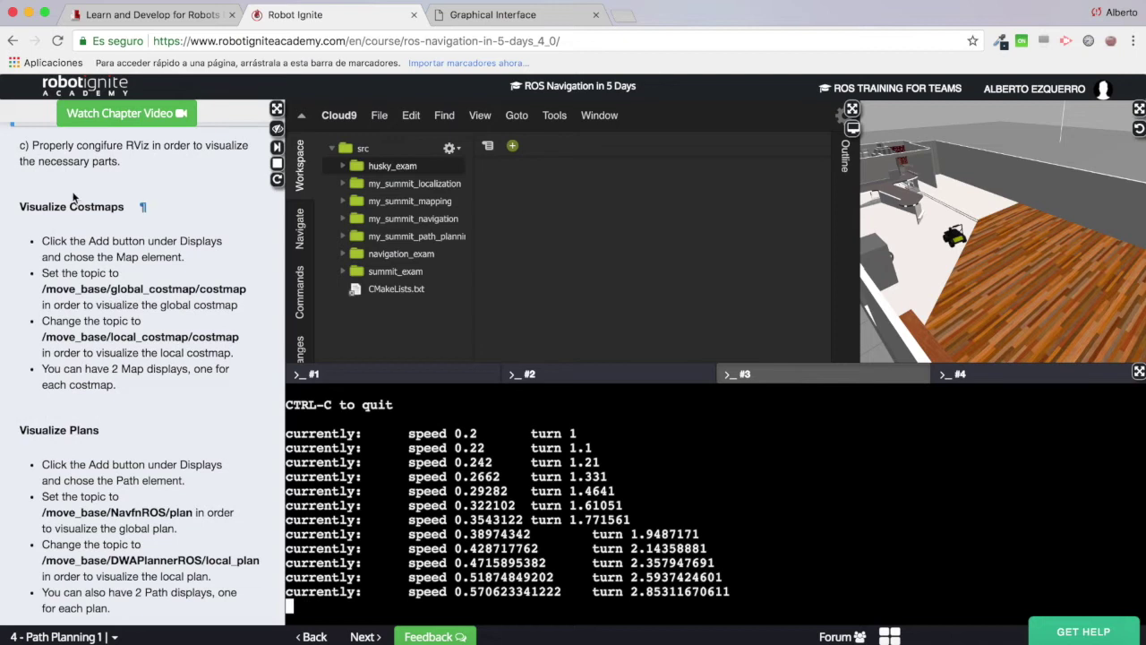
scroll(85, 359, up, 4)
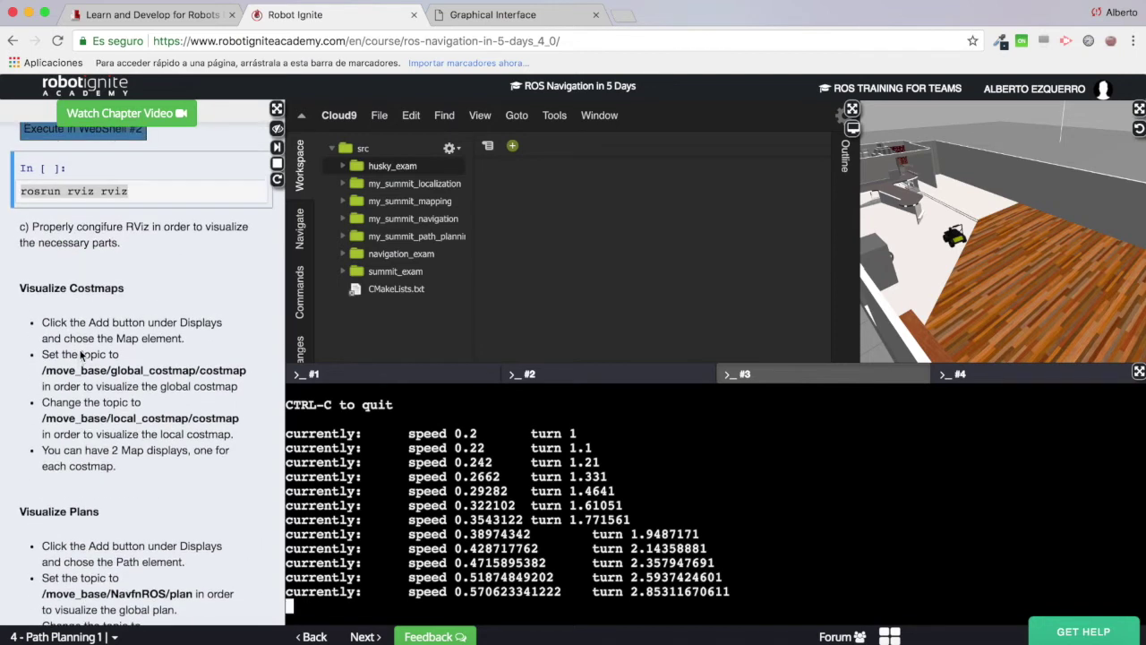
click(515, 16)
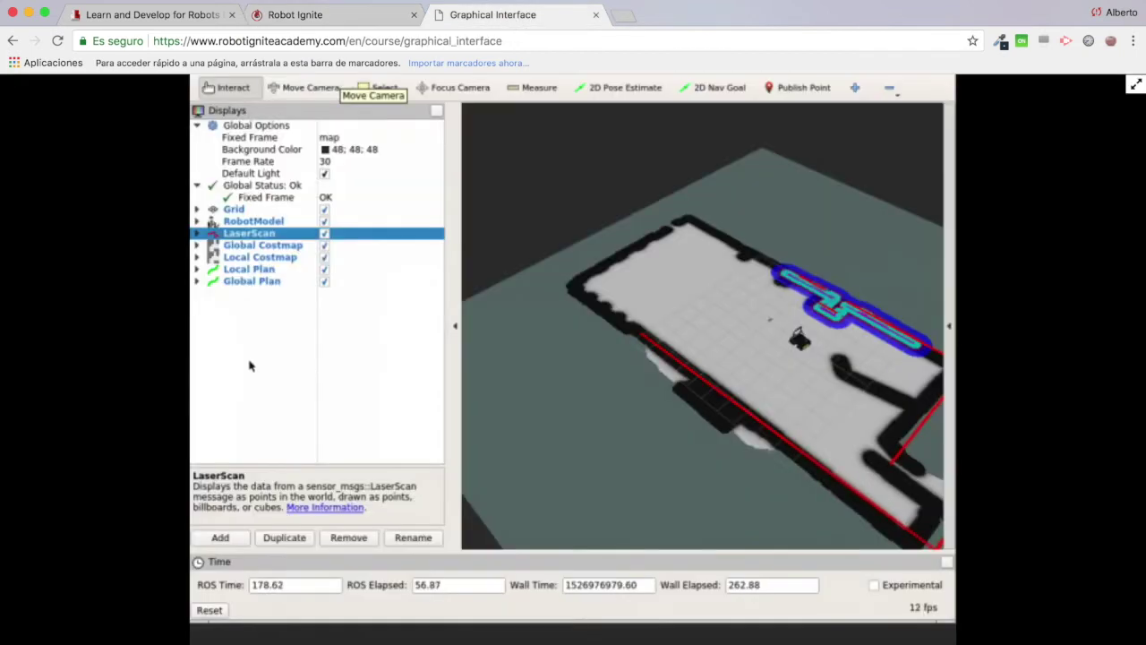
click(315, 15)
click(584, 376)
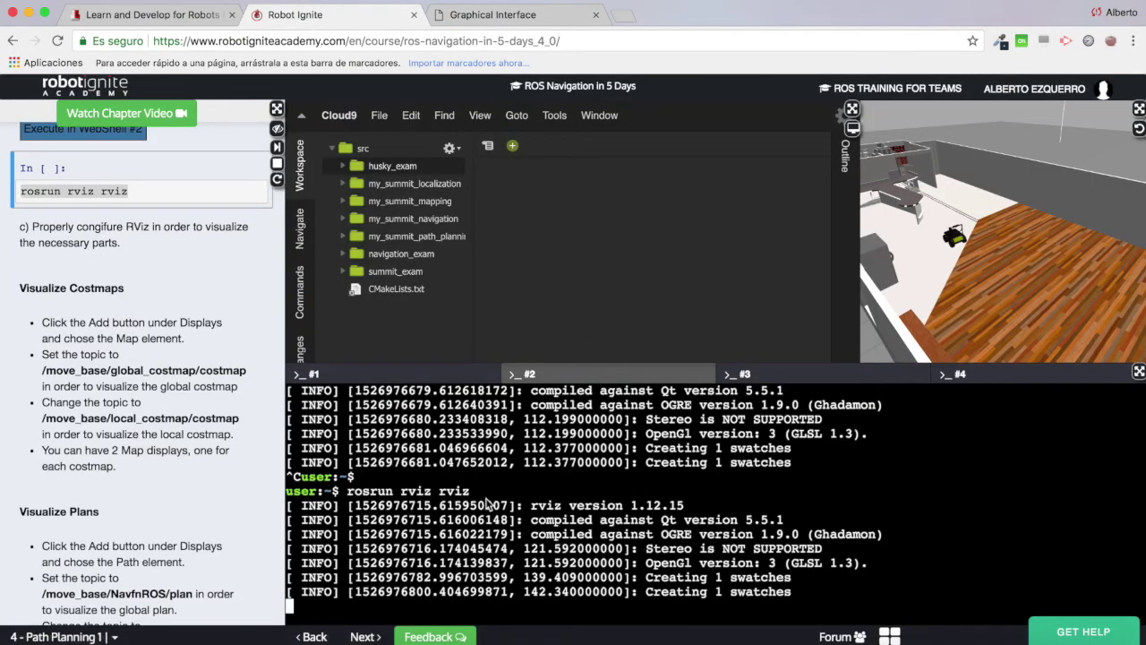
click(500, 16)
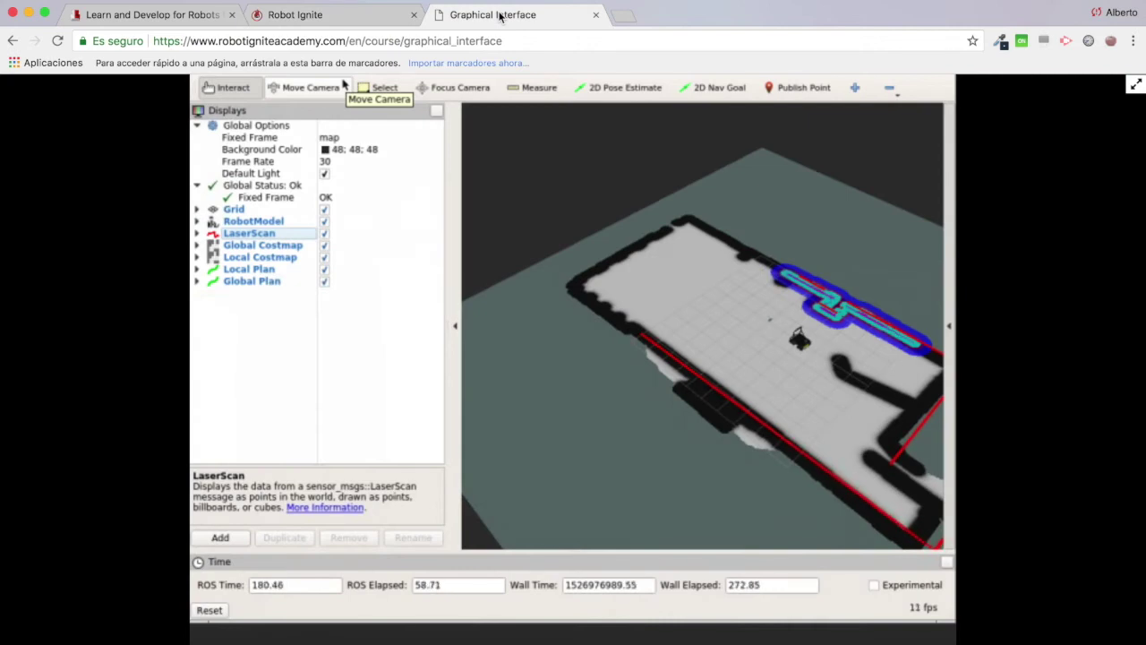
click(332, 19)
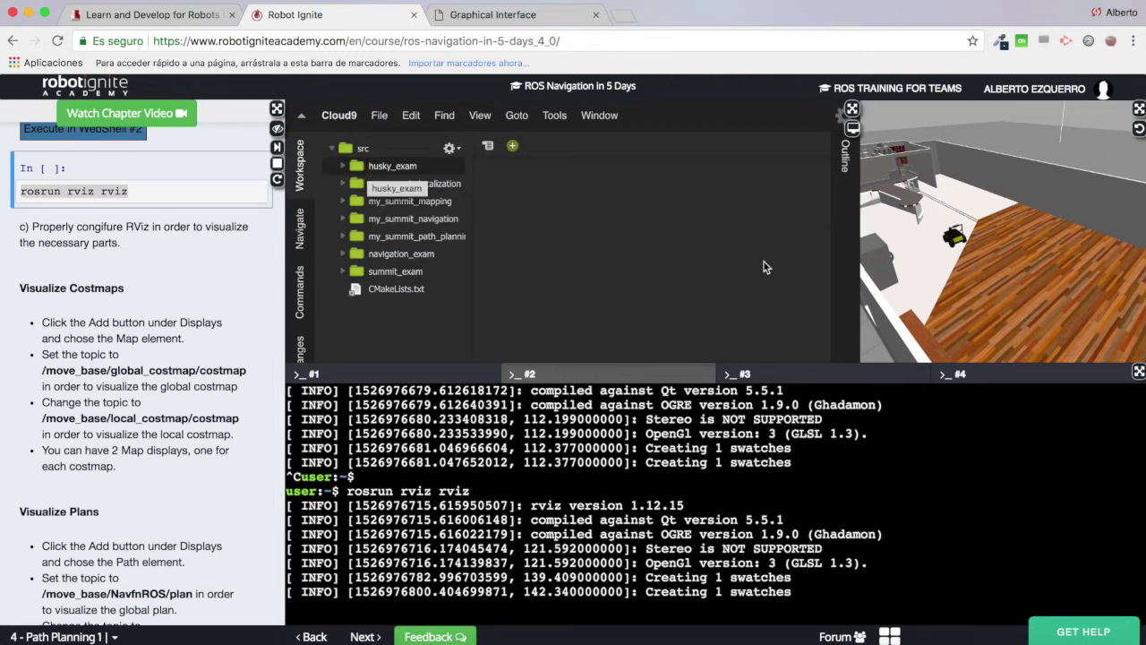
Step: Stop the keyboard teleop process in WebShell #3 and change to the catkin_ws/src directory
click(788, 376)
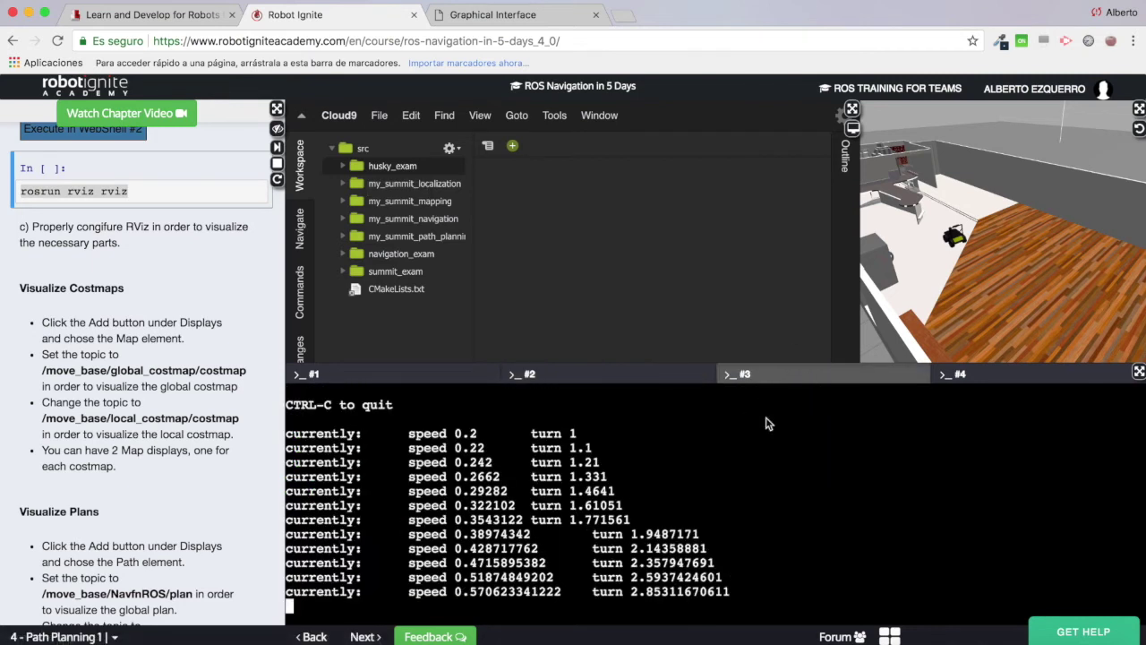
key(ctrl+c)
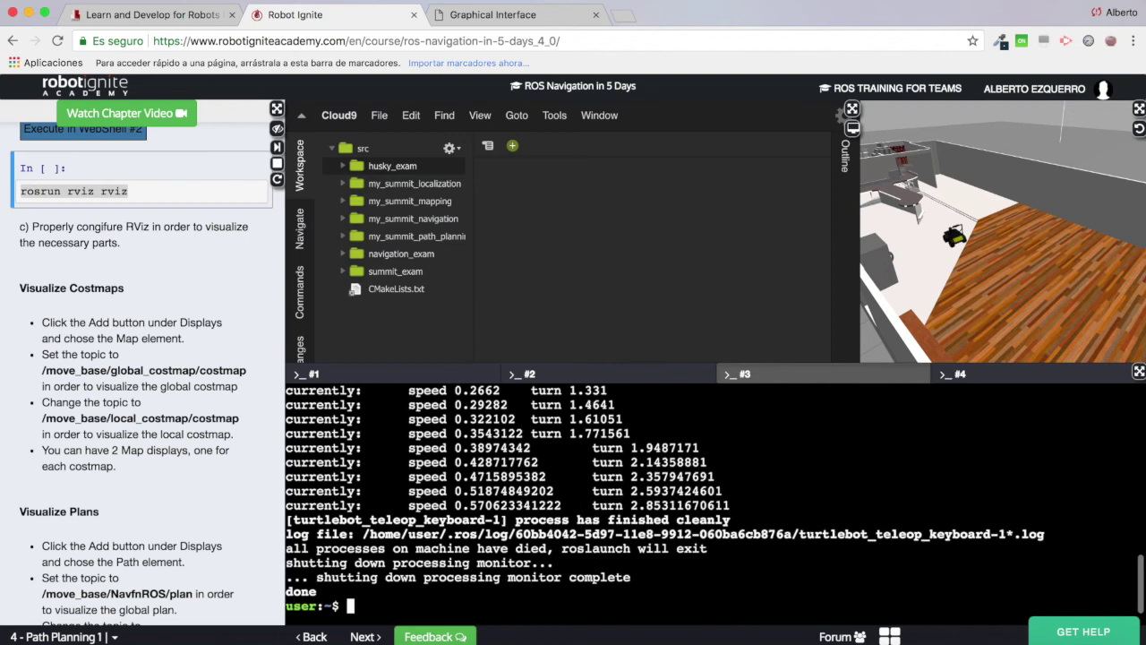
key(Return)
key(Return)
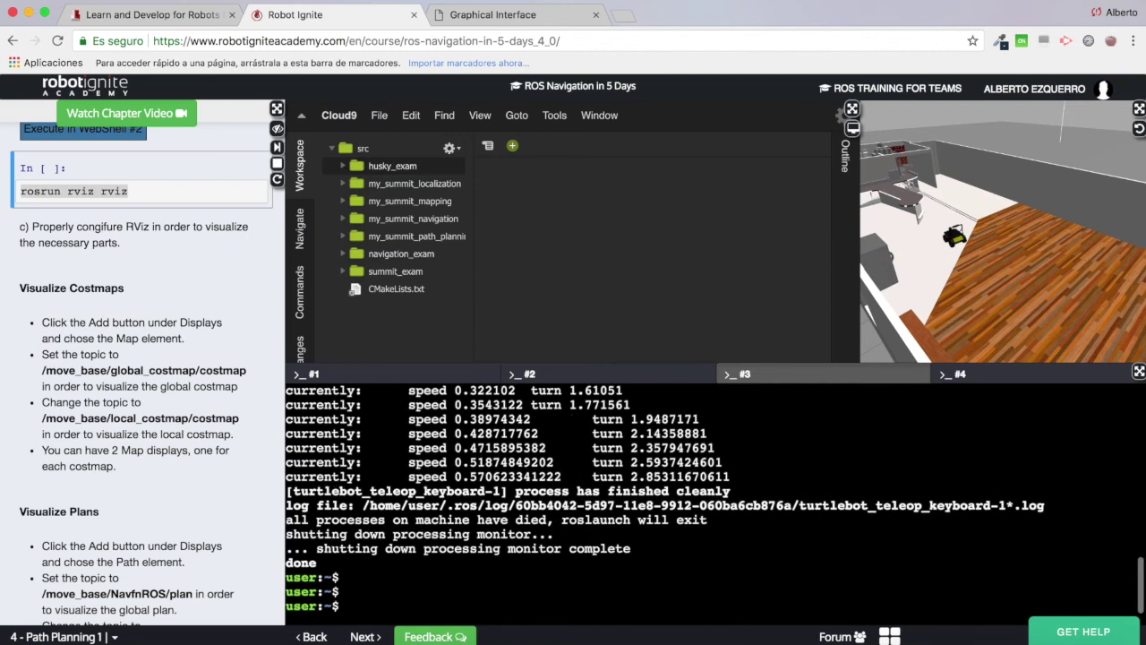
text(cd catkin_ws/src/)
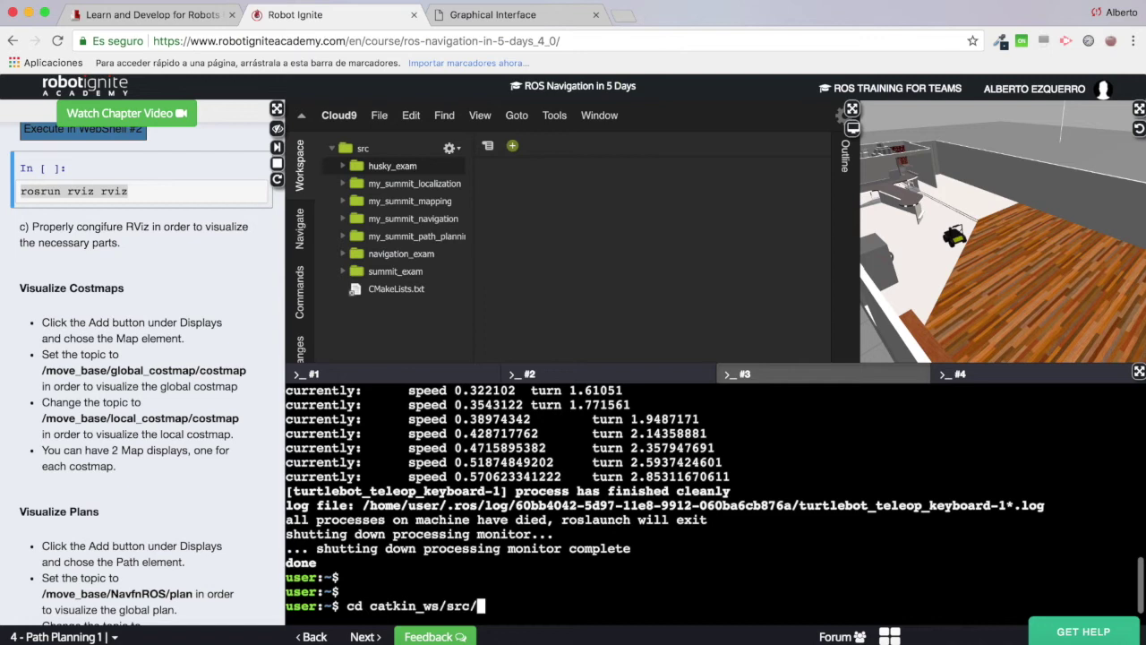
key(Return)
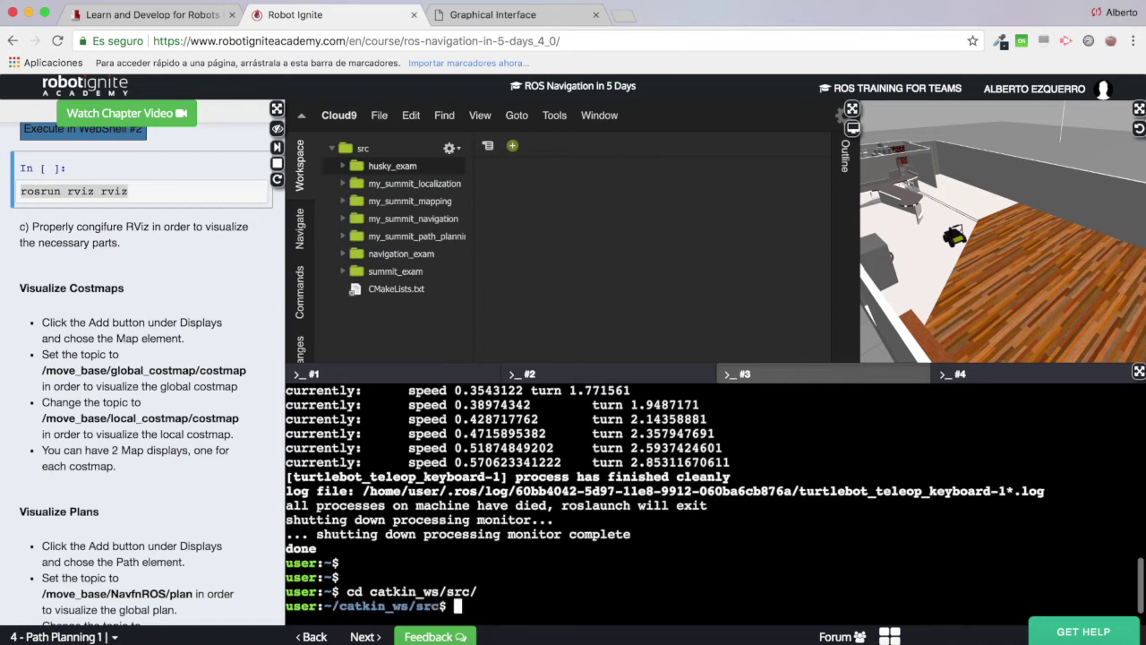
Step: Create a new catkin package named husky_nav_rviz in the workspace's src directory
text(catkin_create_pkg husky)
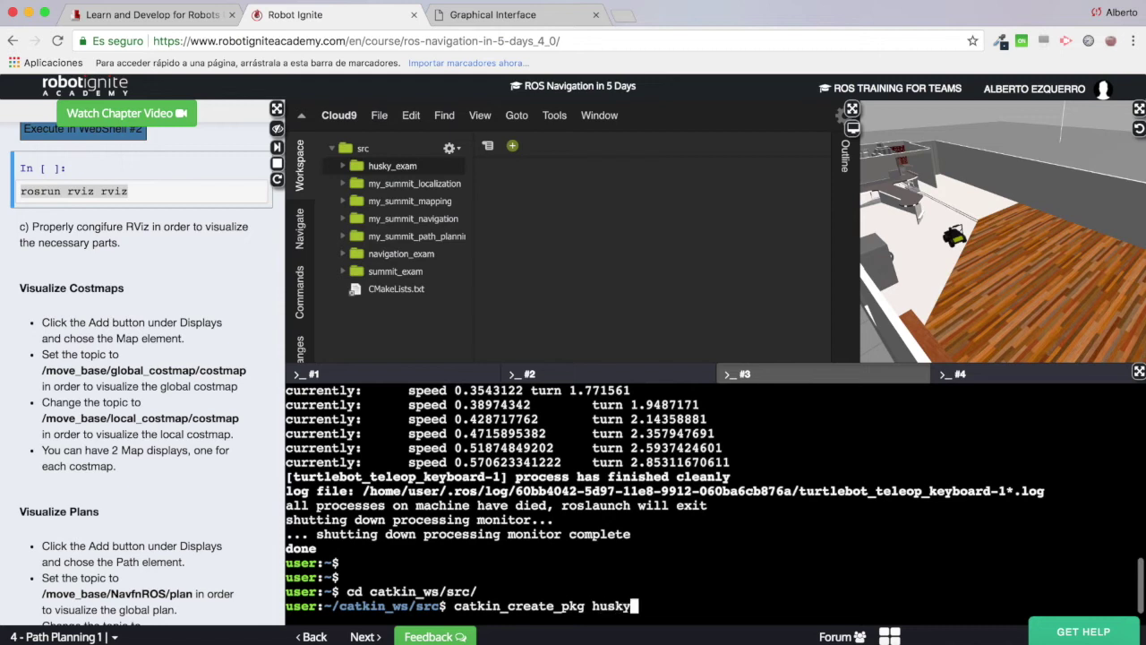
text(_navigation)
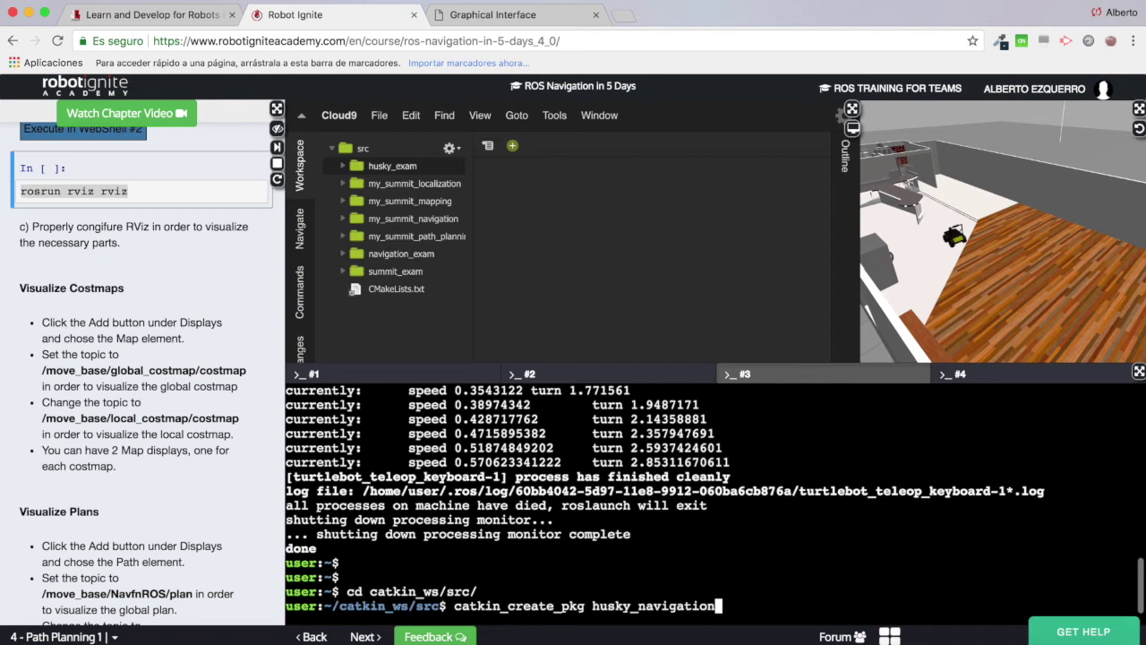
key(BackSpace)
key(BackSpace)
key(BackSpace)
key(BackSpace)
key(BackSpace)
key(BackSpace)
key(BackSpace)
text(v_rviz)
key(Return)
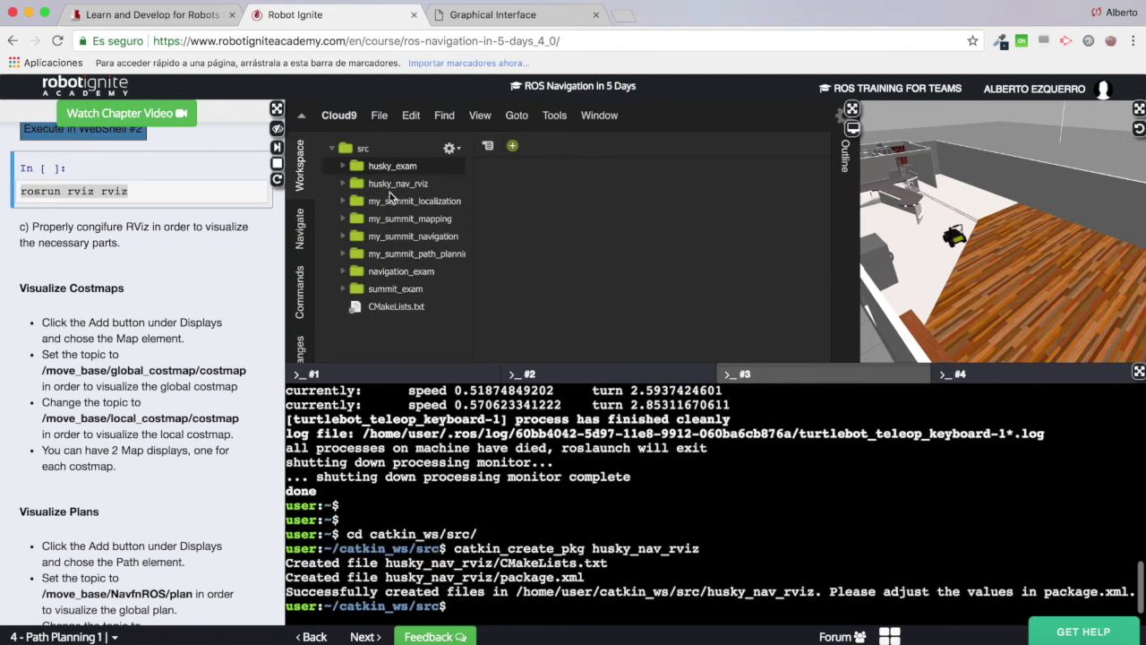
Step: Add a new folder named rviz inside the husky_nav_rviz package in the Cloud9 workspace tree
click(343, 185)
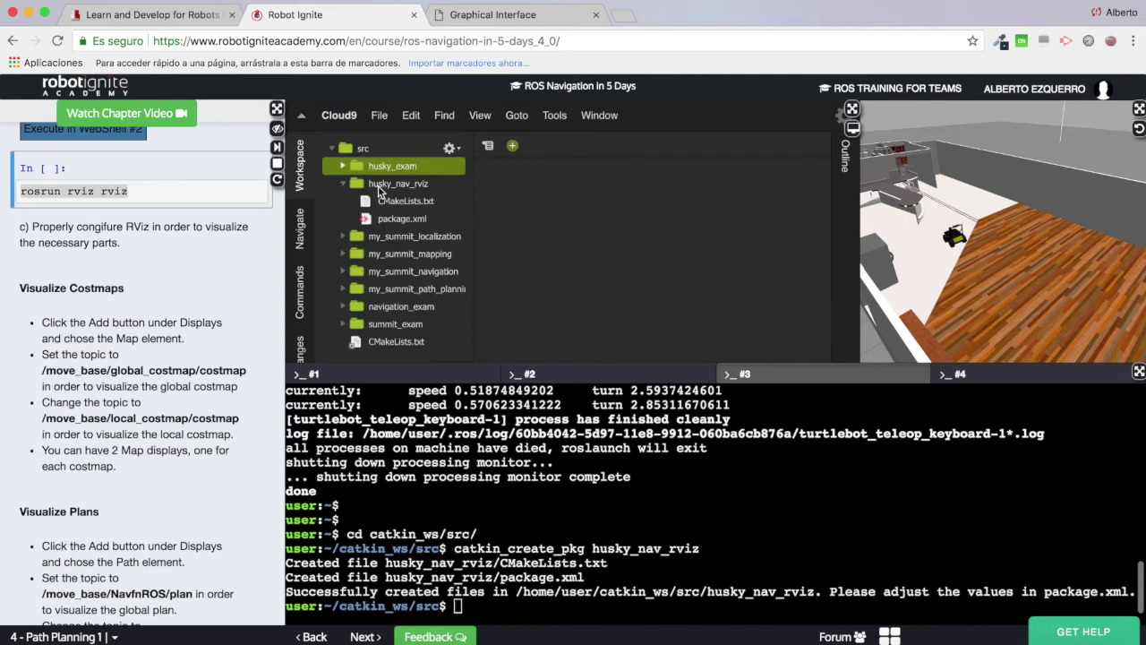
click(379, 186)
right_click(379, 188)
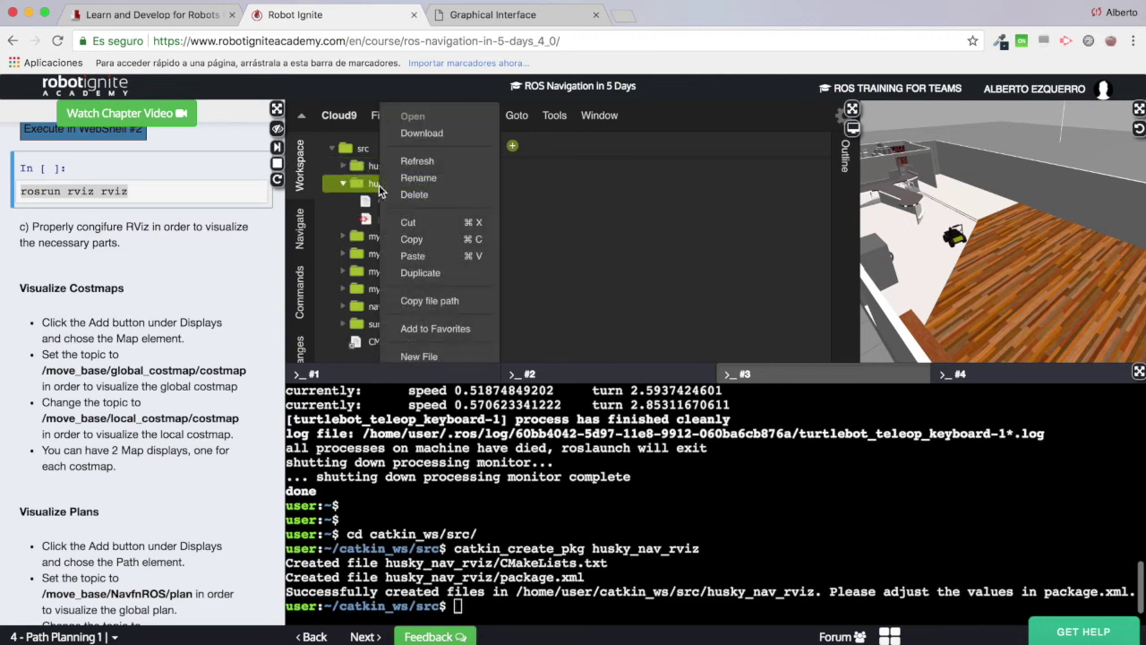
scroll(450, 281, down, 1)
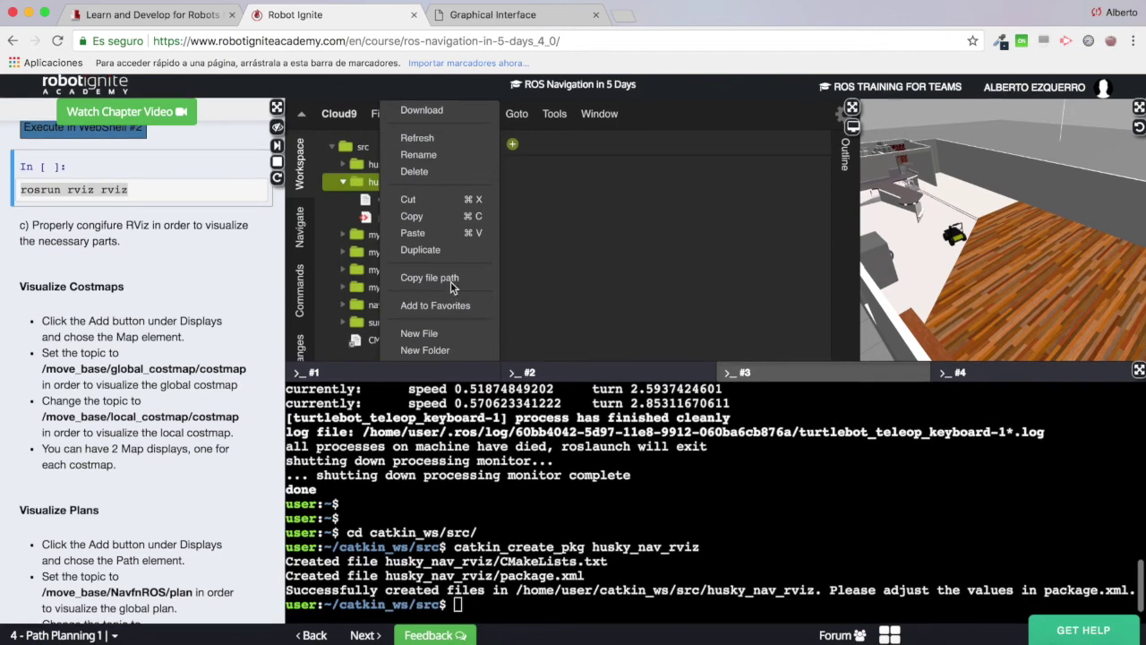
click(433, 352)
text(rviz)
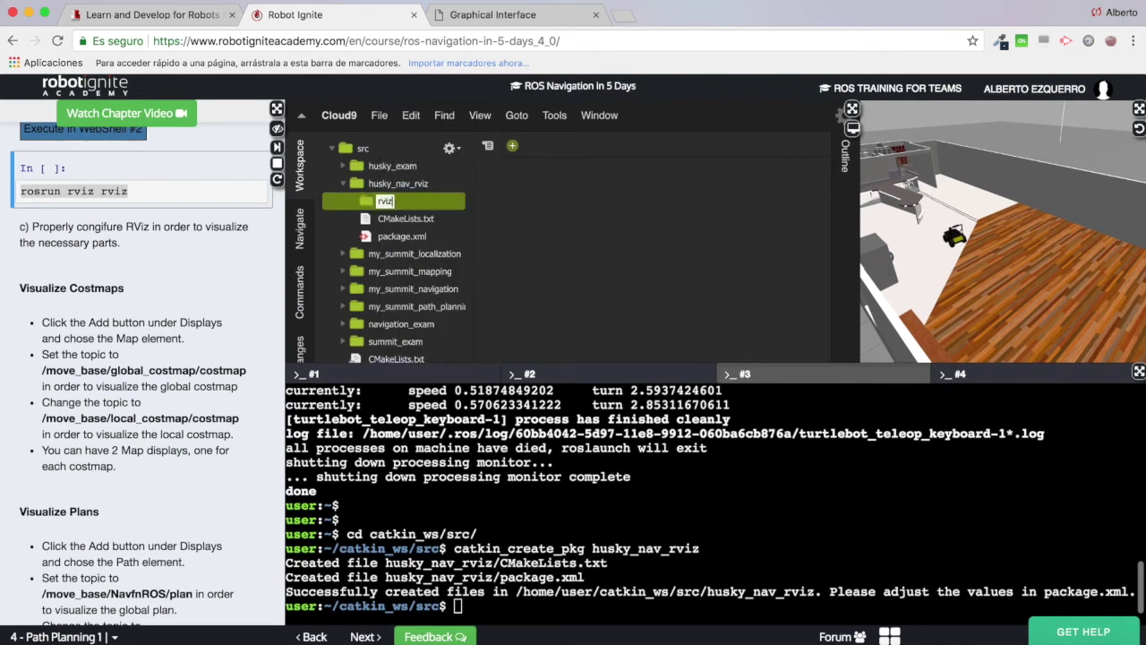
key(Return)
click(380, 185)
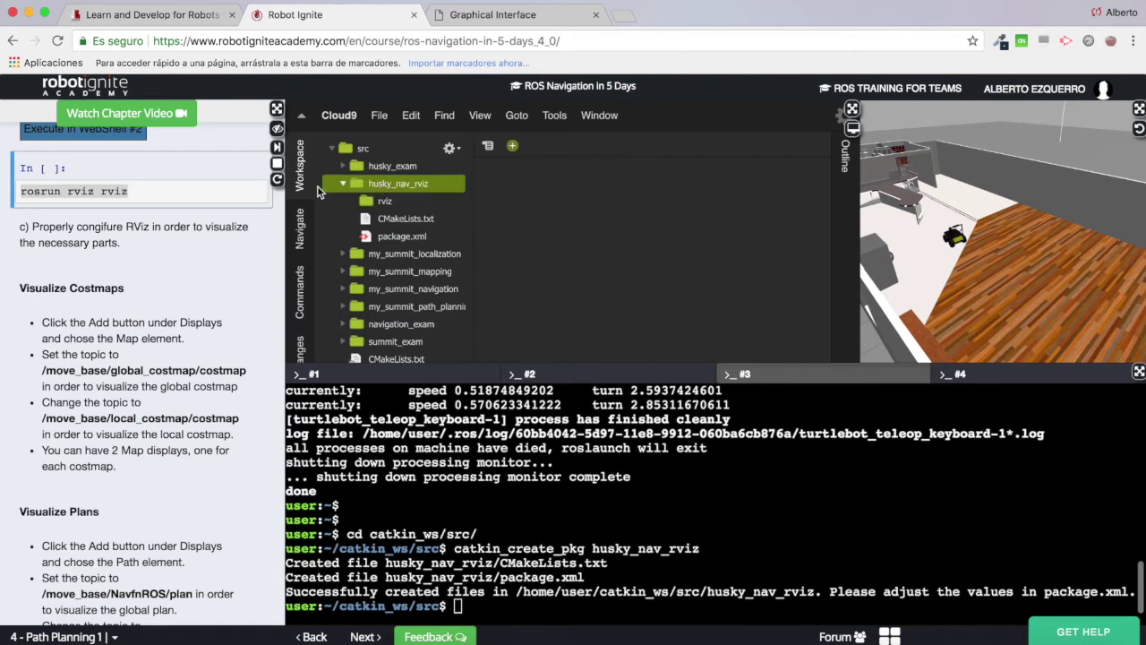
click(384, 203)
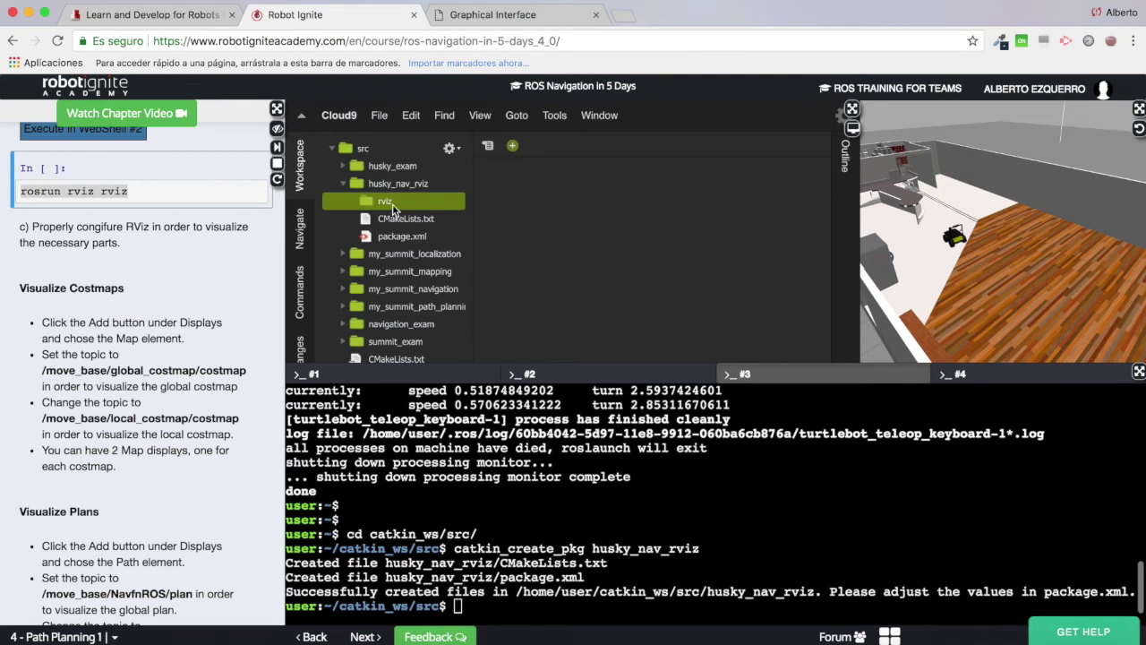
Step: Switch to the Graphical Interface page, bring RViz's full window into view and start saving the config as a new file
click(518, 15)
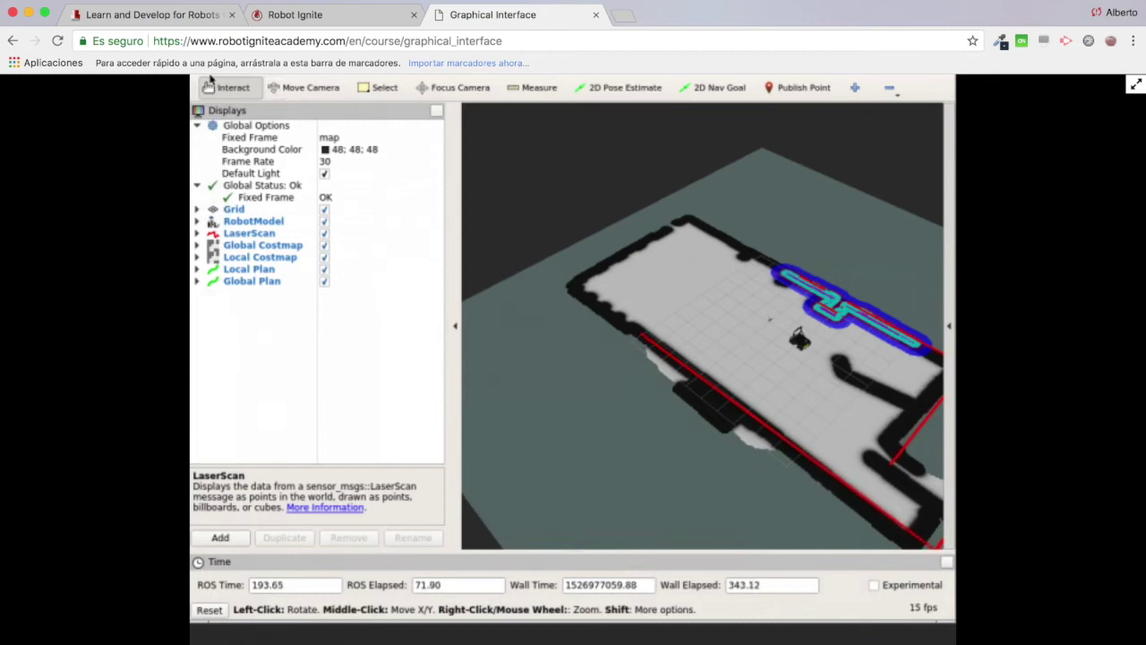
click(1135, 85)
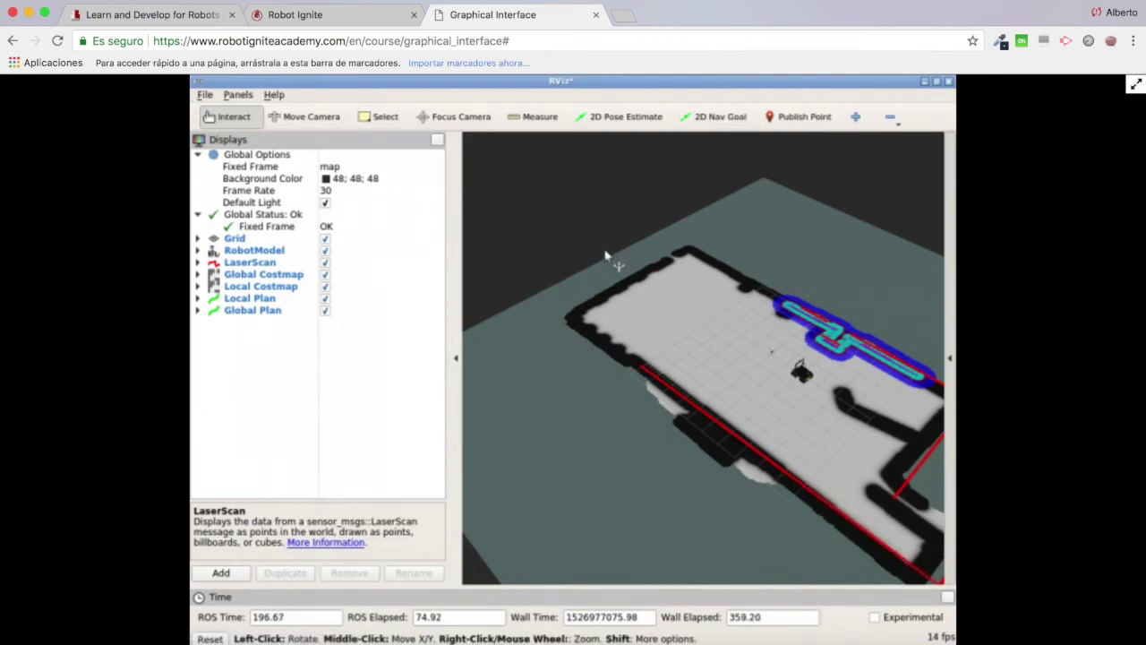
double_click(233, 83)
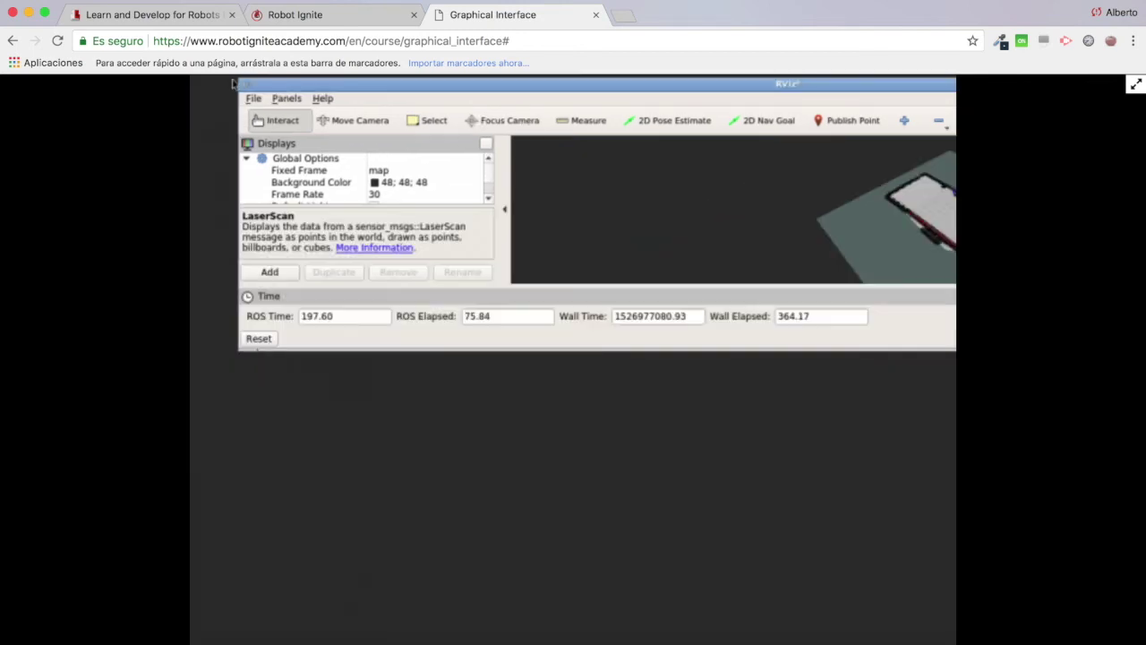
double_click(288, 84)
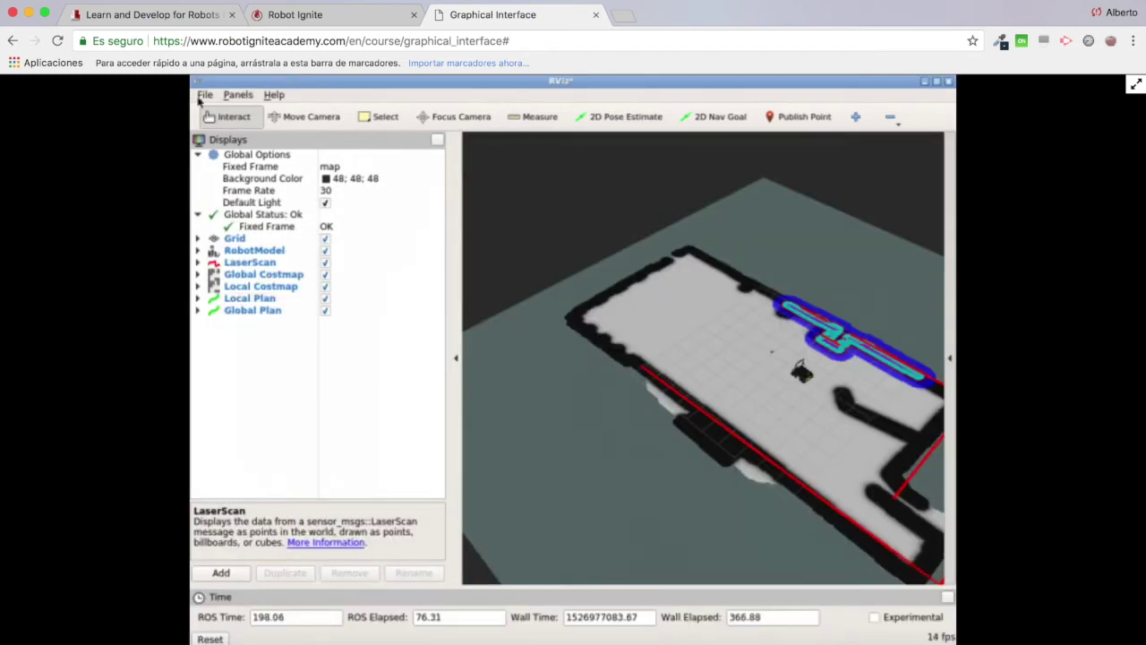
click(204, 95)
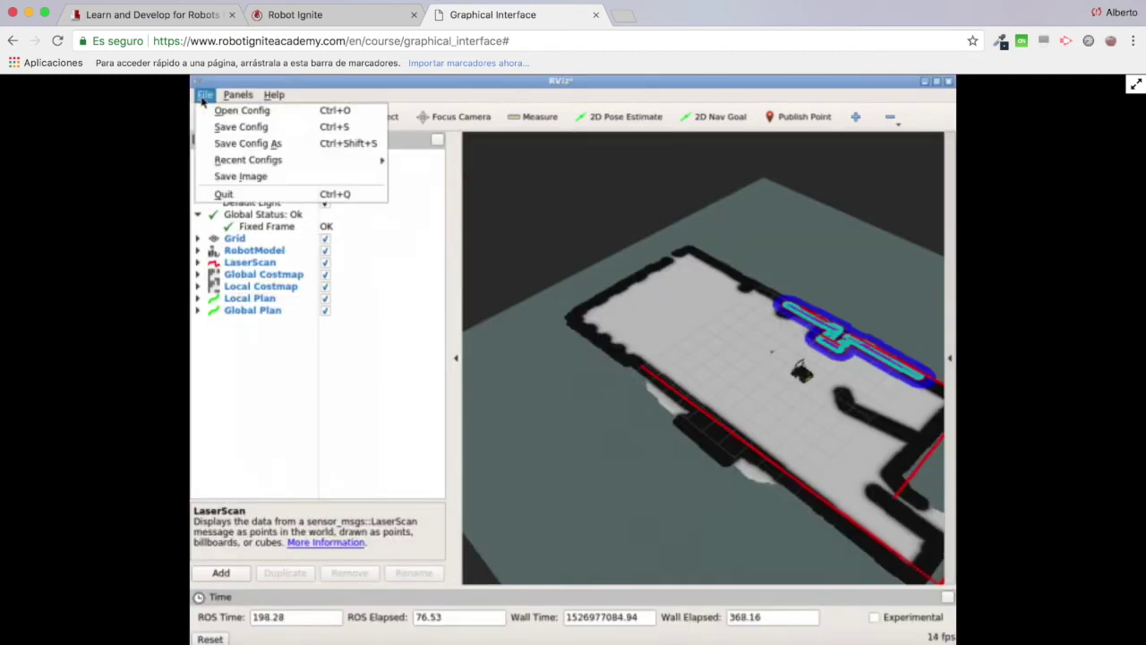
click(234, 148)
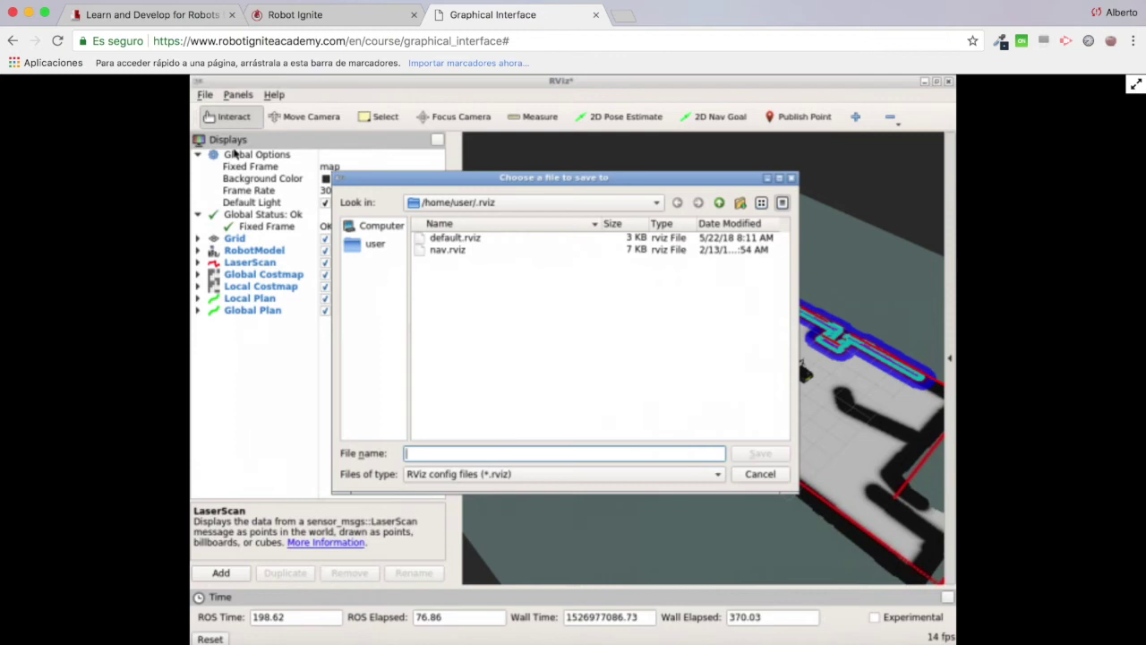
Step: Set the save location to /home/user/catkin_ws/src/husky_nav_rviz/rviz
click(447, 250)
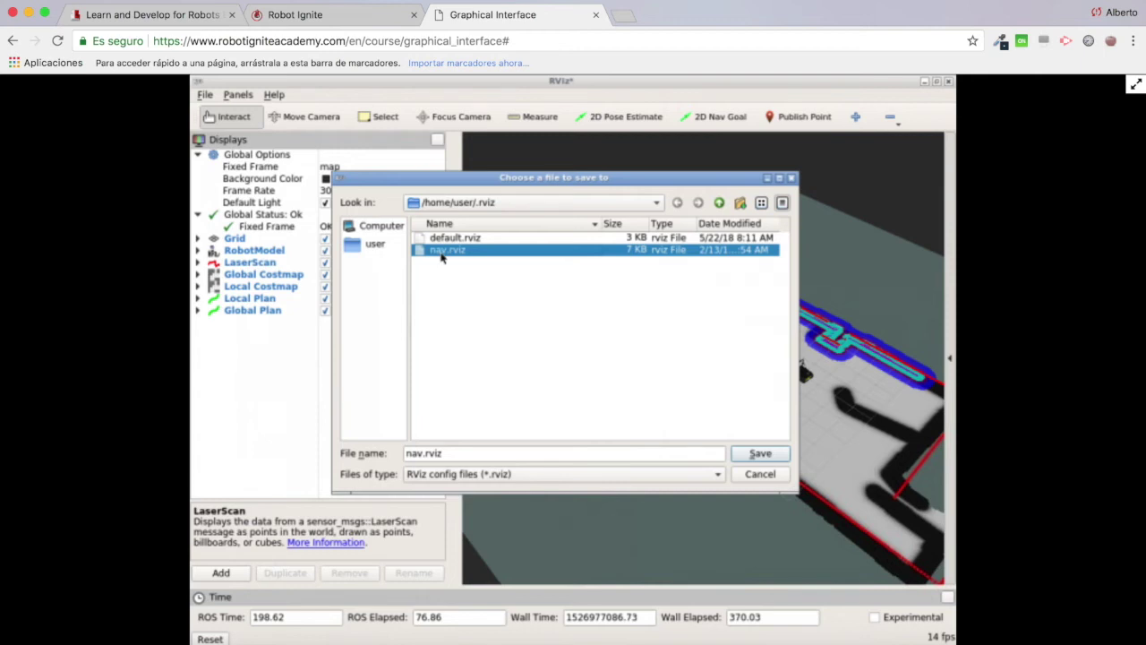
click(336, 16)
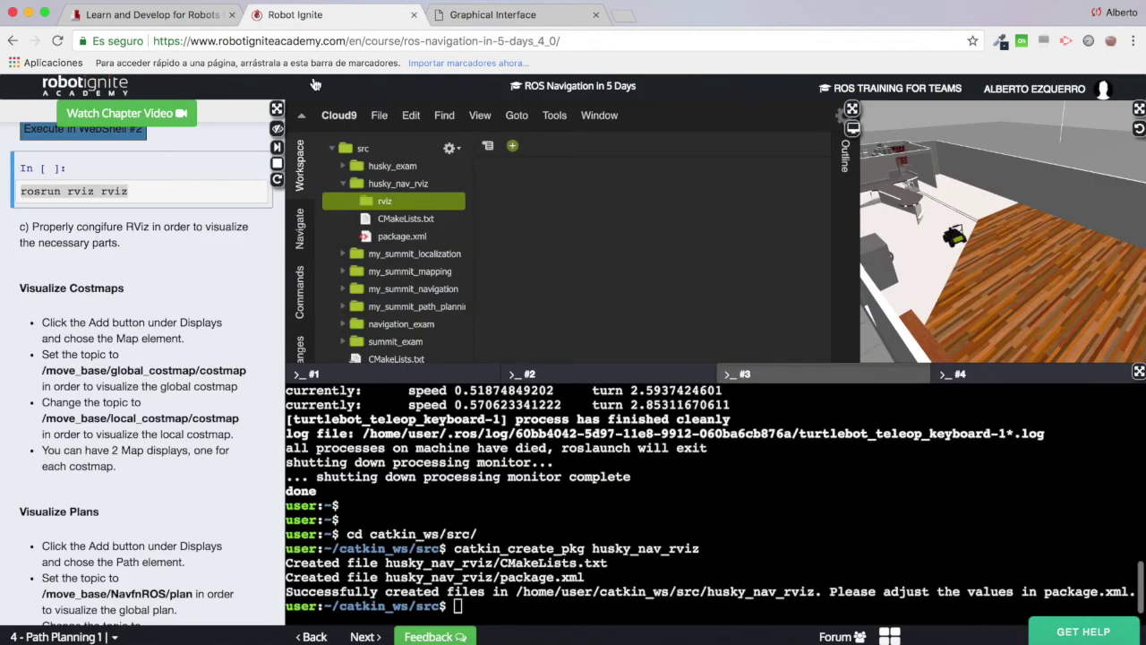
click(492, 15)
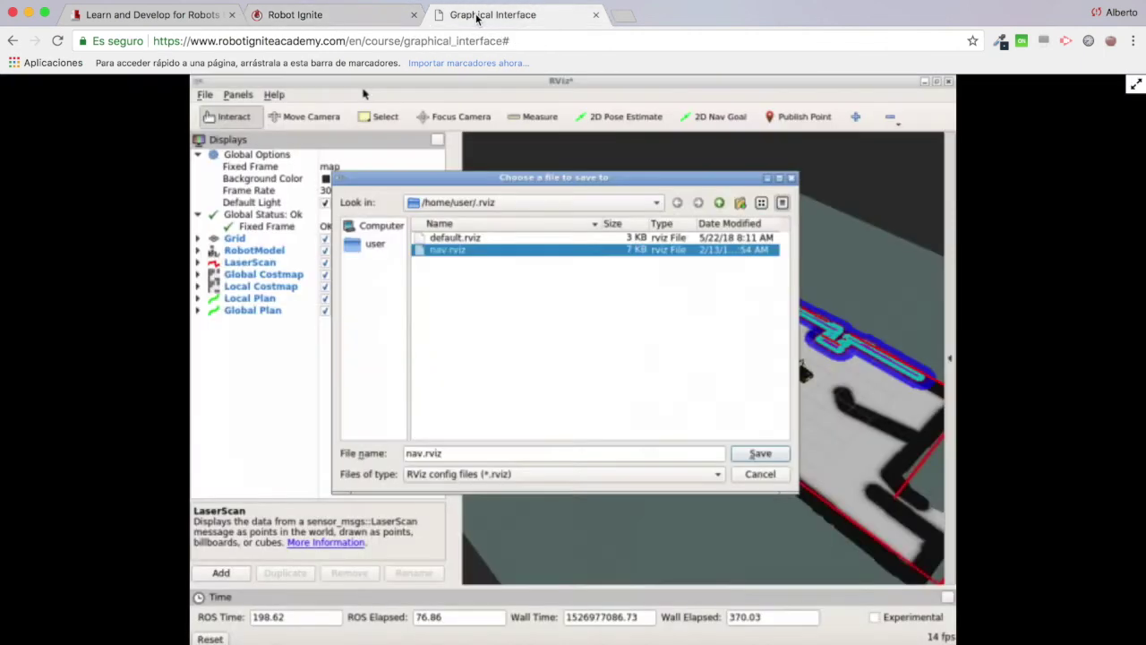
click(364, 251)
double_click(452, 251)
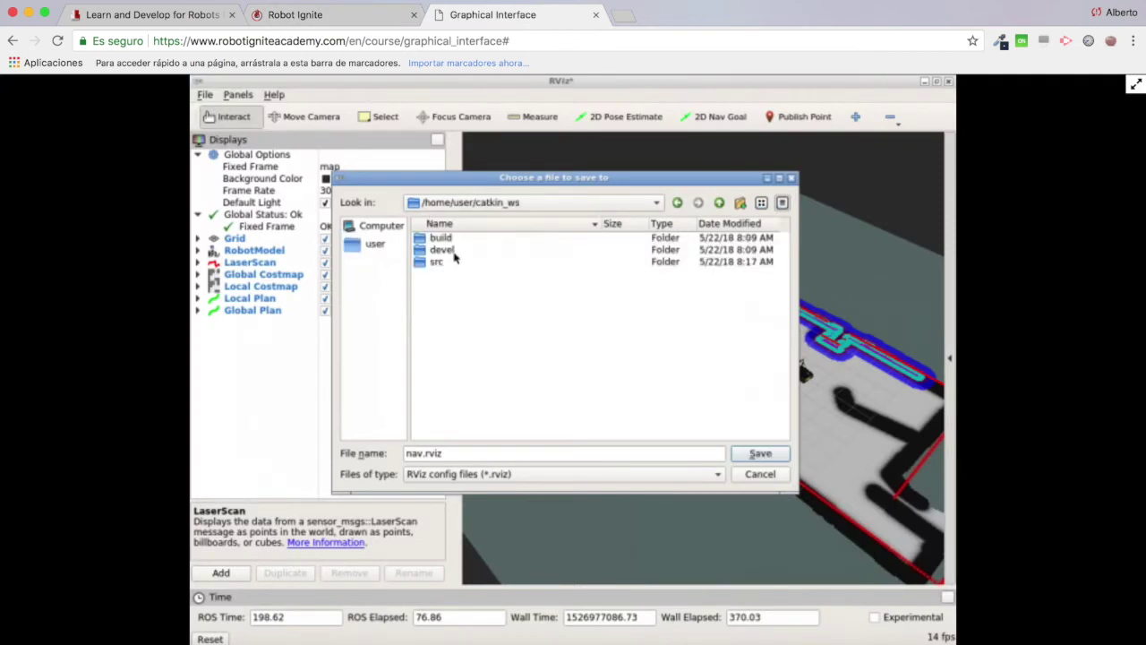
double_click(441, 263)
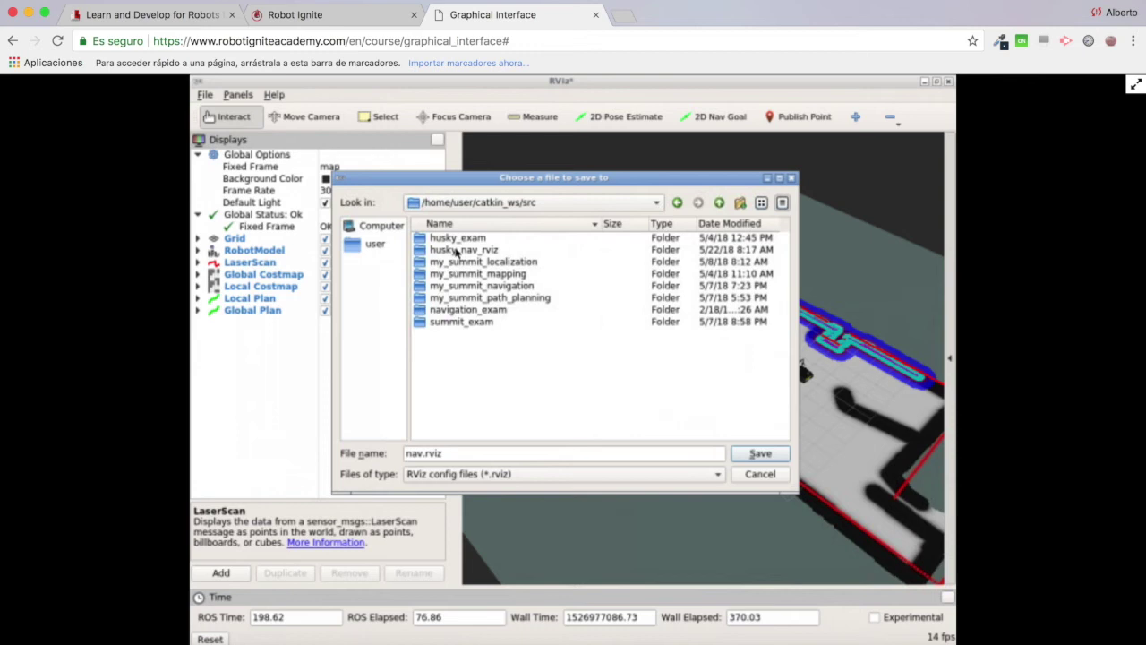
double_click(456, 251)
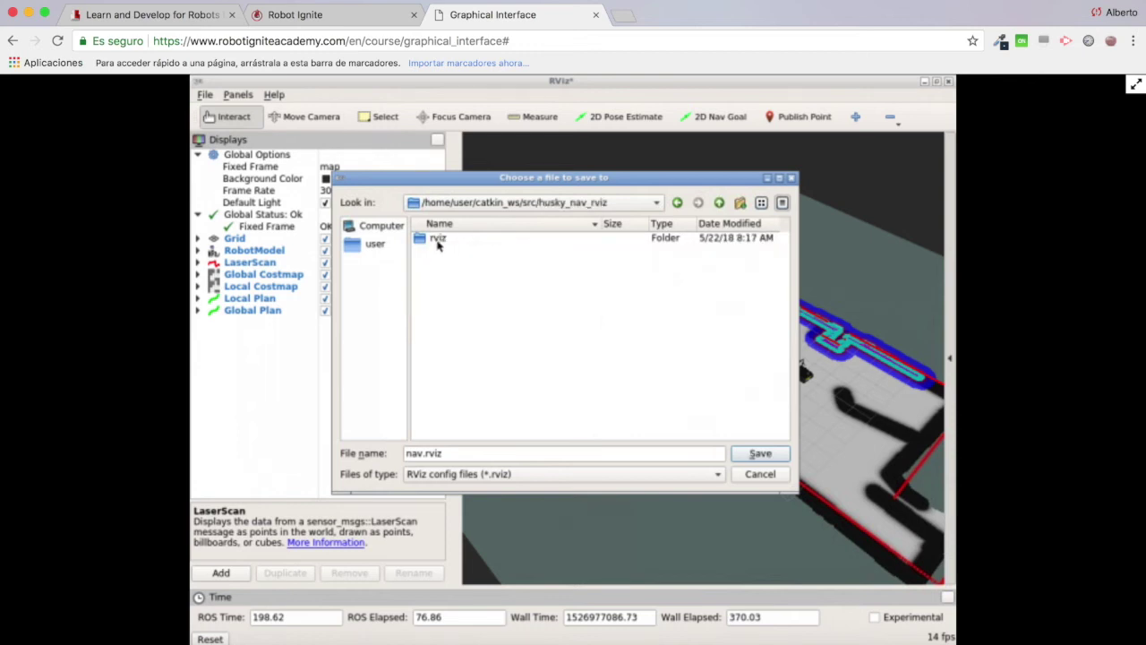
double_click(438, 240)
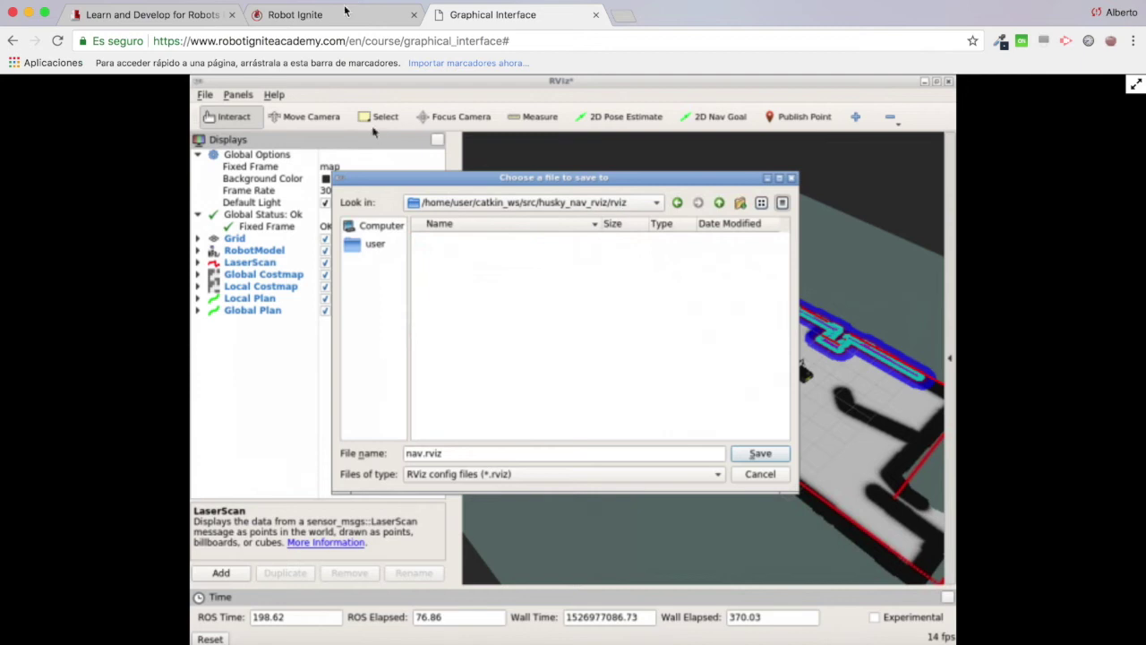
Step: Name the RViz config path_planning.rviz and save it in the husky_nav_rviz package's rviz folder
click(304, 14)
click(493, 14)
click(423, 453)
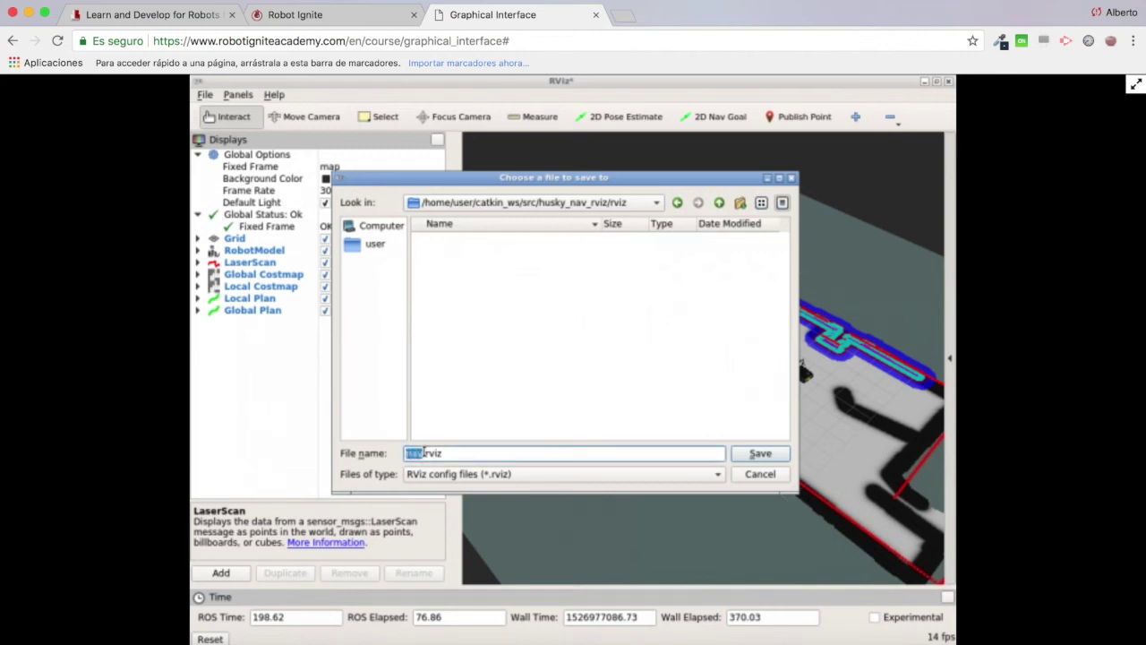
text(path_planning)
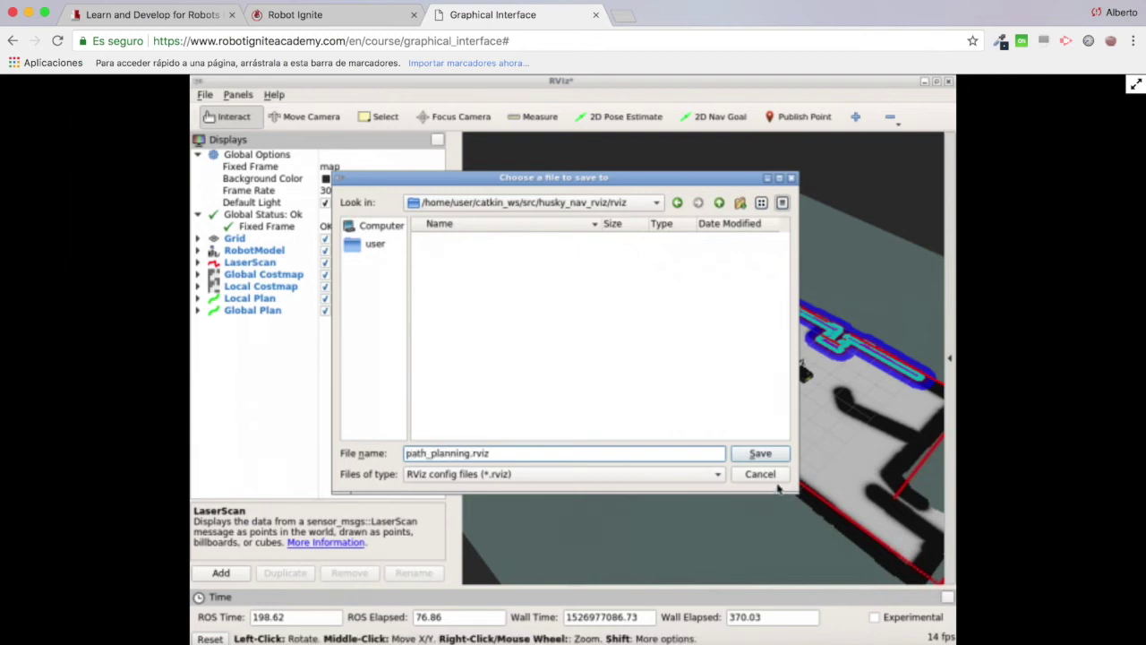
click(757, 454)
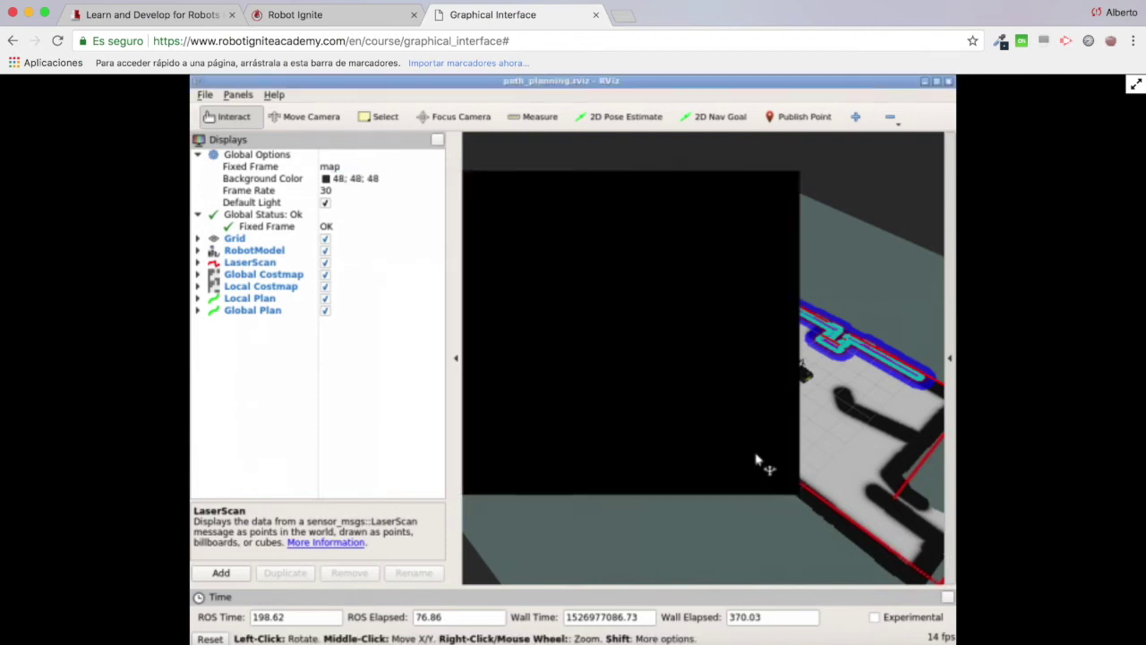
scroll(756, 460, down, 3)
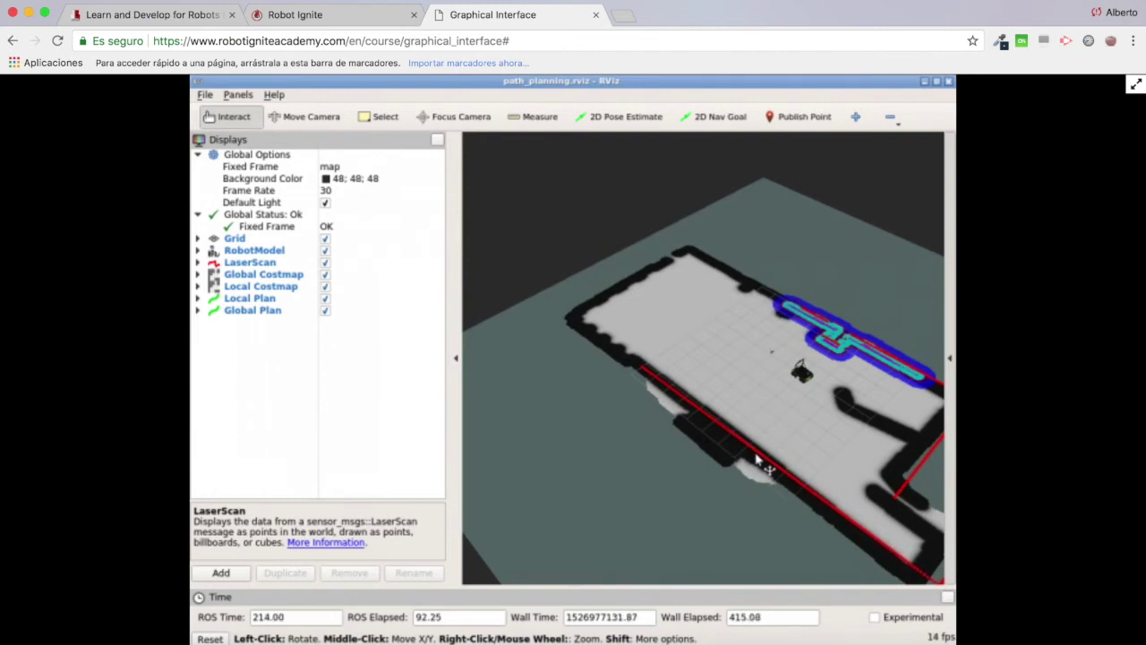
Step: Switch to the Robot Ignite course page, refresh the src folder in the workspace tree and expand husky_nav_rviz's rviz folder
click(340, 14)
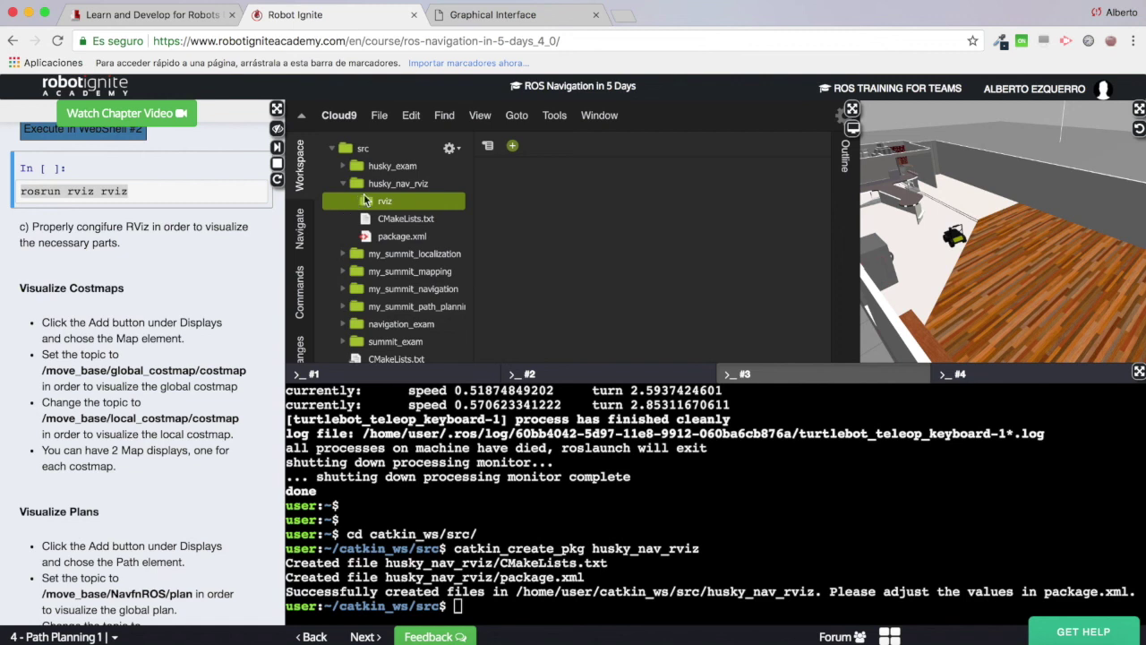
click(363, 150)
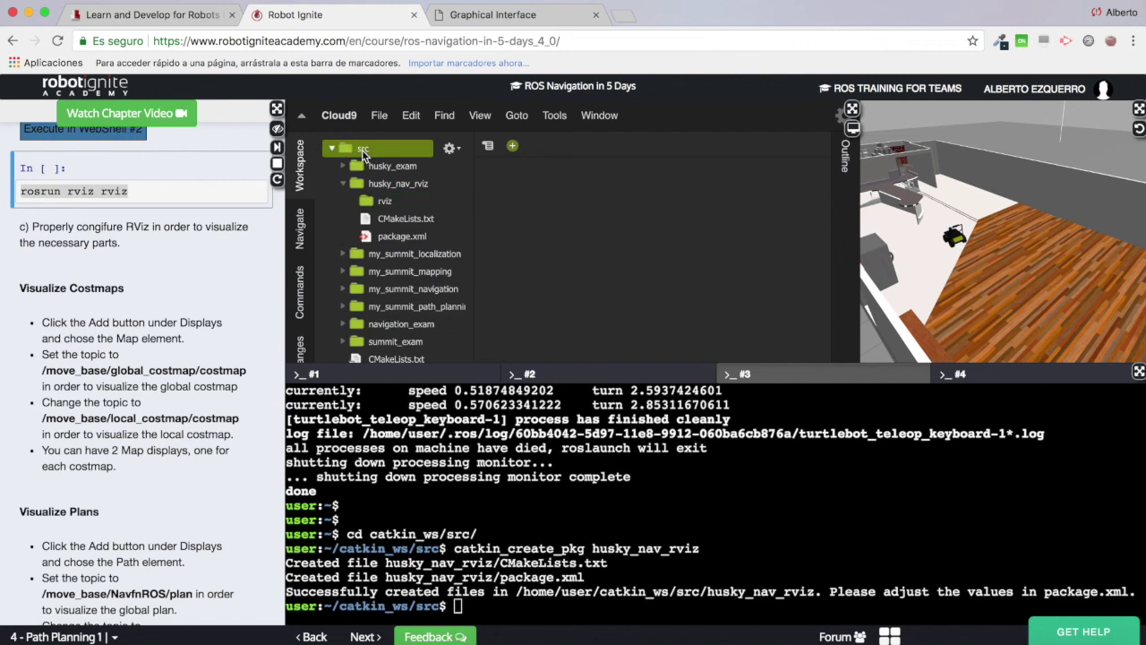
right_click(366, 223)
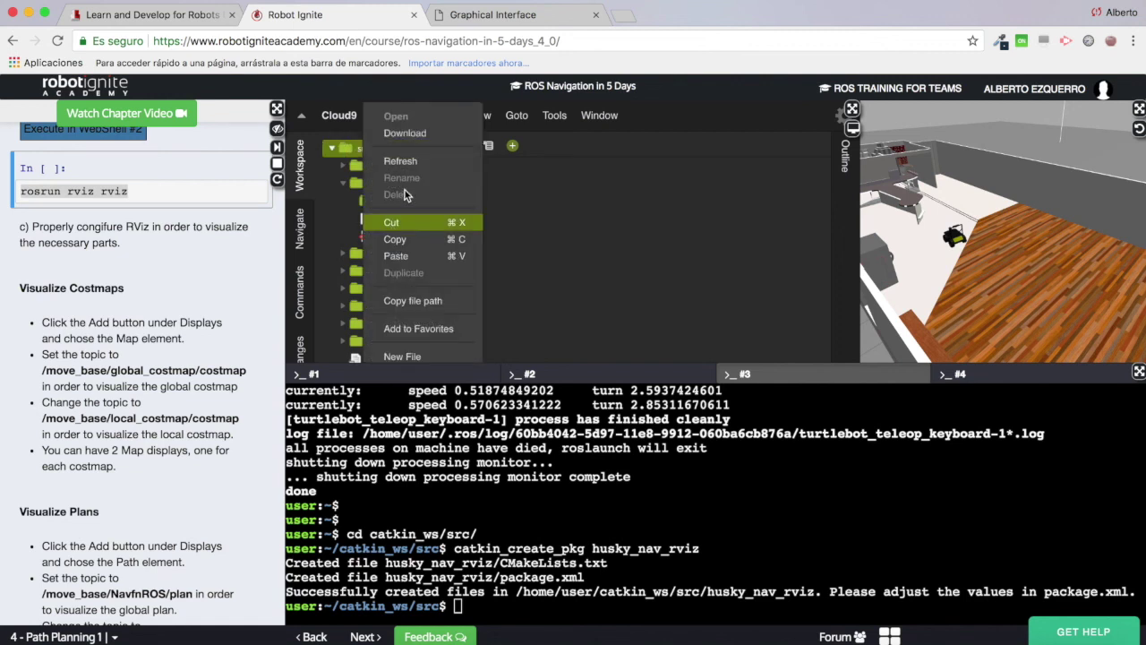
click(399, 160)
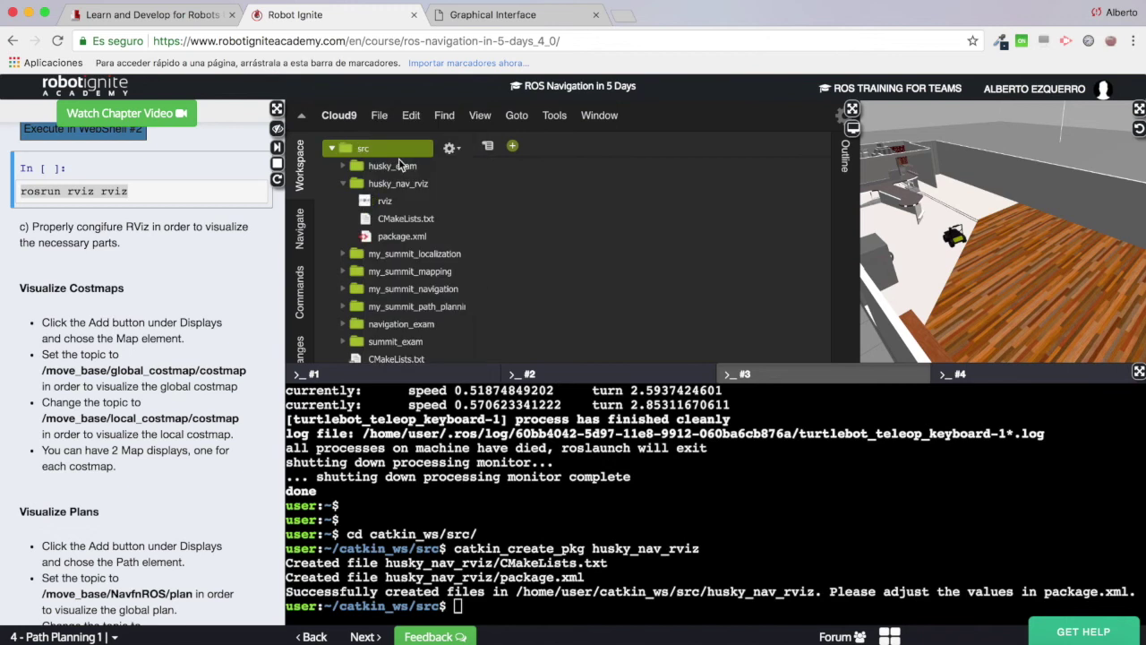
click(368, 204)
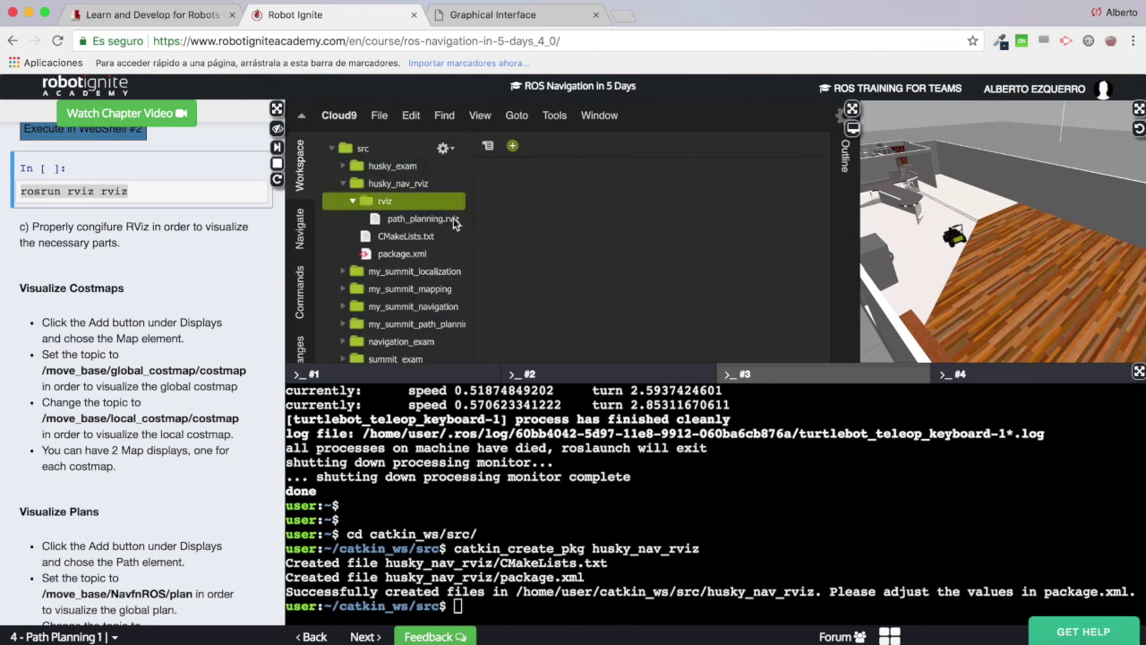
Step: Open path_planning.rviz in the editor to look through its contents, and close the file
click(408, 221)
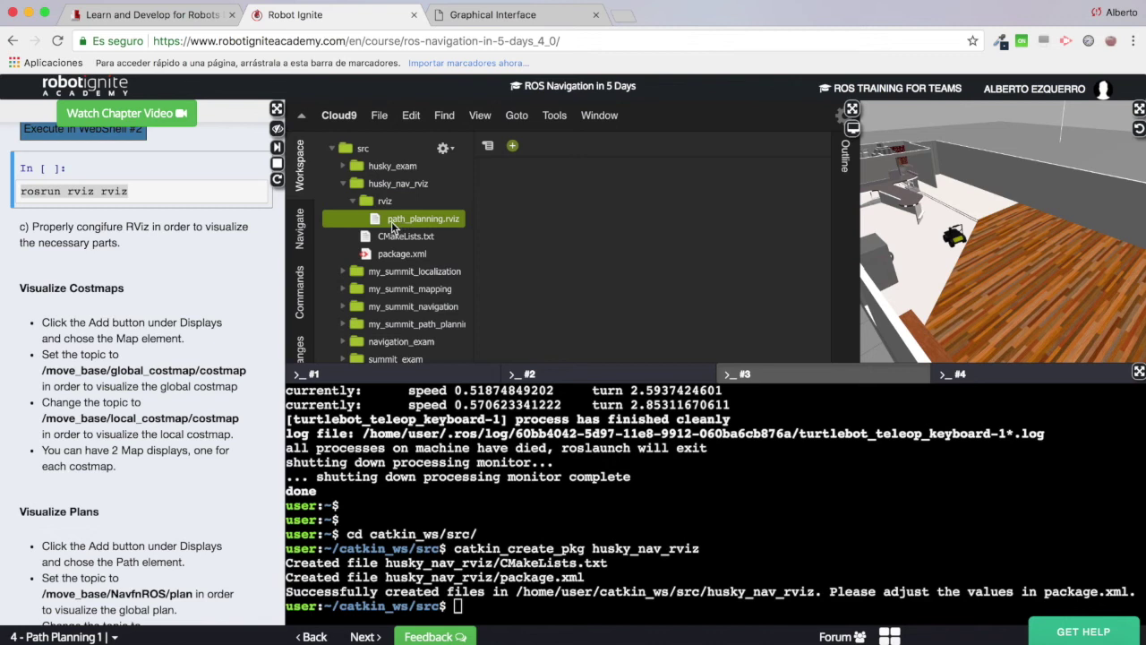
double_click(439, 220)
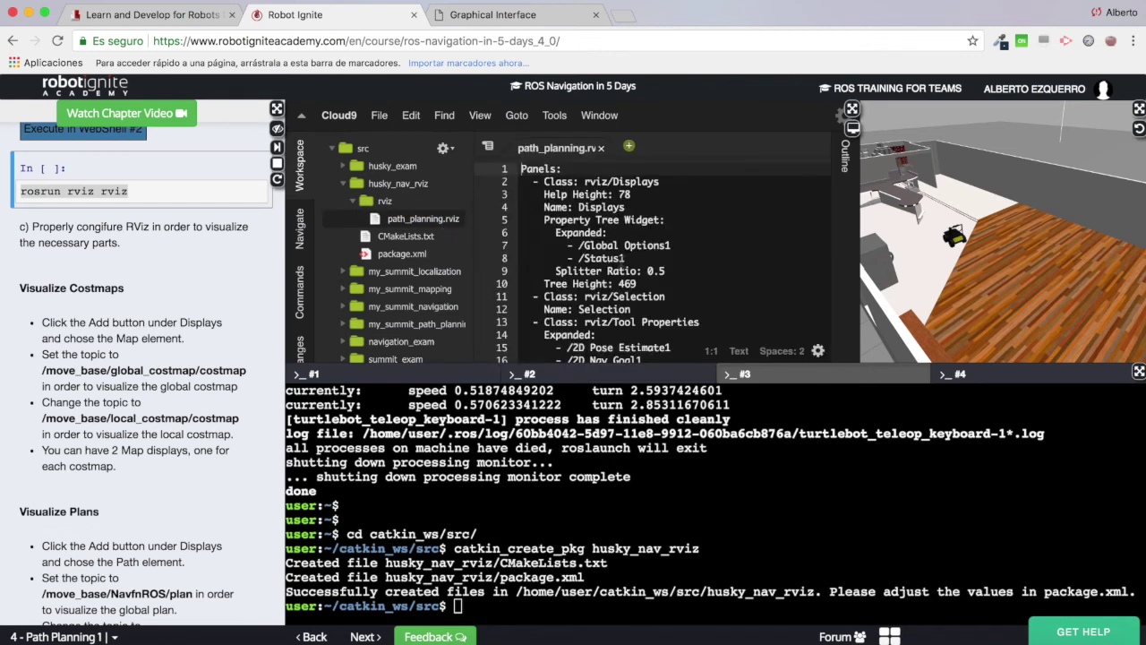
scroll(633, 254, down, 20)
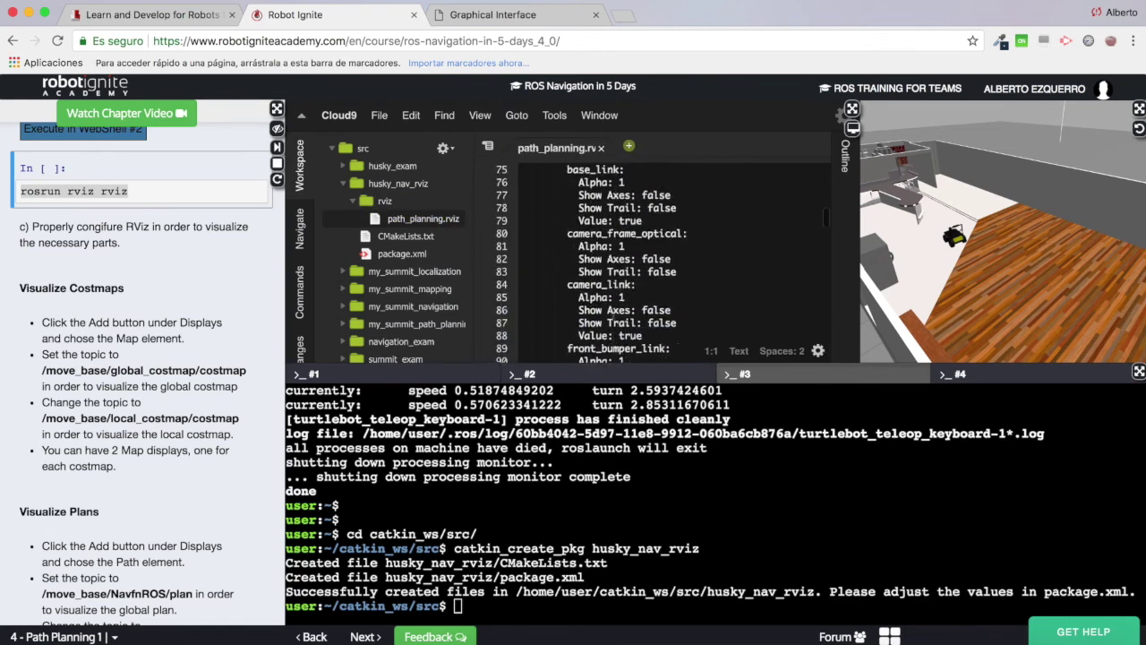
scroll(634, 255, up, 20)
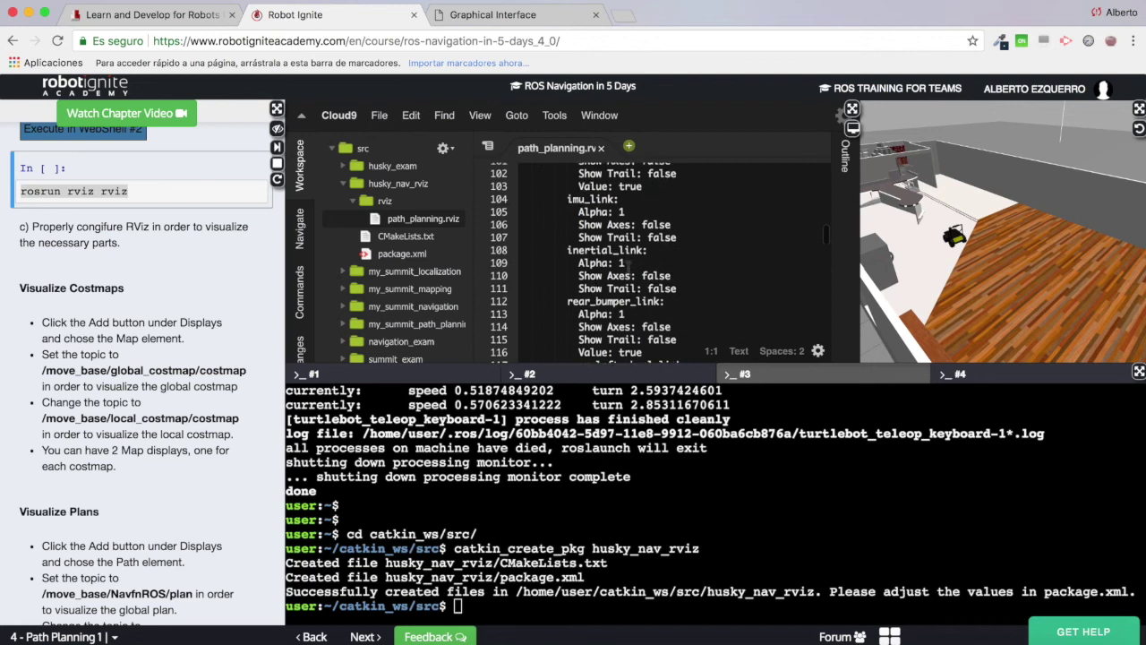
click(602, 149)
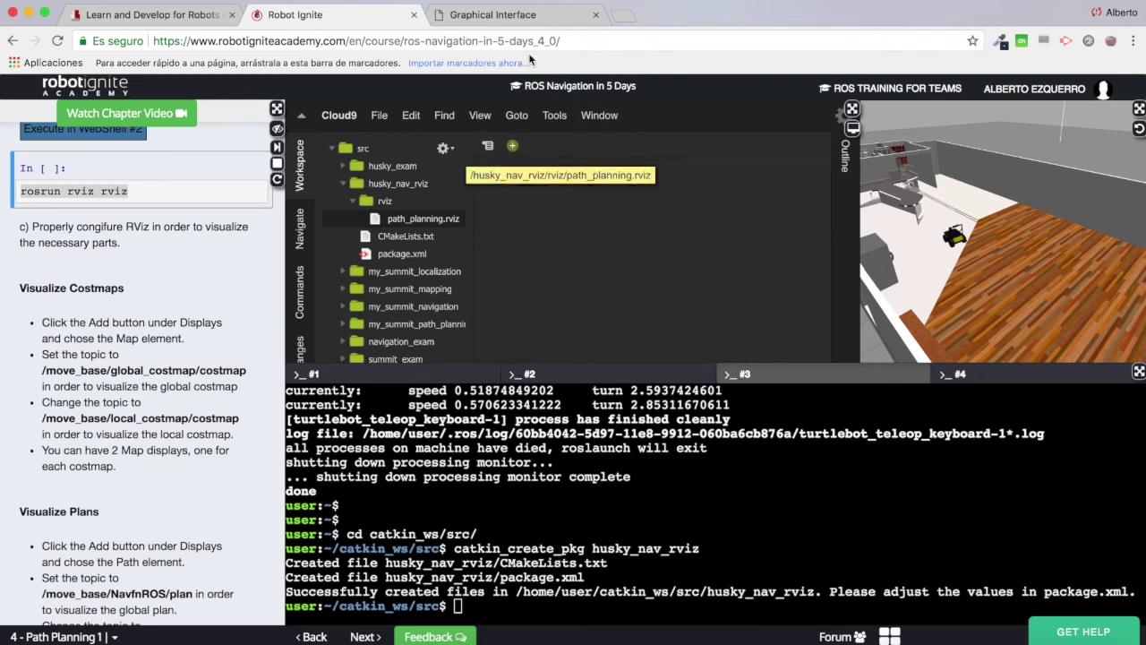
Step: Stop the RViz process running in shell #2 and relaunch it with rosrun rviz rviz
click(598, 375)
key(ctrl+c)
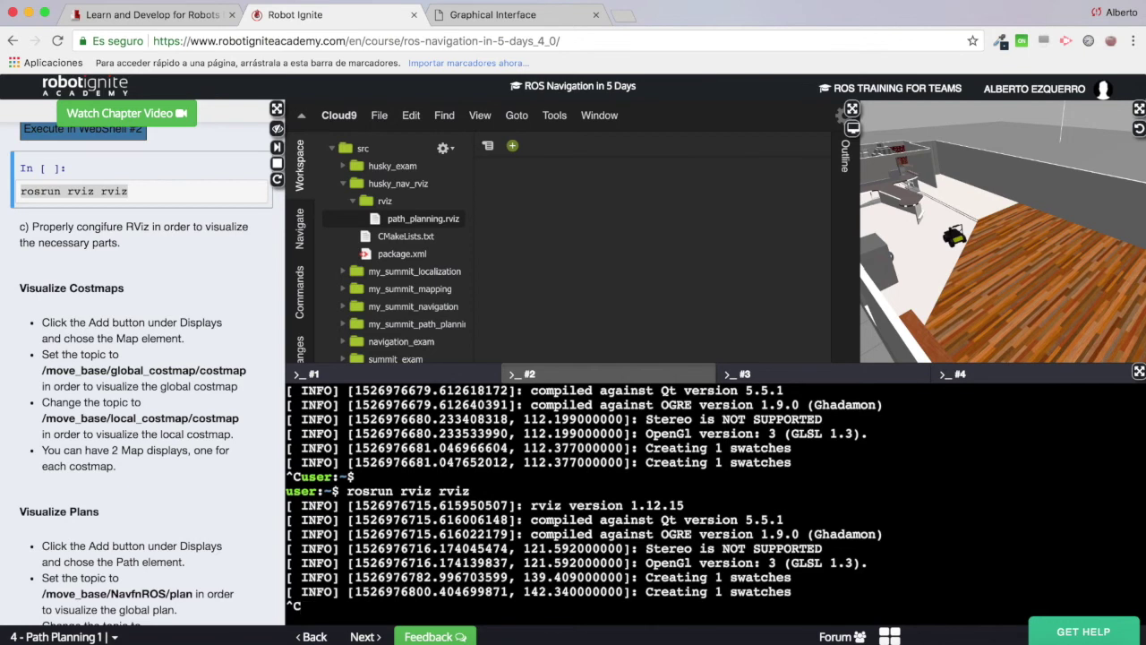
key(Return)
key(Up)
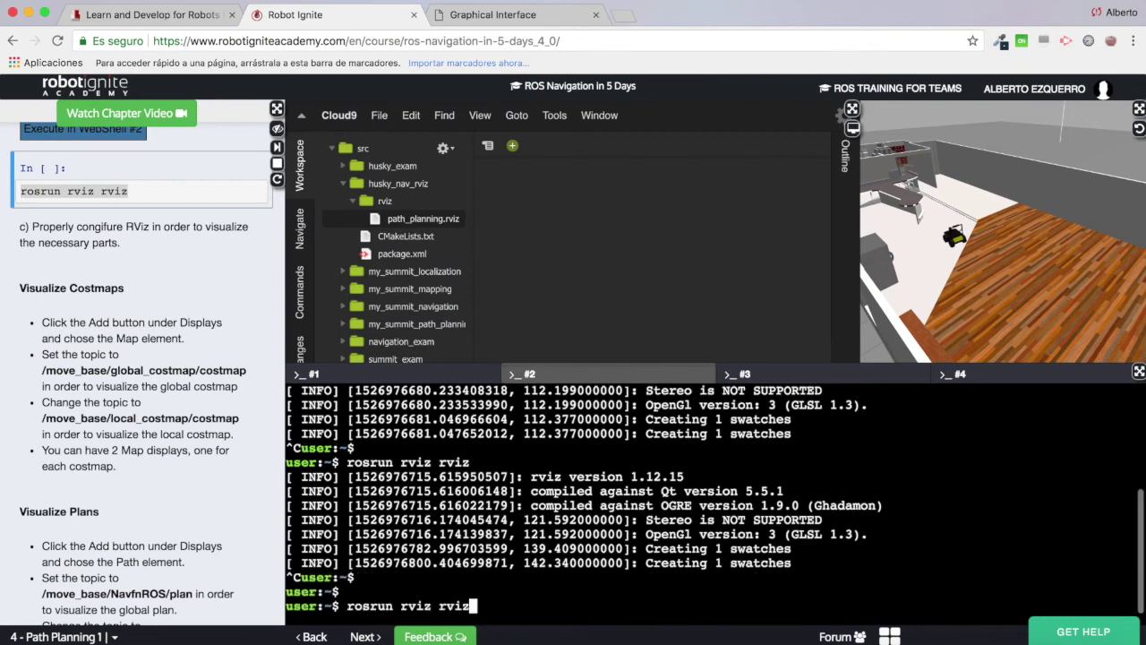
key(Return)
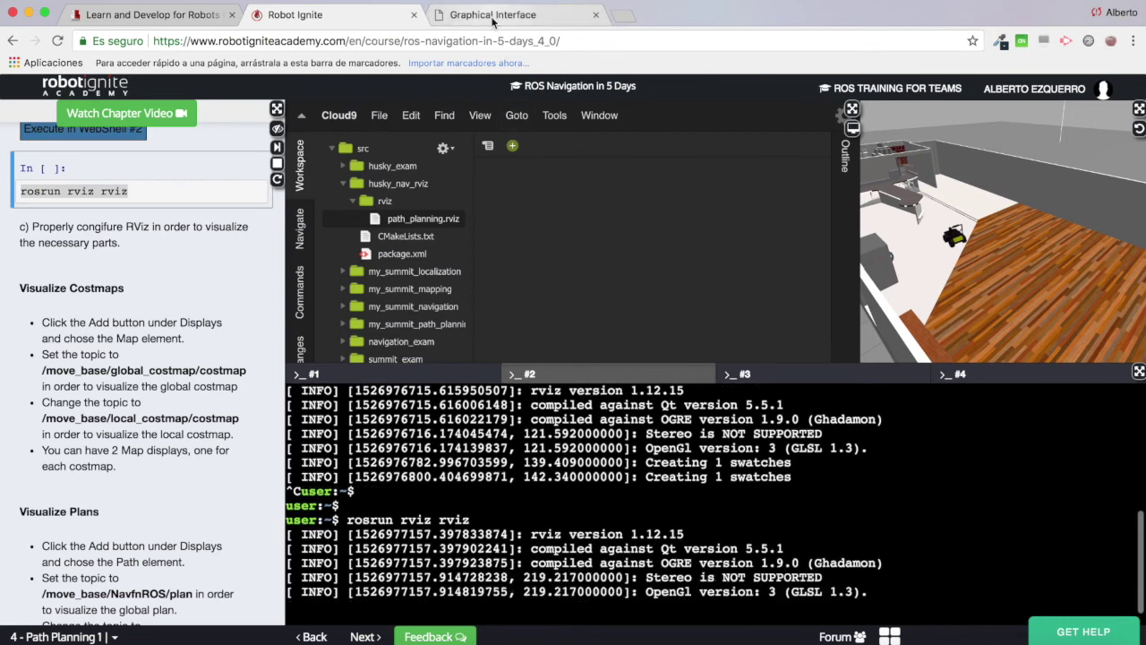
Step: Switch to the Graphical Interface page and fit the relaunched RViz window fully into view
click(493, 16)
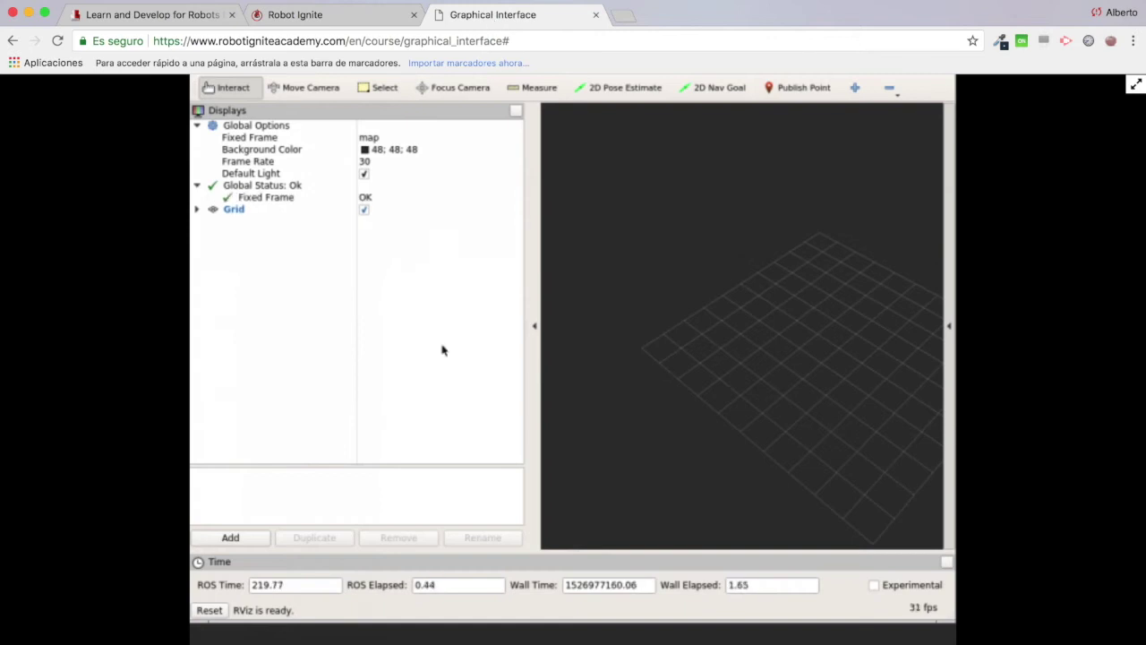
drag(775, 361, 742, 358)
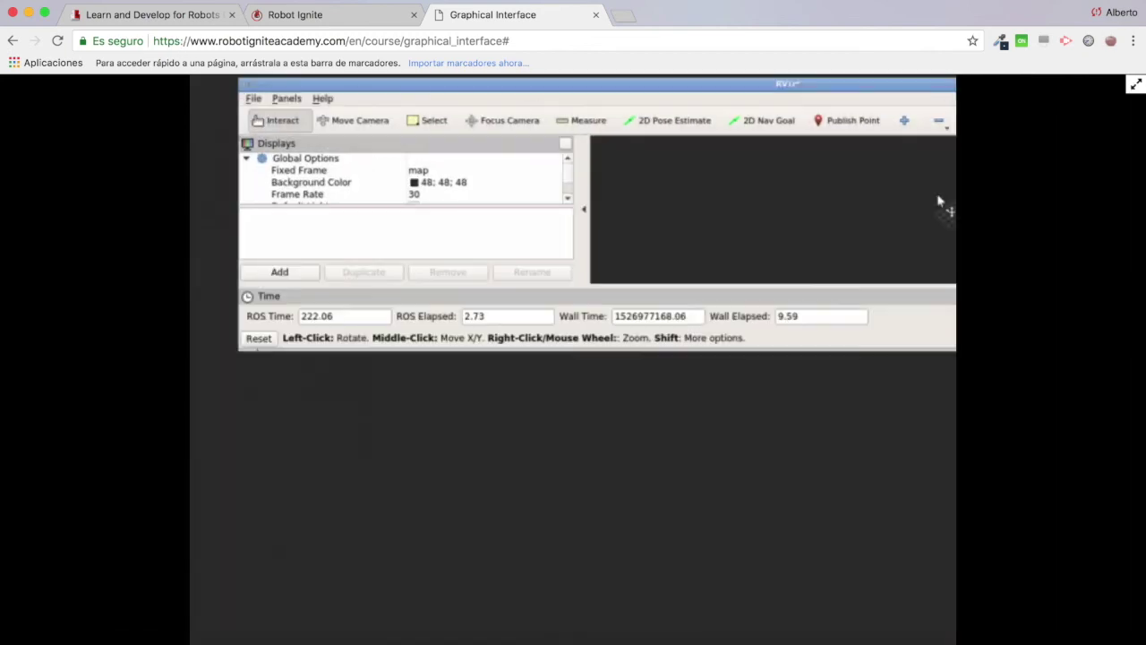
double_click(366, 87)
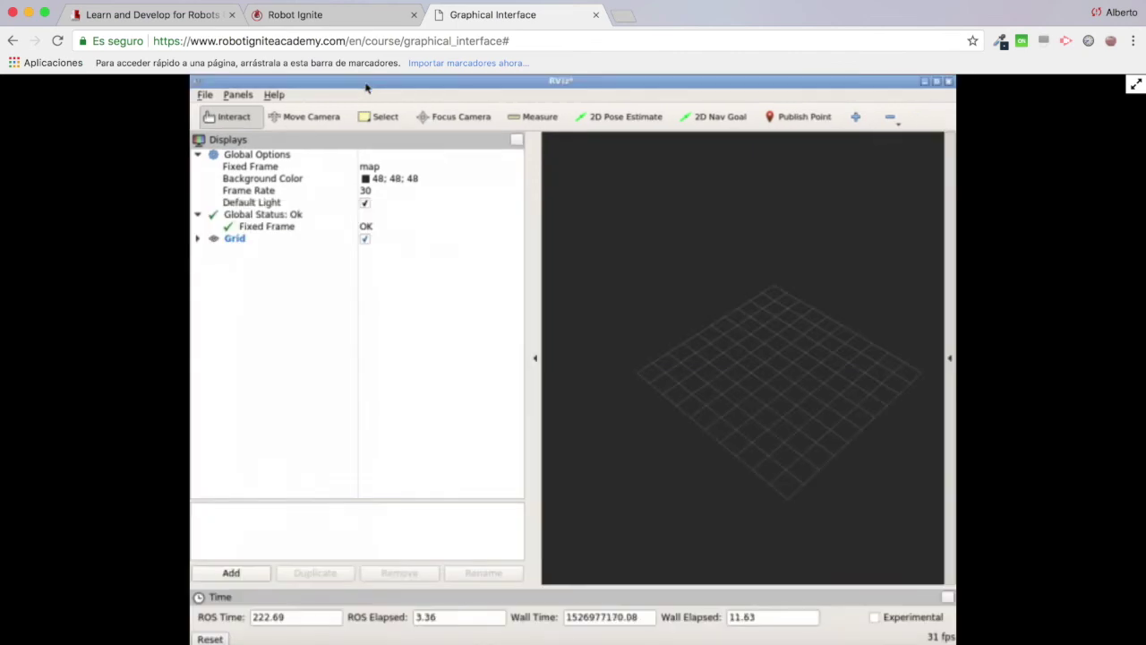
Step: Load the config /home/user/catkin_ws/src/husky_nav_rviz/rviz/path_planning.rviz in RViz, discarding the unsaved changes to the default config
click(204, 96)
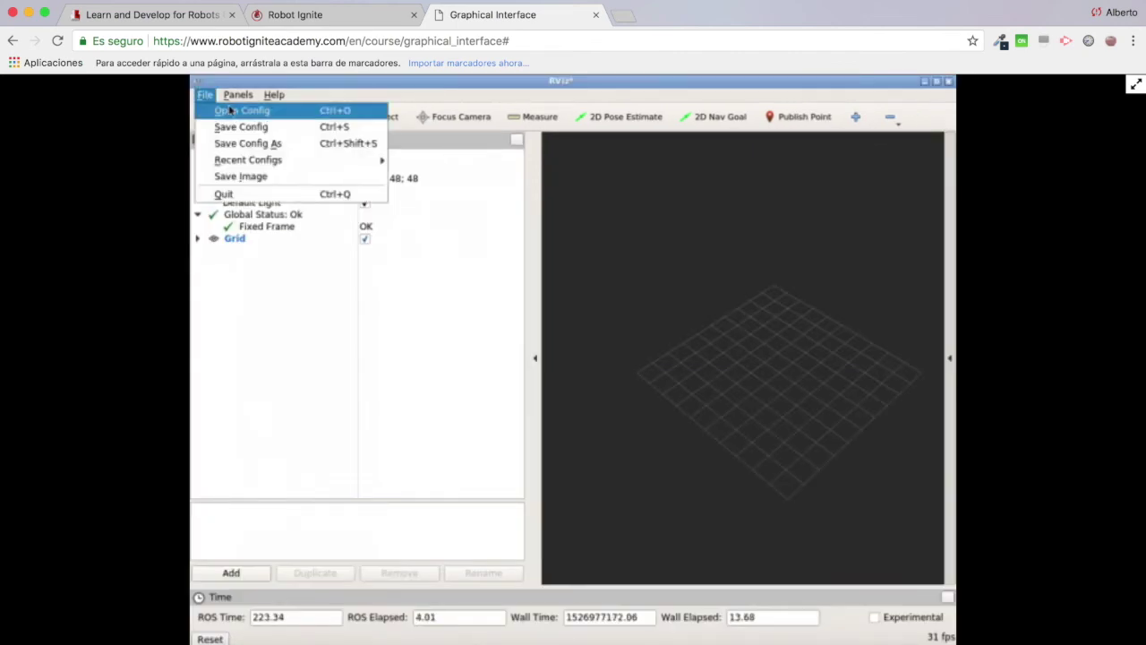
click(233, 111)
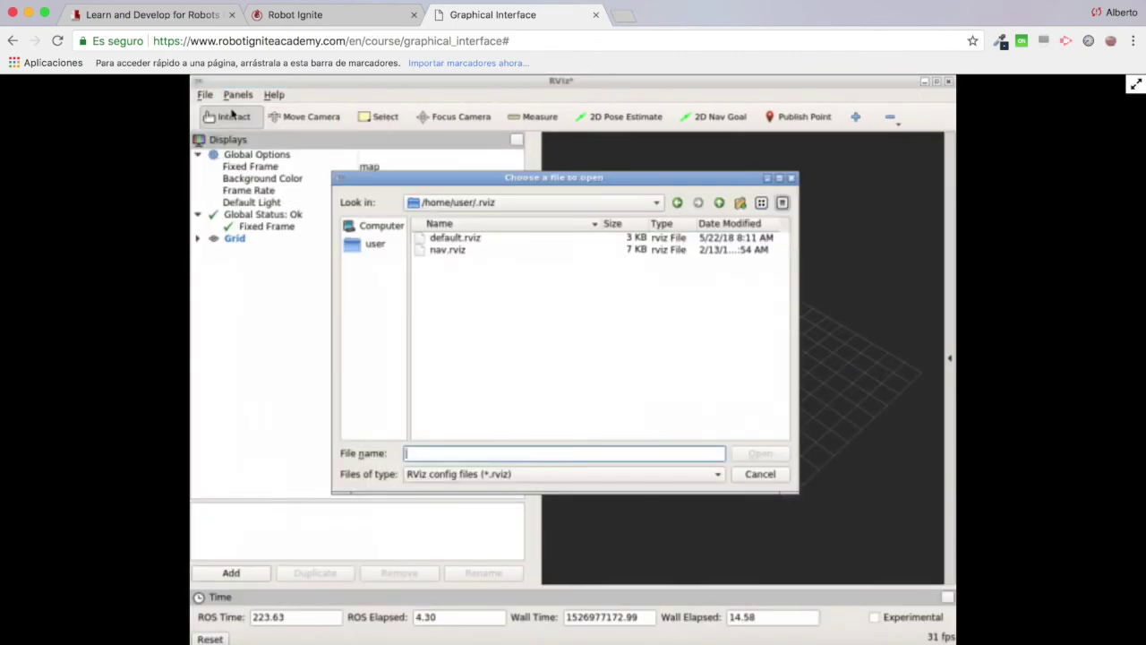
click(368, 245)
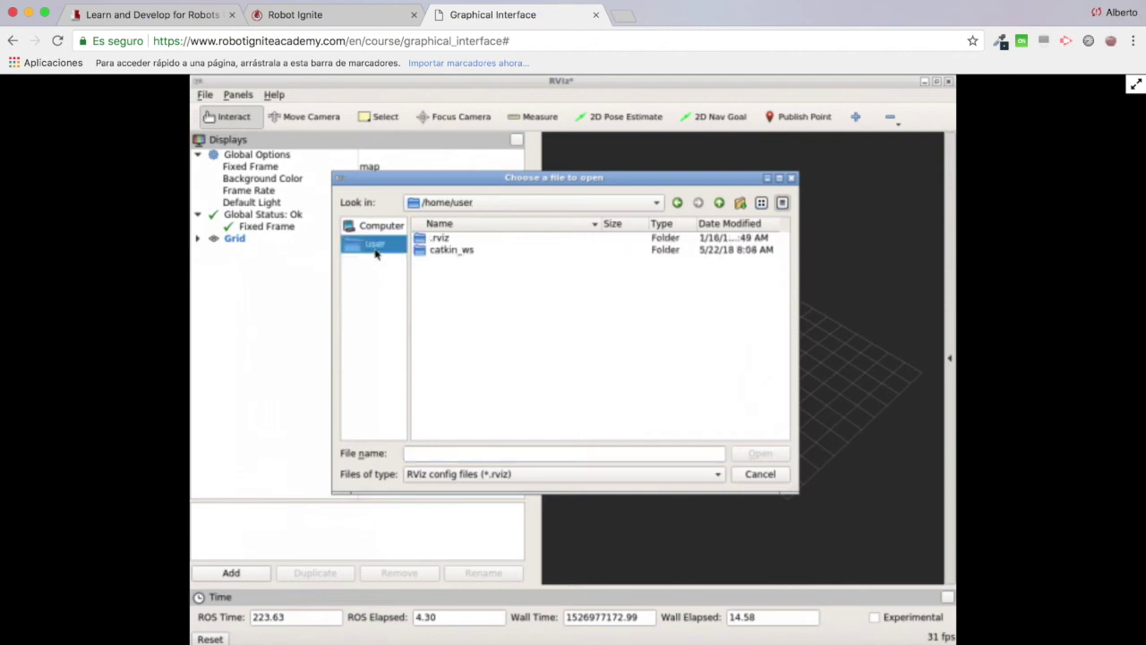
double_click(443, 250)
double_click(437, 261)
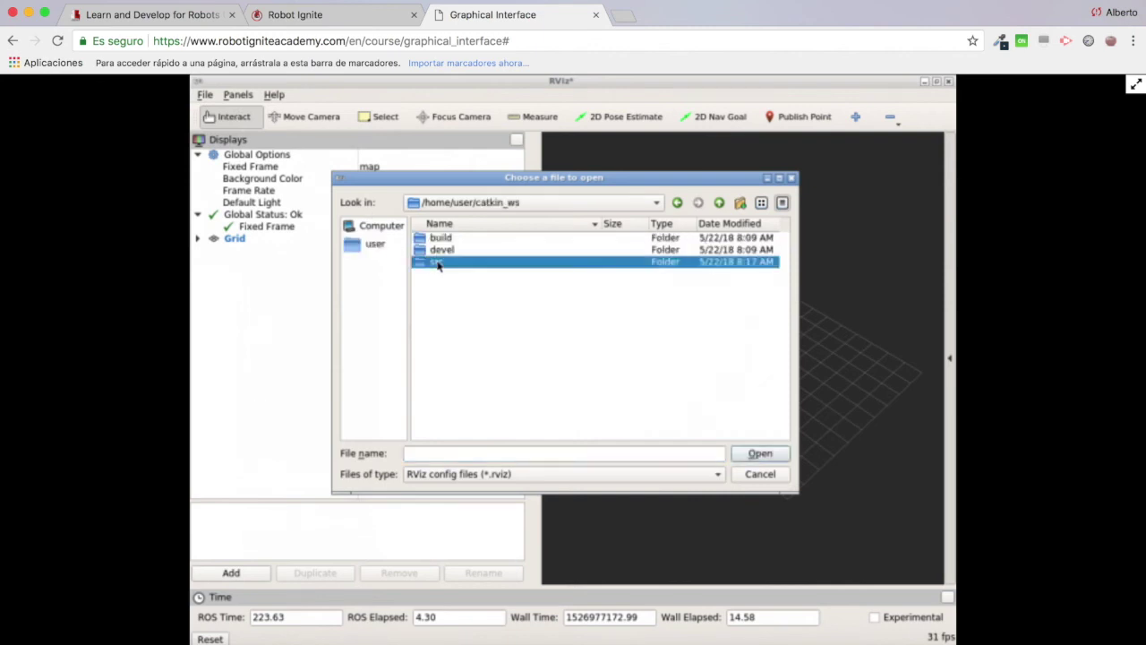
double_click(459, 250)
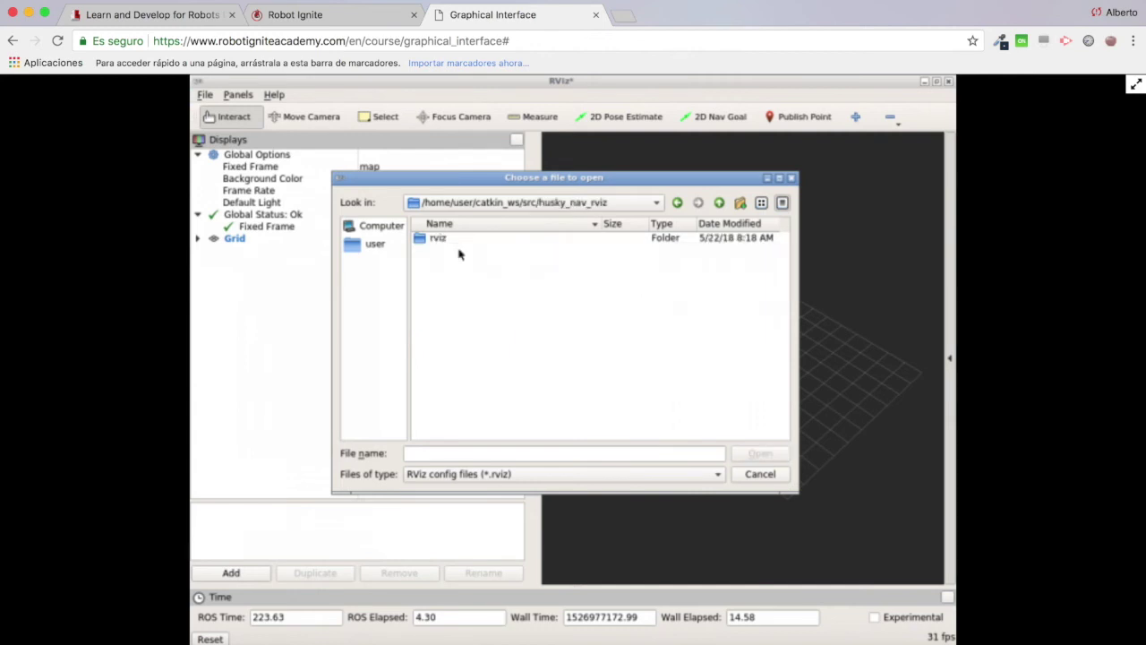
double_click(435, 242)
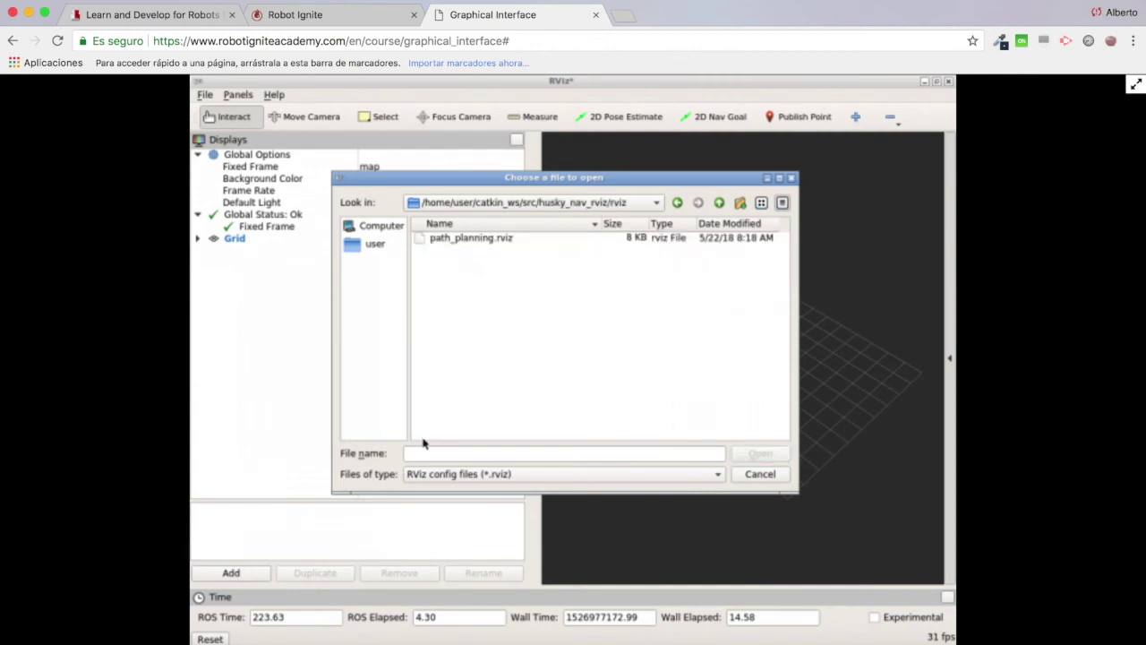
click(491, 240)
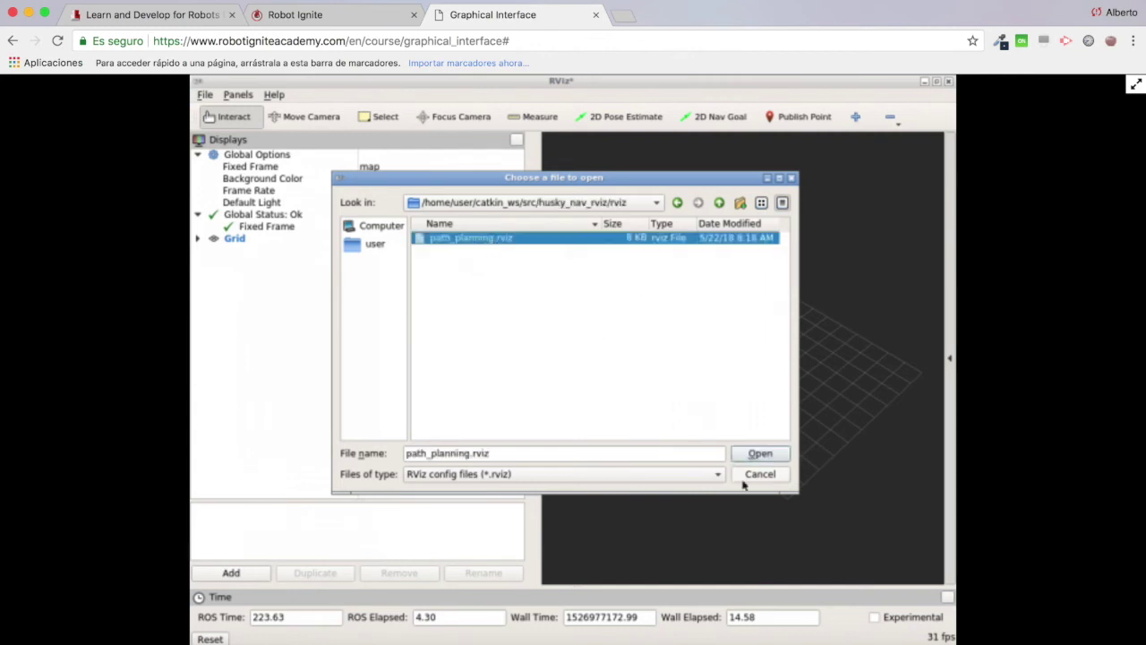
click(760, 454)
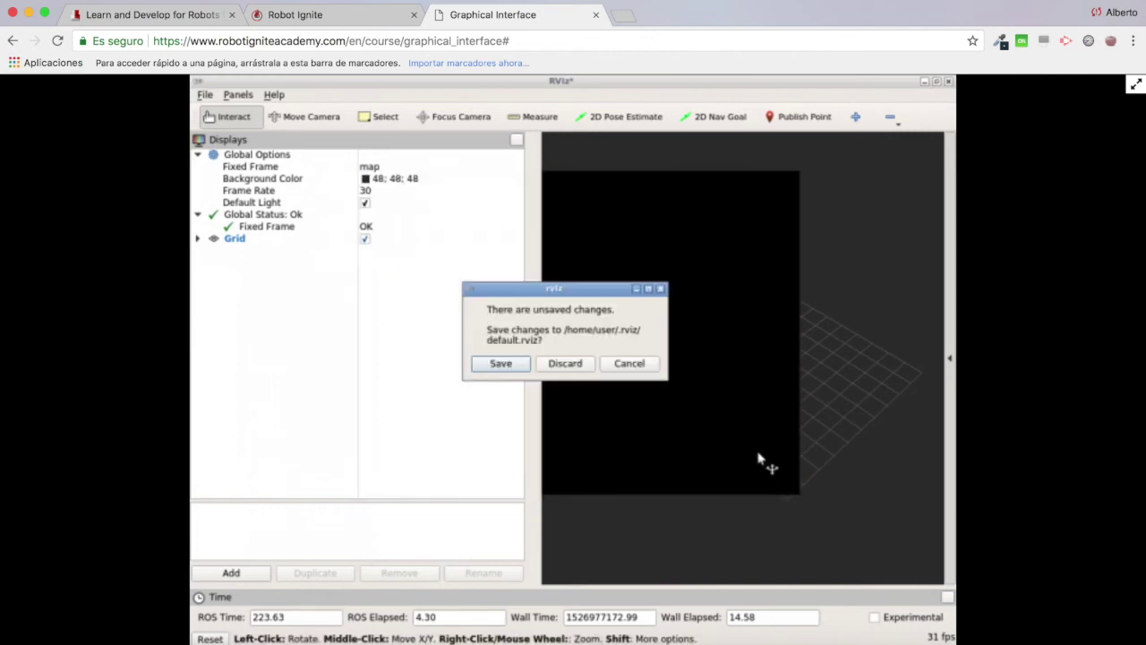
click(560, 364)
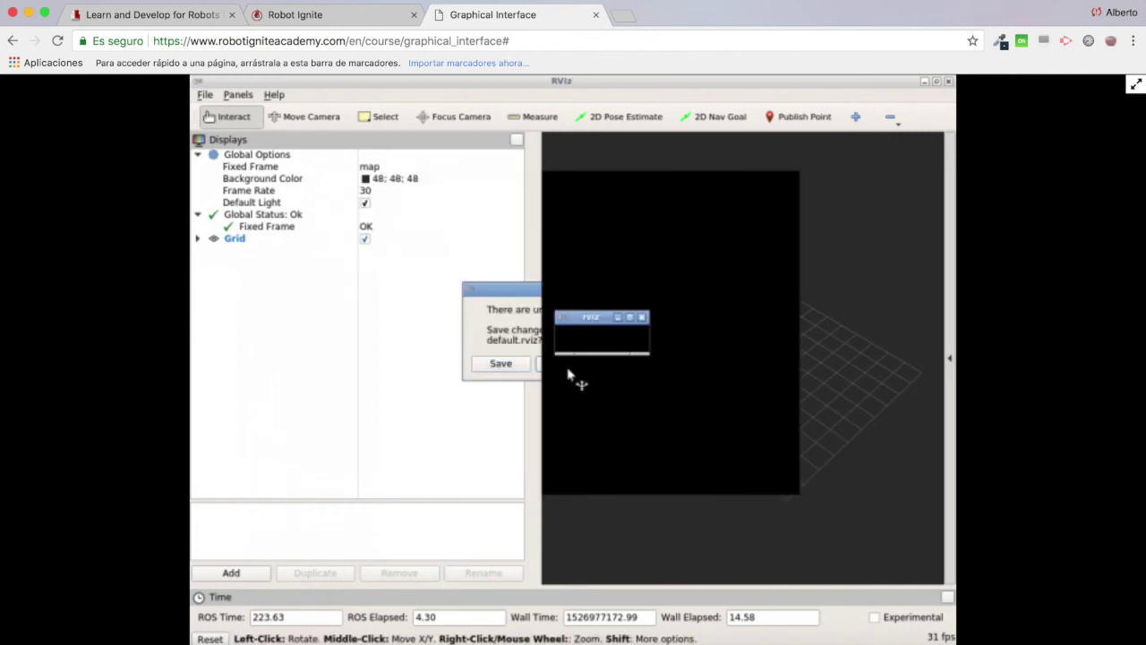
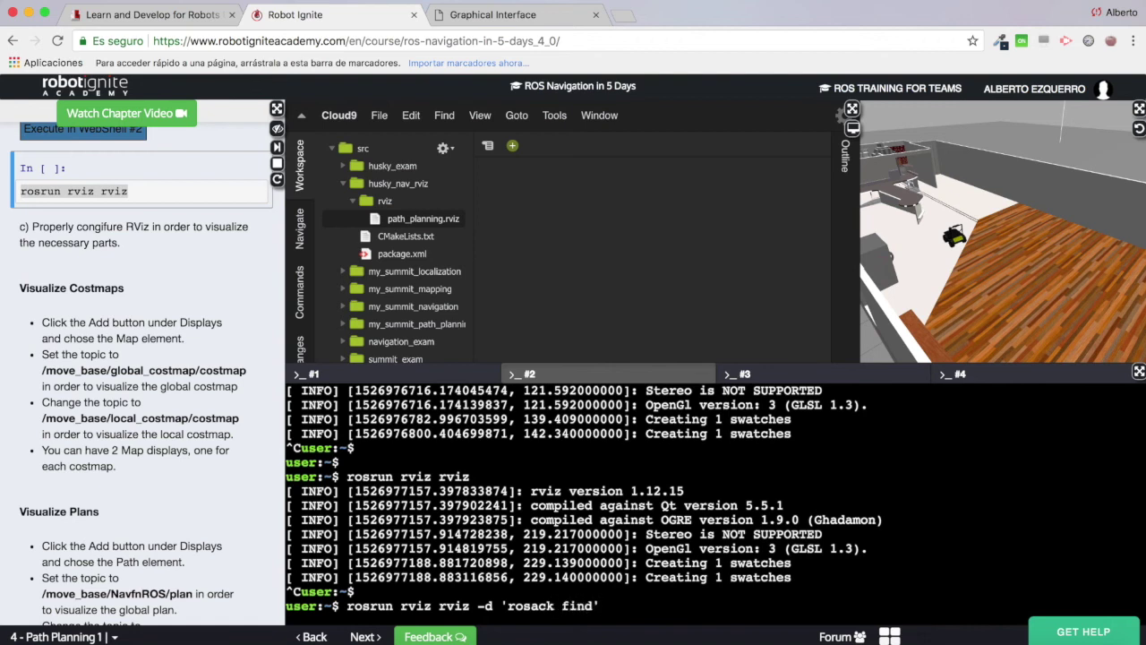
Step: Complete the rosrun rviz rviz -d command with package husky_nav_rviz inside the quotes and /rviz/path_planning.rviz after them
text(huskt)
key(BackSpace)
text(y_nav_)
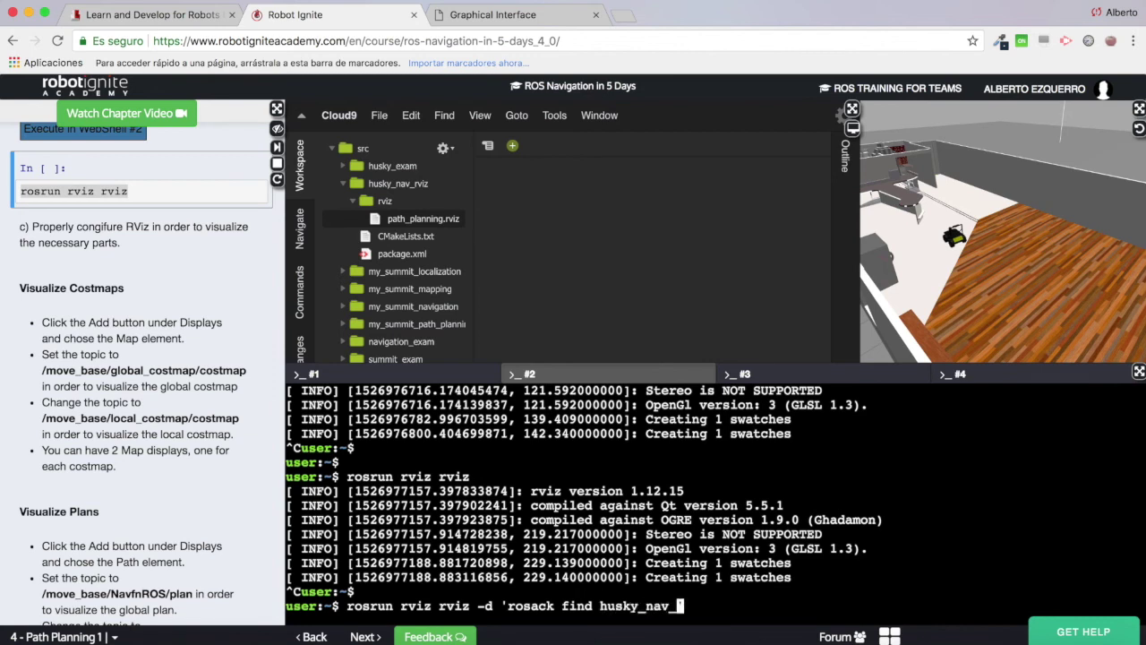
text(rviz)
key(Right)
text(/rviz/)
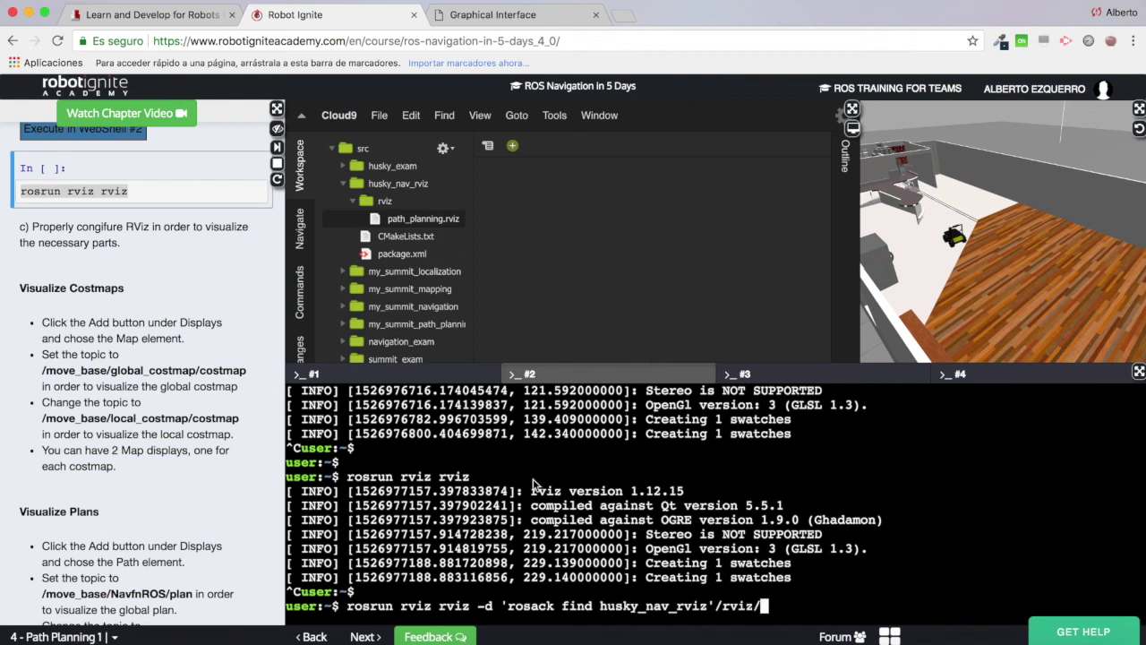
text(path_p)
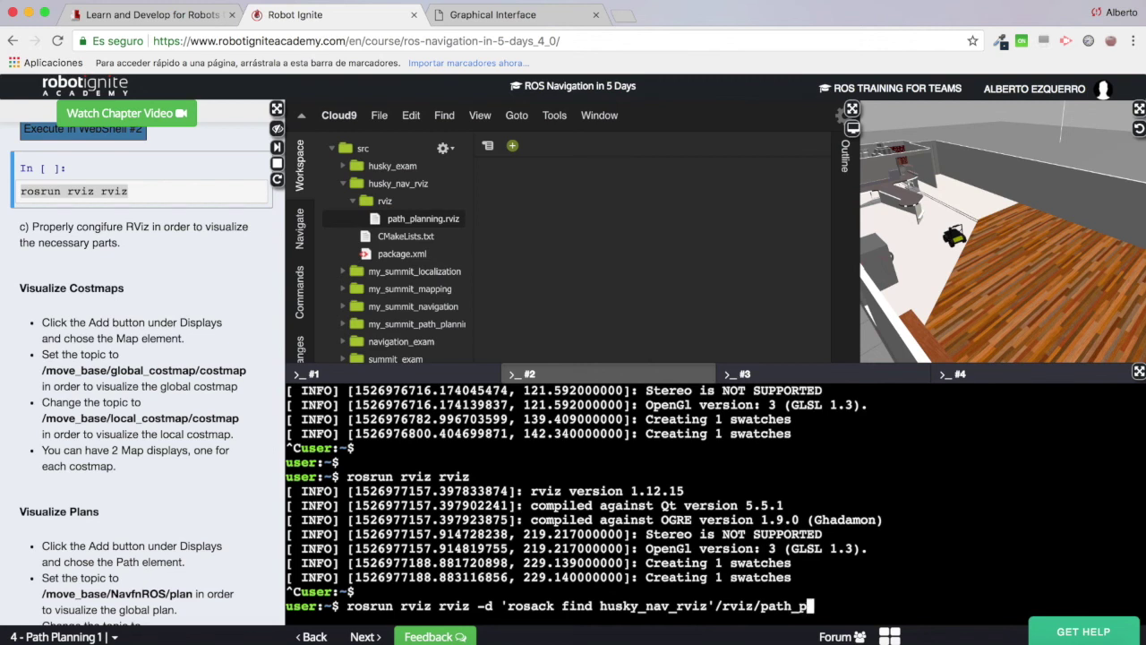
text(lanning.rviz)
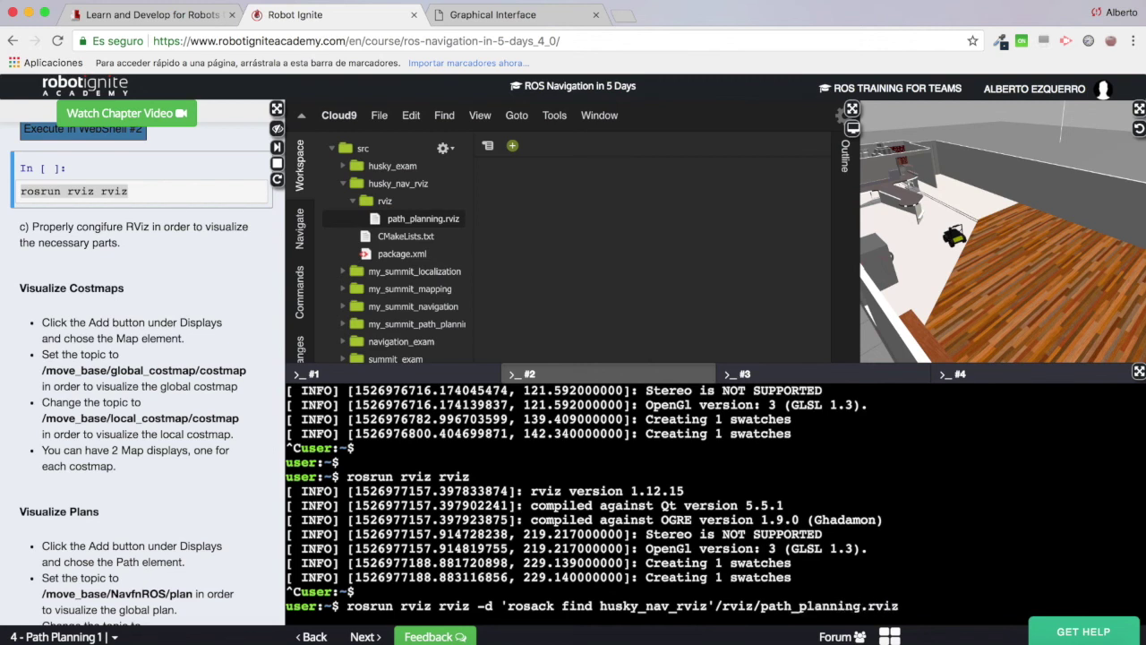
Step: Correct the misspelled rosack to rospack in the unexecuted rosrun rviz command
click(868, 514)
key(Left)
key(Left)
key(Left)
key(Left)
key(Left)
key(Left)
key(Left)
key(Left)
key(Left)
key(Left)
key(Left)
key(Left)
key(Left)
key(Left)
key(Left)
key(Left)
key(Left)
key(Left)
key(Left)
key(Left)
key(Left)
key(Left)
key(Left)
key(Left)
key(Left)
key(Left)
key(Left)
key(Left)
key(Left)
key(Left)
key(Left)
key(Left)
key(Left)
key(Left)
key(Left)
key(Left)
key(Left)
key(Left)
key(Left)
key(Left)
key(Left)
key(Left)
key(Left)
text(p)
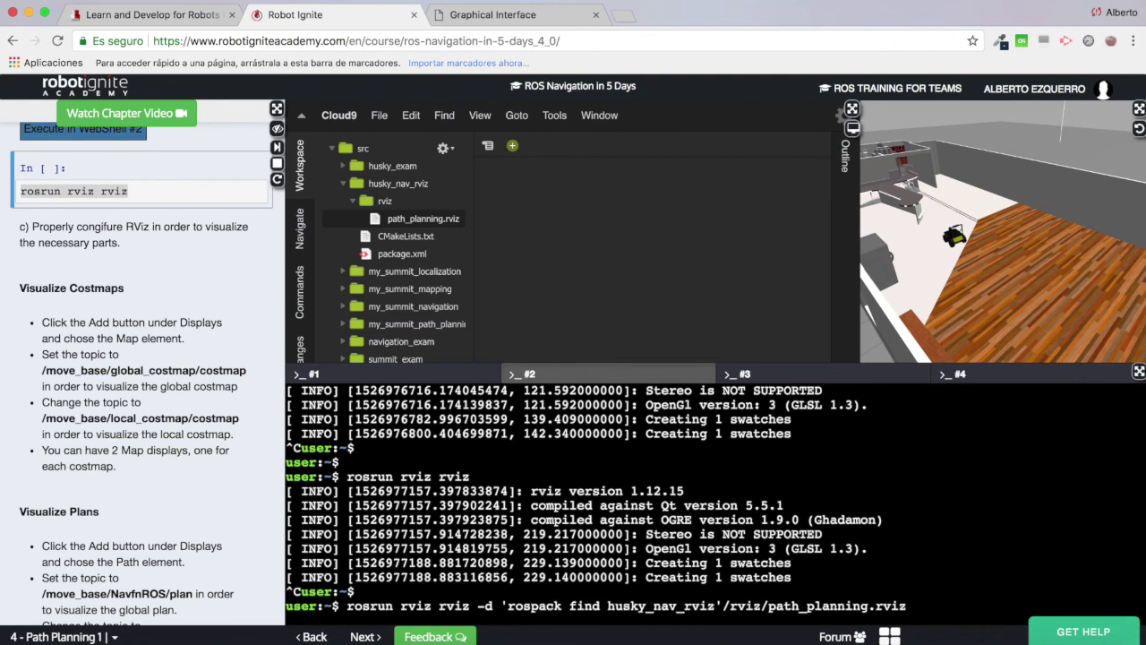
Step: Try launching RViz with path_planning.rviz using the single-quoted rospack find expression, and fit its window into view on the Graphical Interface page
key(Return)
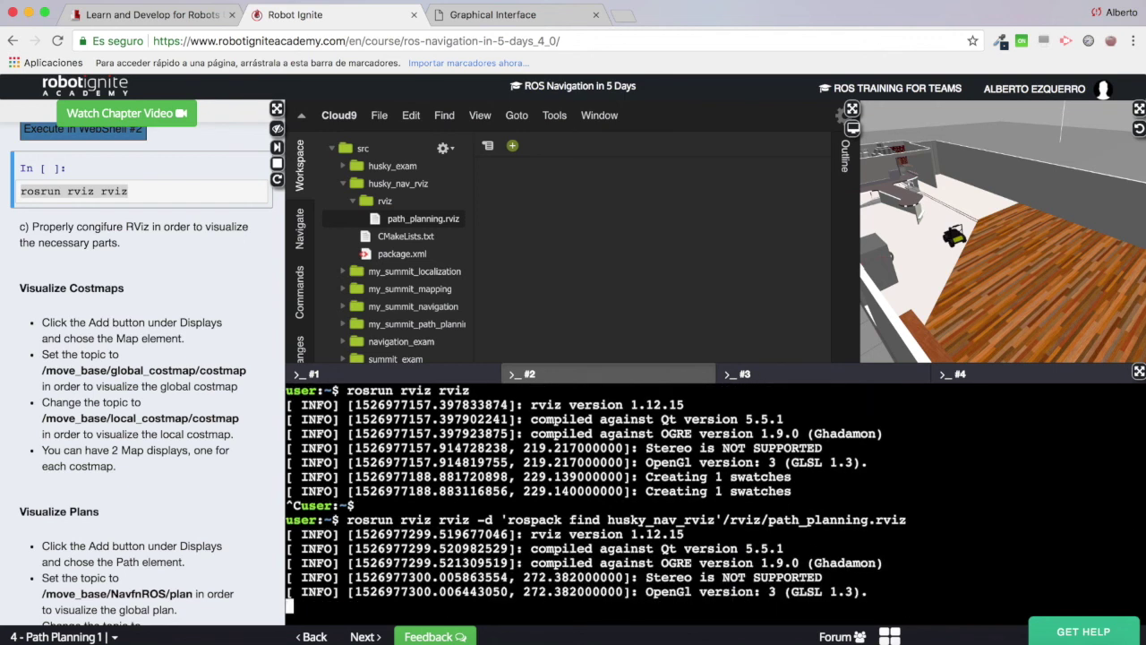
click(486, 16)
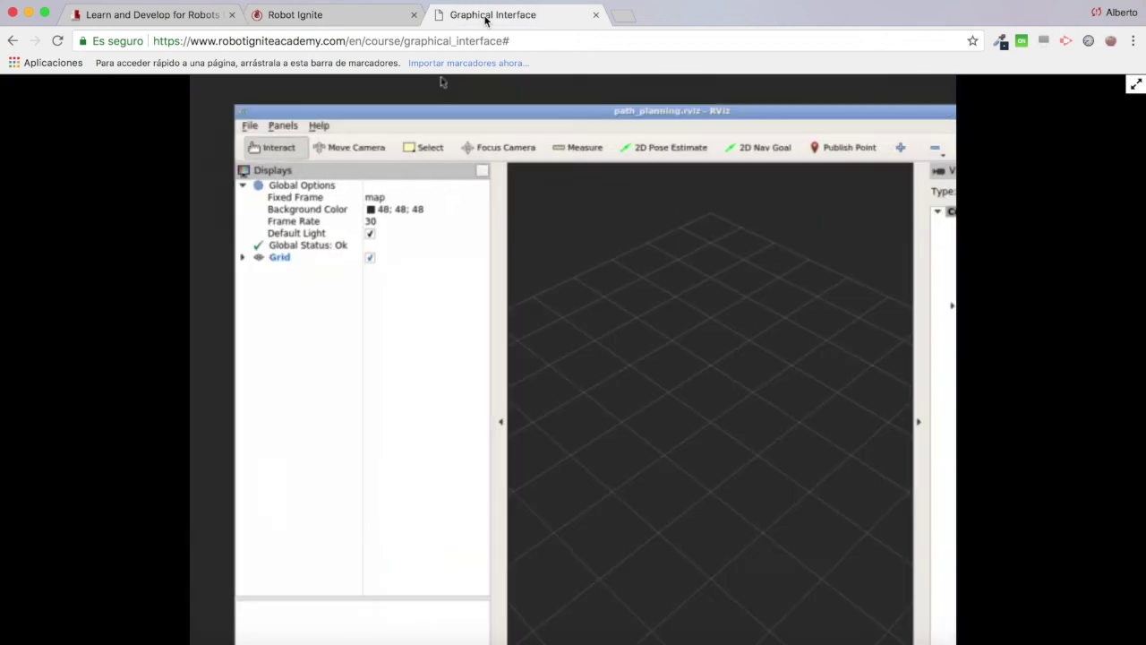
double_click(431, 111)
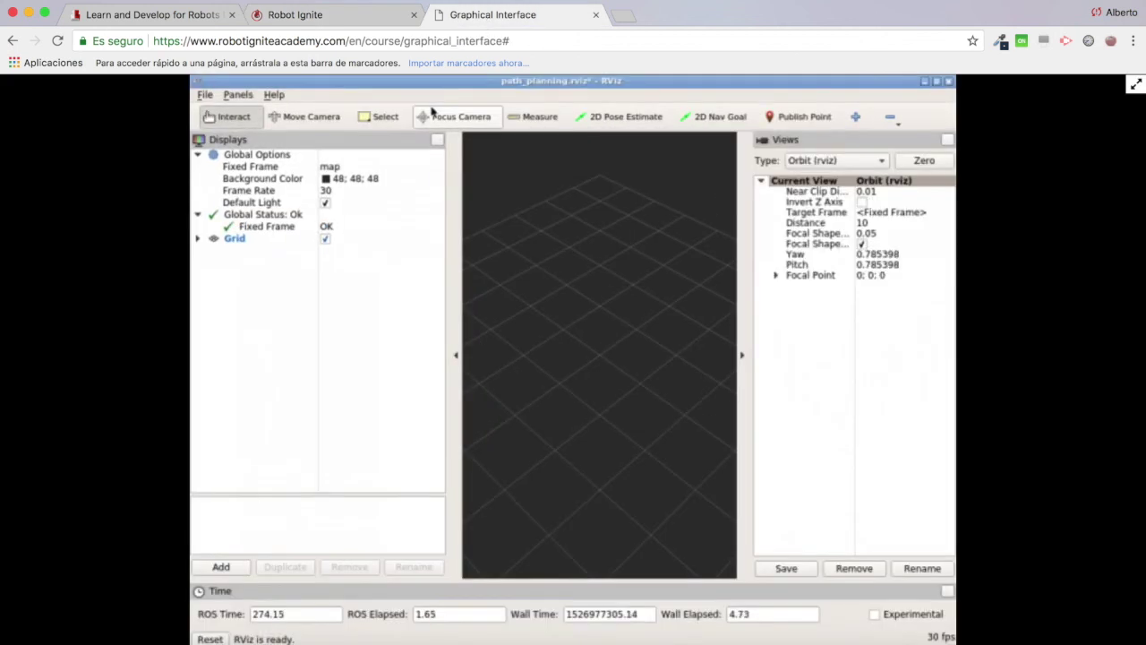
Step: Stop RViz in the web shell, recall the rosrun command and replace the closing single quote after husky_nav_rviz with a backtick
click(350, 16)
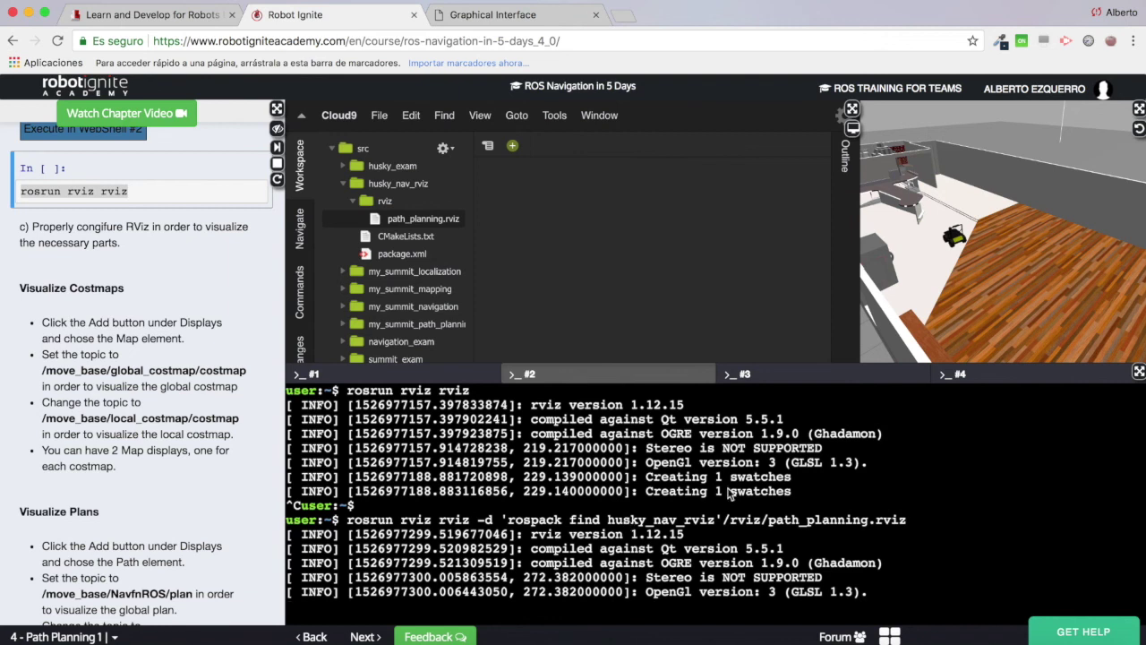
key(ctrl+c)
key(Up)
key(Left)
key(Left)
key(Left)
key(Left)
key(Left)
key(Left)
key(Left)
key(Left)
key(Left)
key(Left)
key(Left)
key(Left)
key(Left)
key(Left)
key(Left)
key(Left)
key(Left)
key(Left)
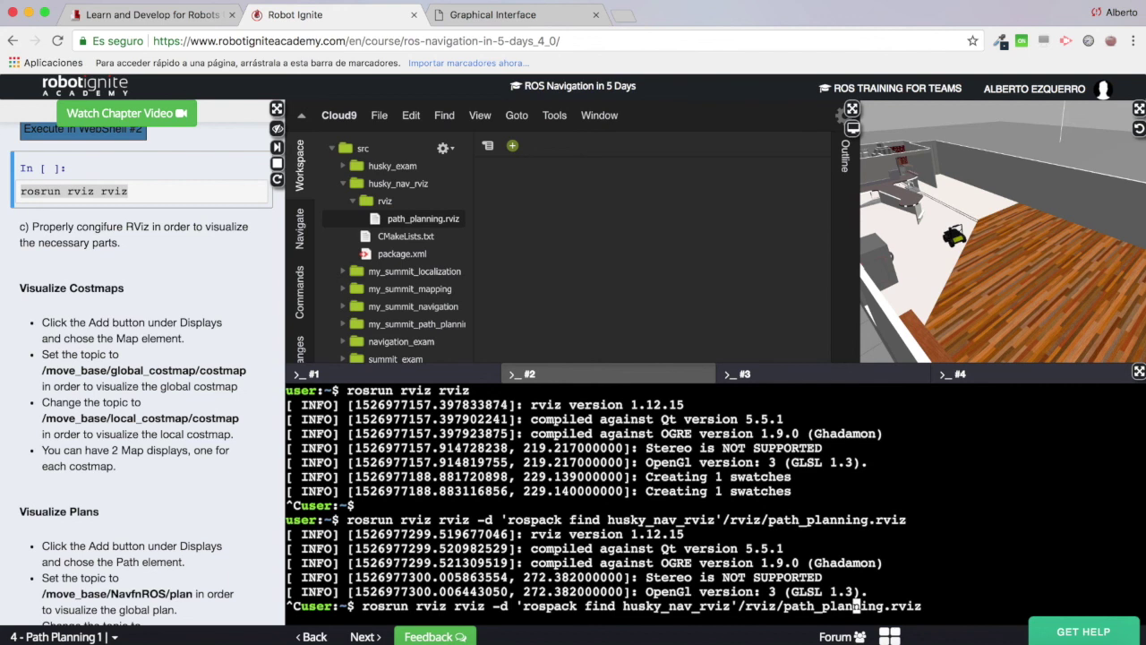
key(Left)
key(Left)
key(Left)
key(Left)
key(Left)
key(BackSpace)
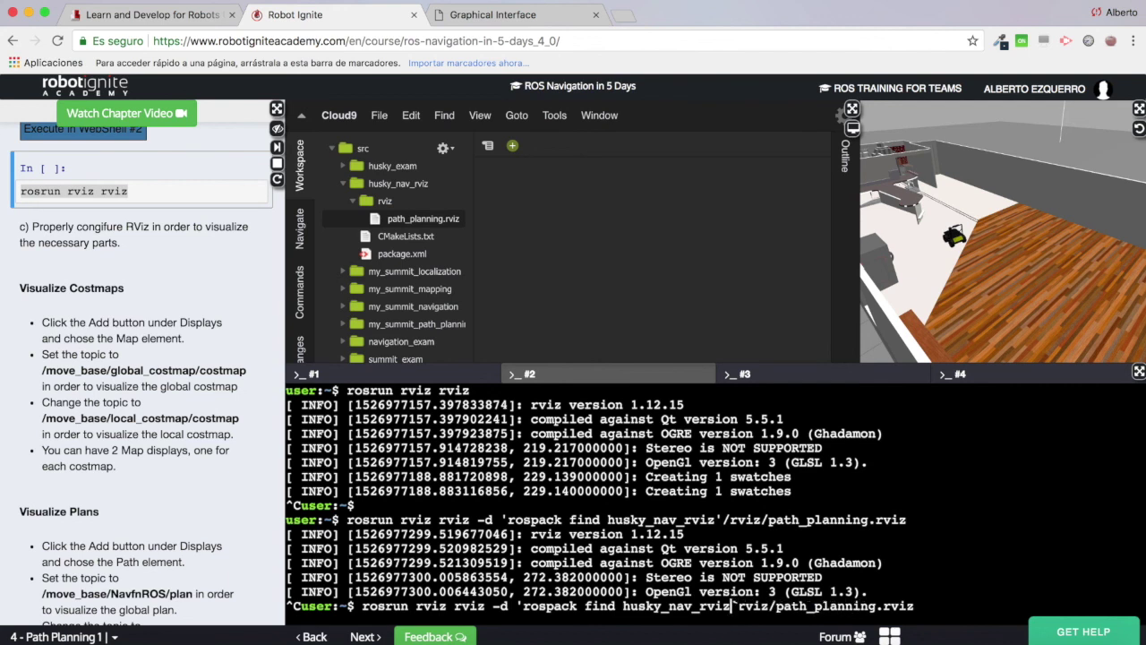
text(`)
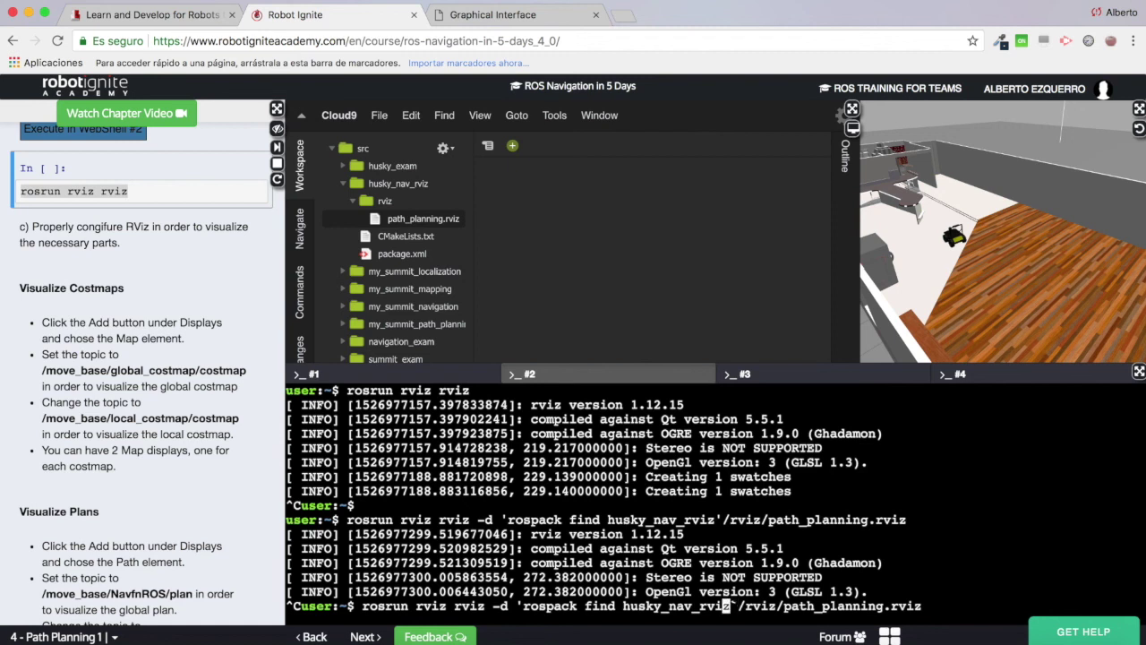
Step: Replace the opening single quote before rospack with a backtick in the recalled rosrun command
key(Left)
key(Left)
key(Left)
key(Left)
key(Left)
key(Left)
key(Left)
key(Left)
key(Left)
key(Left)
key(Left)
key(Left)
key(Left)
key(Left)
key(Left)
key(Left)
key(Left)
key(Left)
key(Left)
key(Left)
key(Left)
key(Left)
key(Left)
key(Left)
key(Left)
key(Left)
key(Left)
key(BackSpace)
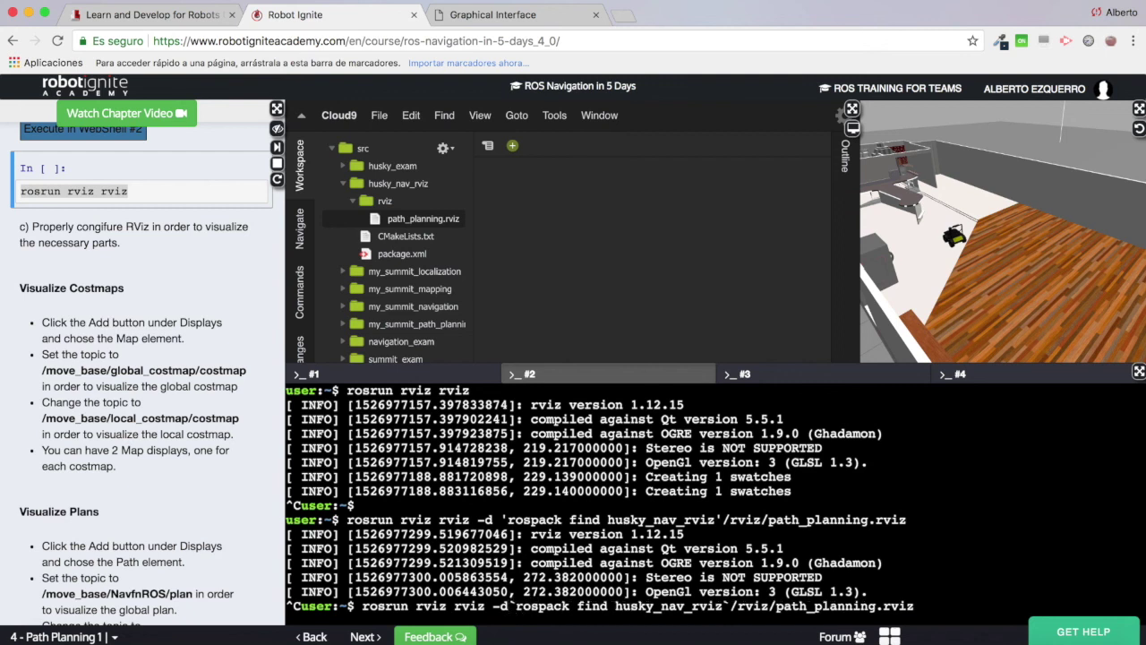
text(`)
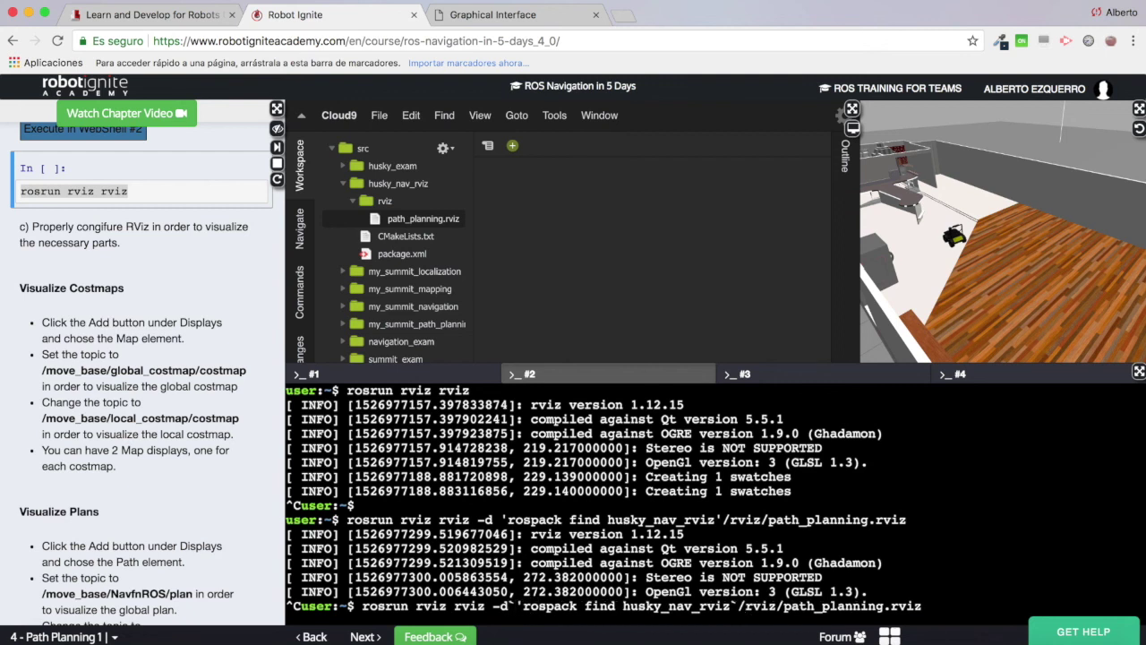
key(Right)
key(BackSpace)
key(Left)
Step: Run the rosrun command with the backticked rospack find expression and view RViz on the Graphical Interface page
key(End)
key(Return)
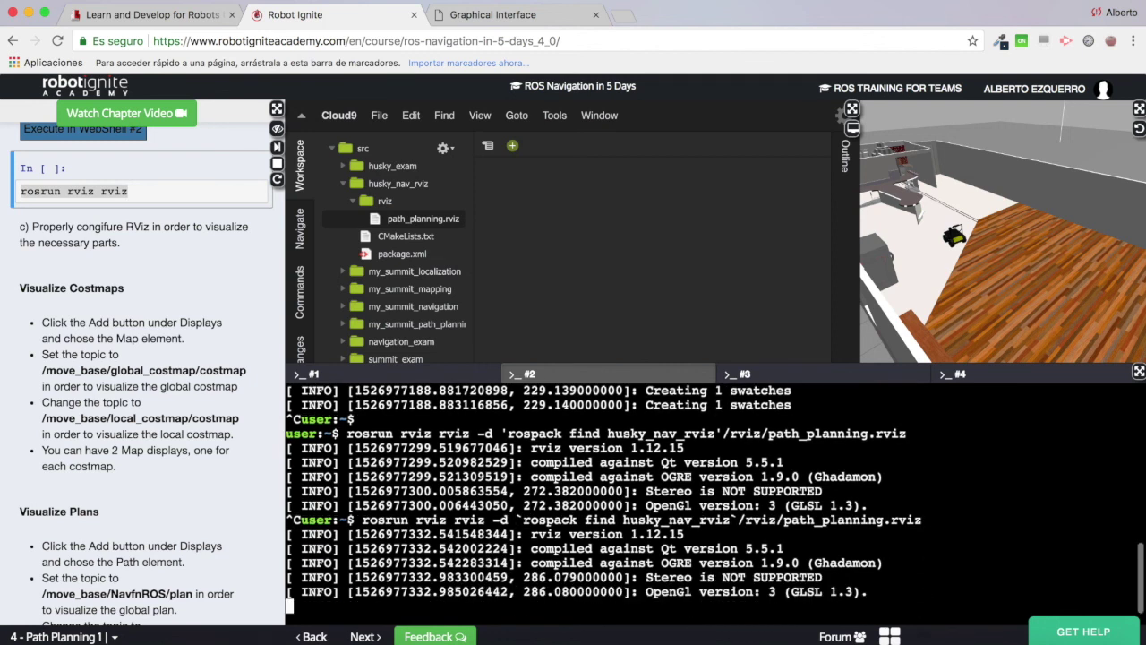
click(499, 16)
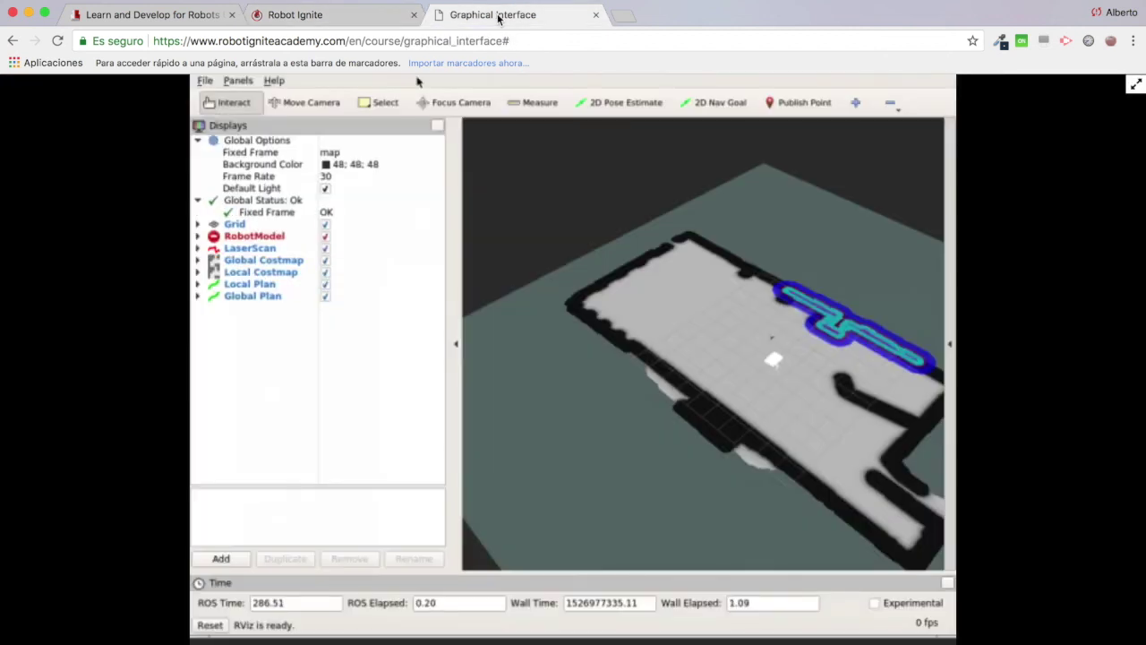
Step: Stop RViz in the web shell, recall the backticked rosrun command without executing it and highlight the whole command
click(350, 22)
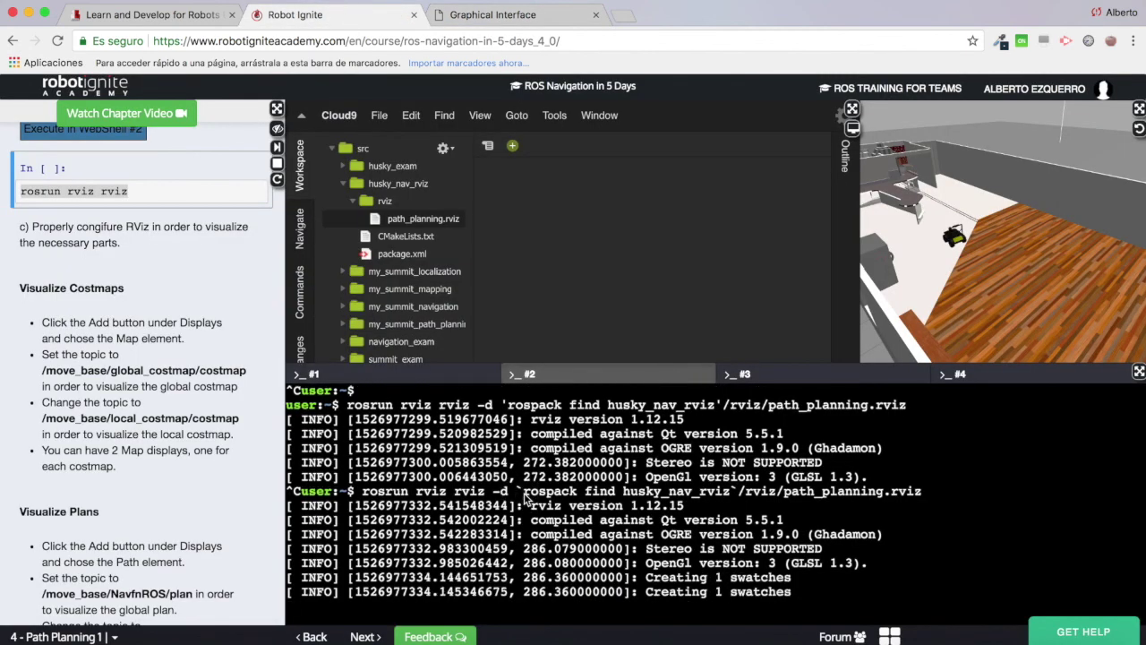
double_click(524, 492)
click(507, 405)
click(526, 497)
key(ctrl+c)
key(Return)
key(Return)
key(Up)
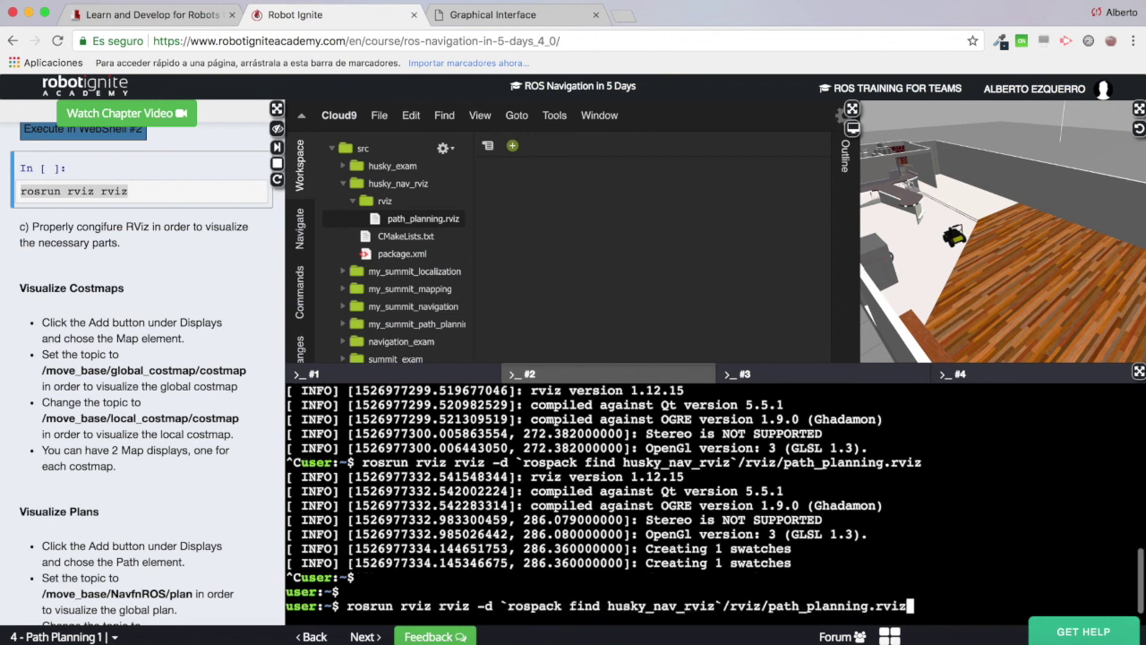
drag(348, 607, 908, 608)
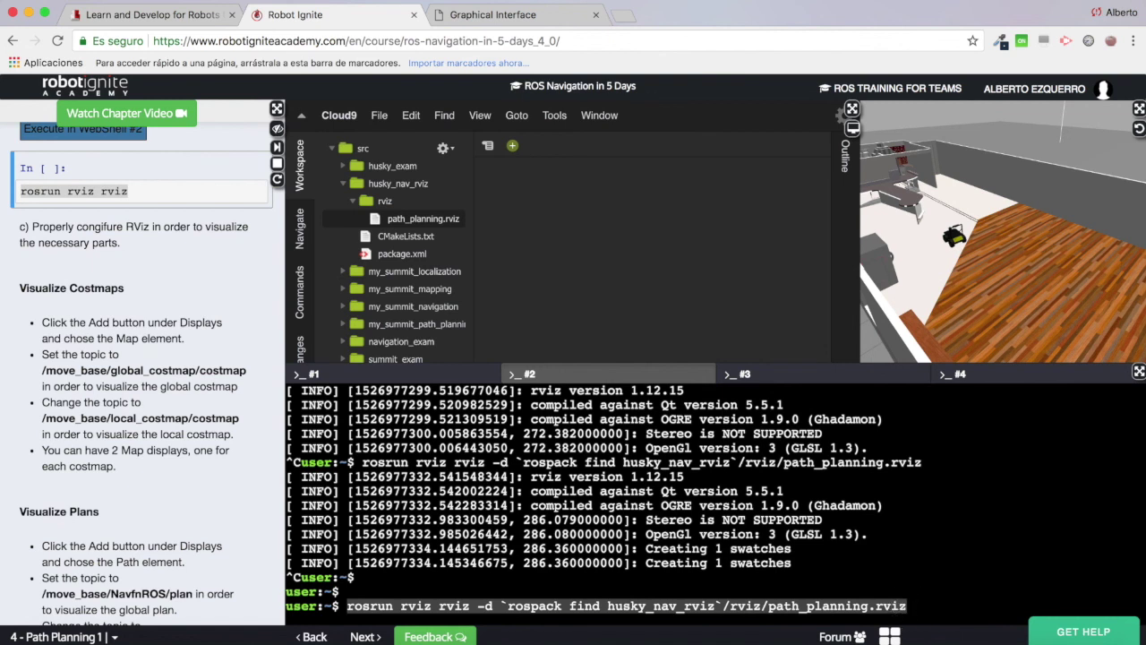
Step: Check the Graphical Interface page while RViz is stopped and return to the recalled command in the web shell
click(512, 13)
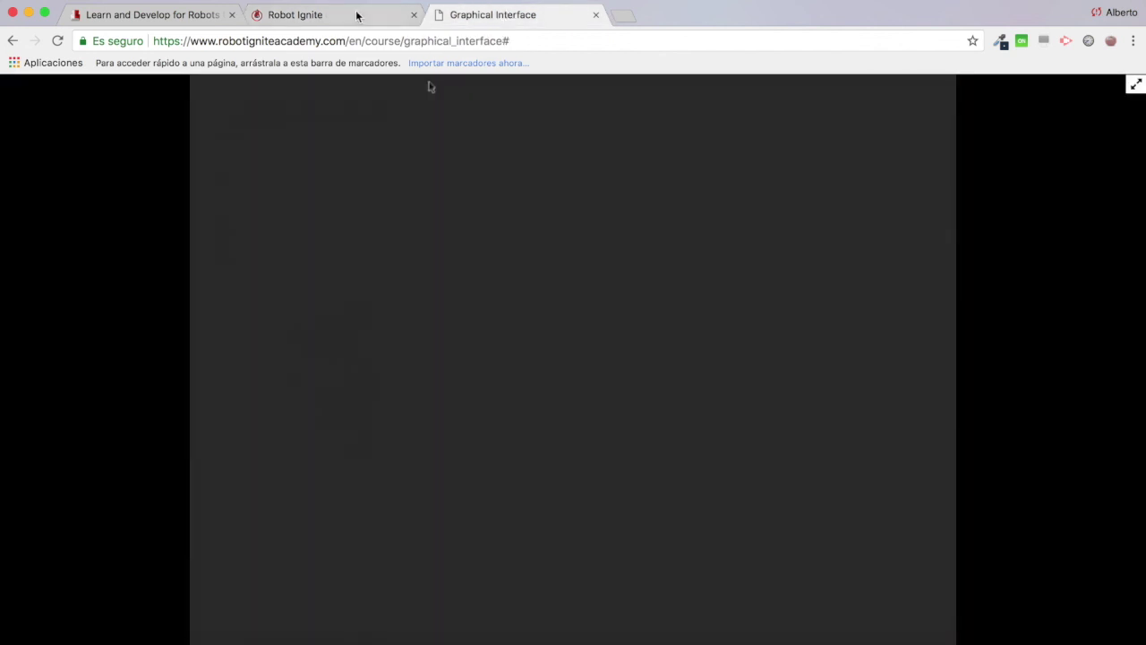
click(356, 15)
click(558, 577)
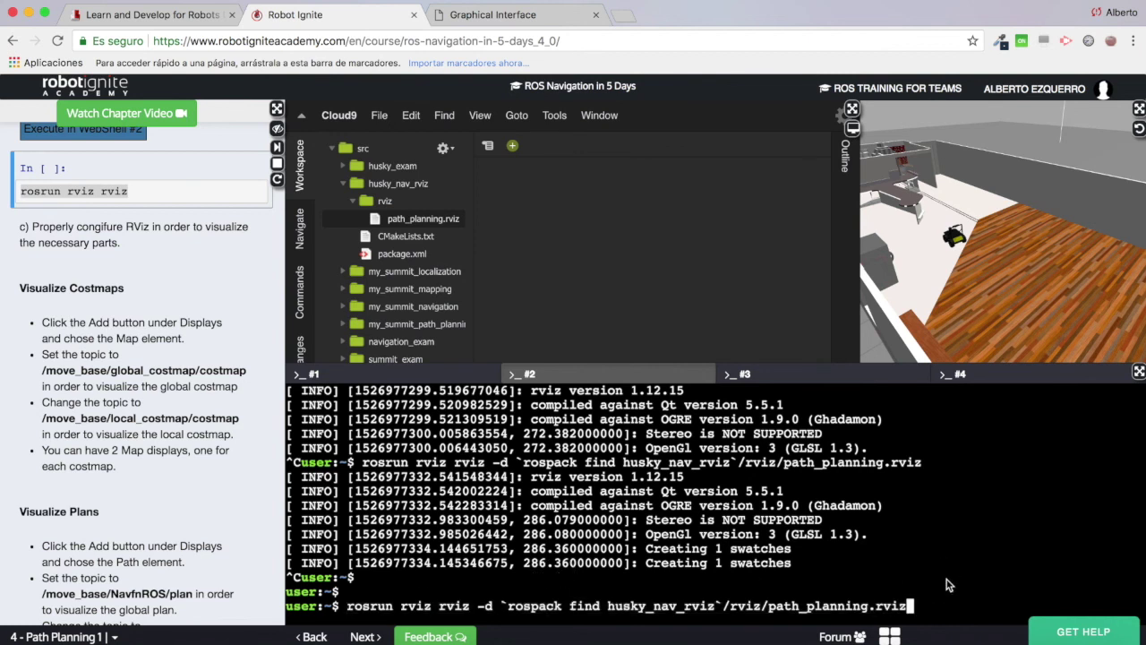
Step: Relaunch RViz with rosrun rviz rviz -d `rospack find husky_nav_rviz`/rviz/path_planning.rviz, view its displays and return to the web shell
key(Return)
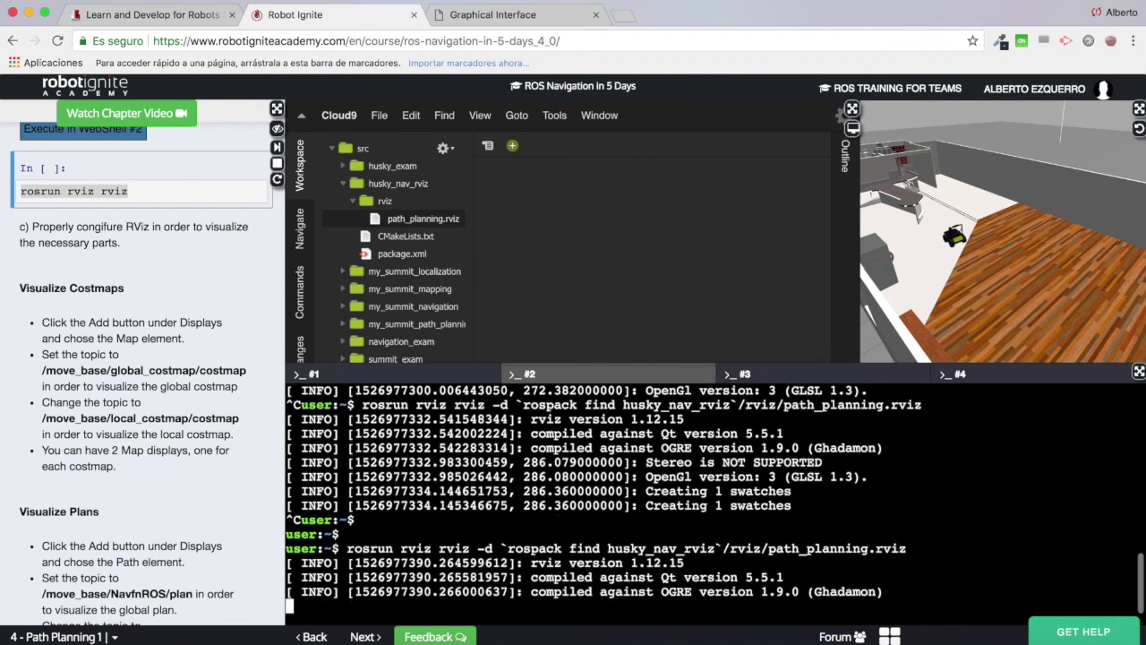
click(513, 15)
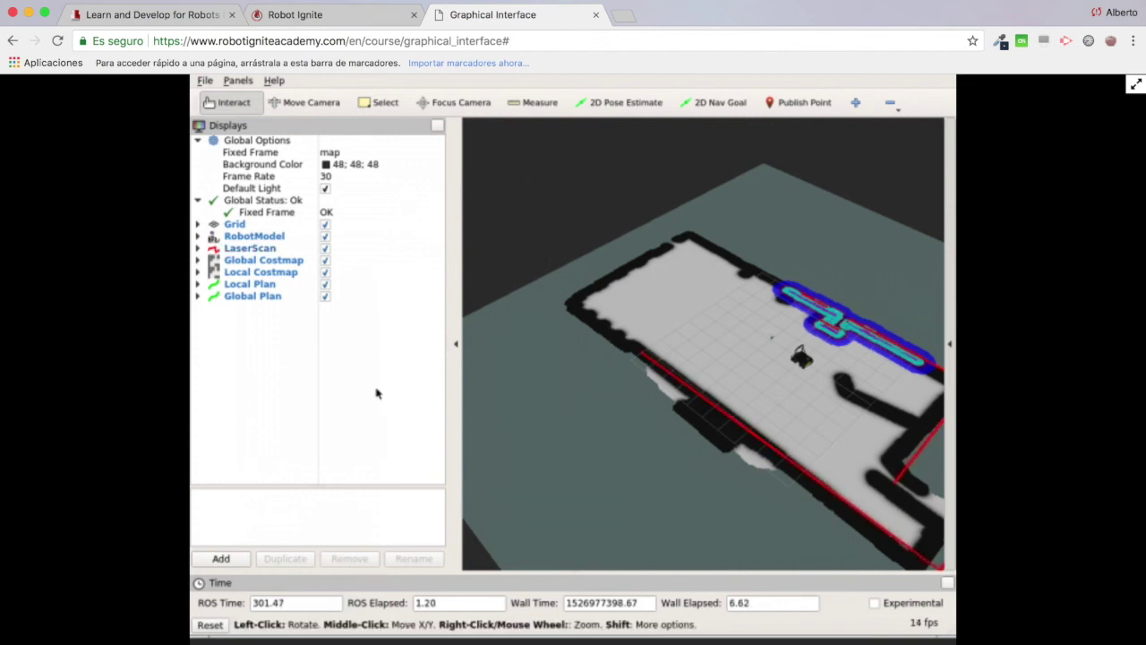
click(333, 16)
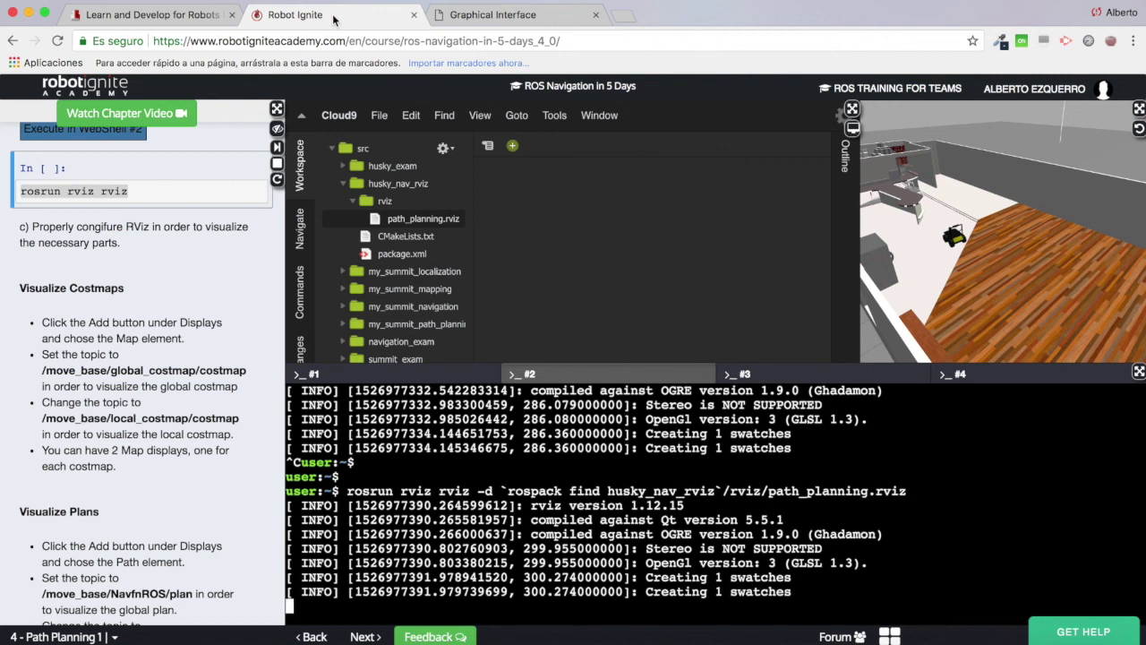